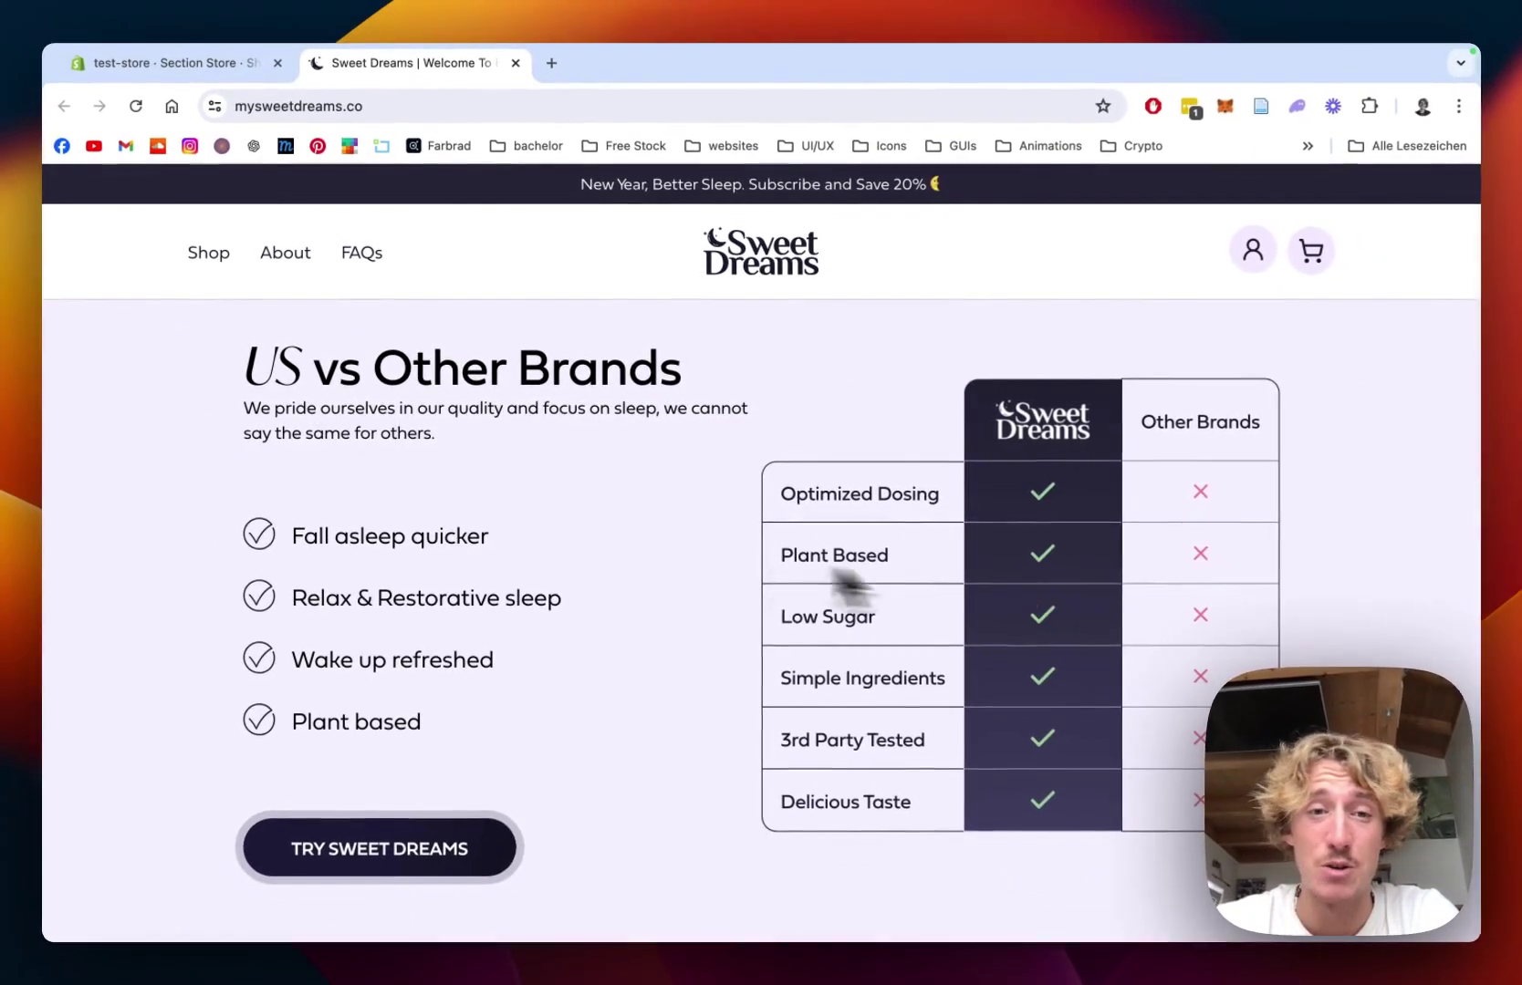
Open the Comparison table #6 preview in the Section Store
scroll(730, 556, "up", 1)
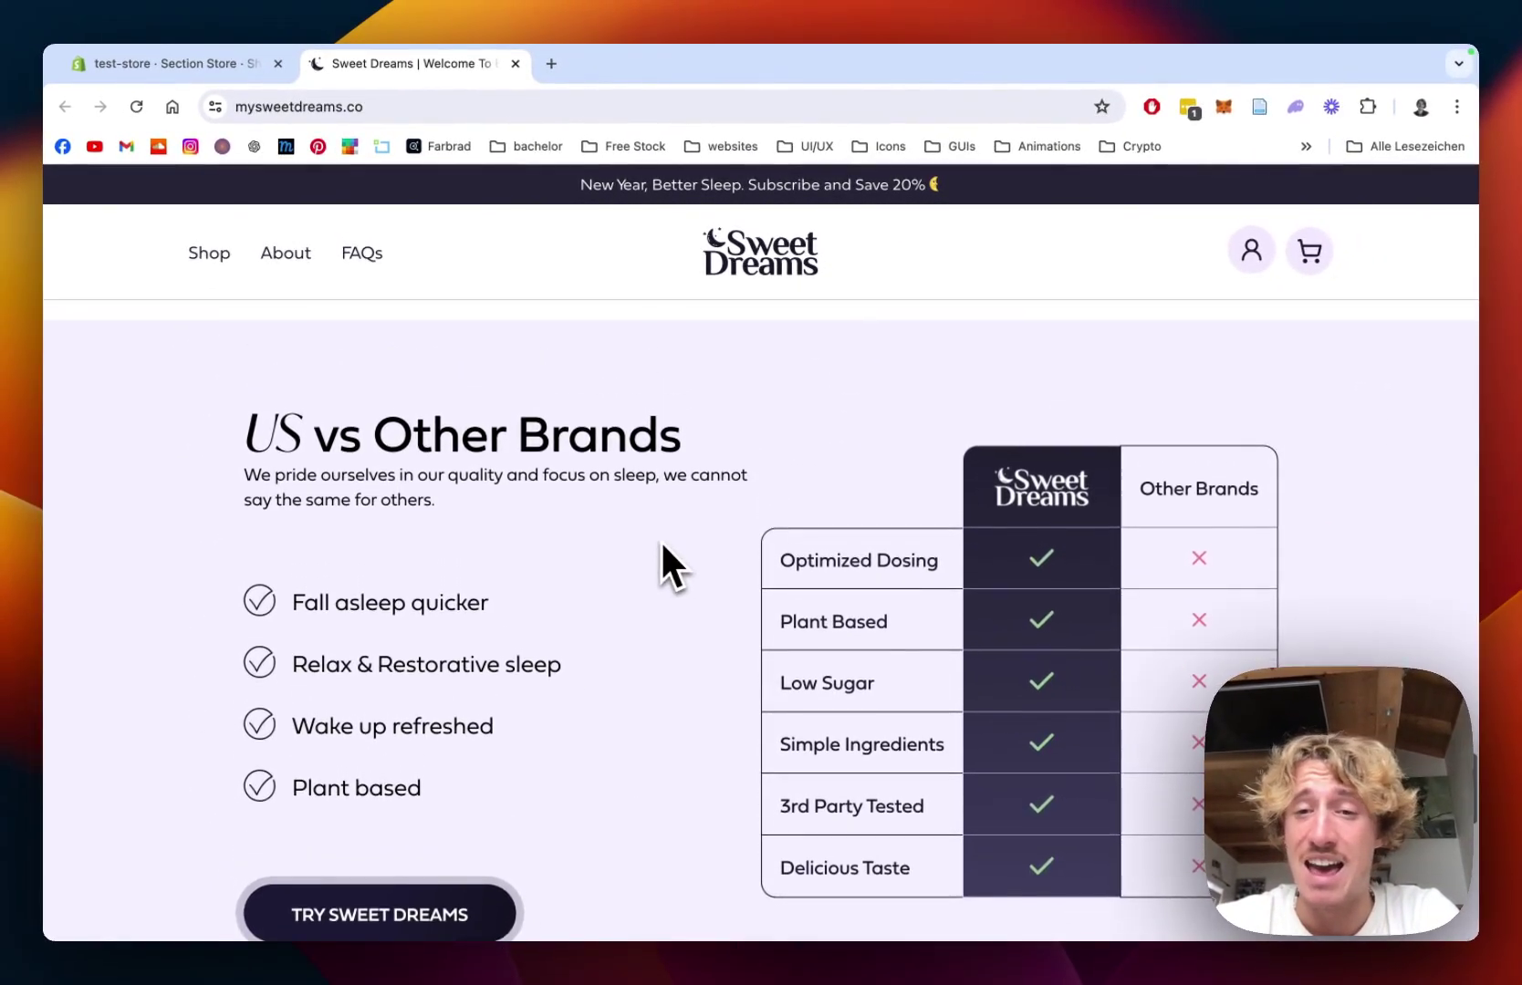
scroll(663, 546, "down", 1)
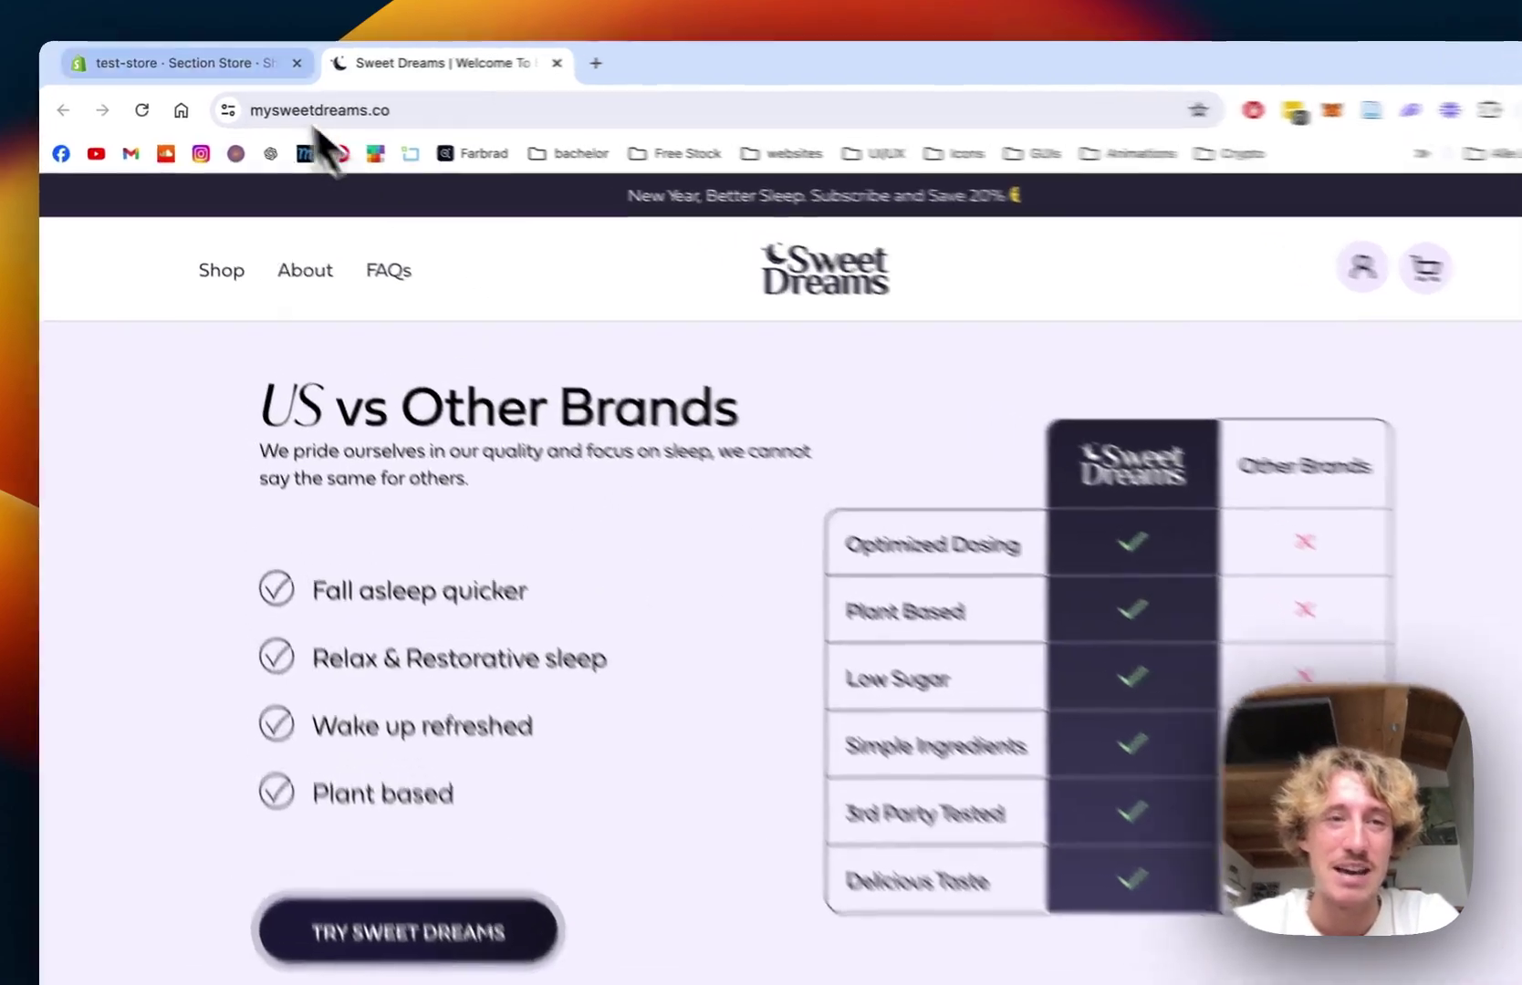
left_click(212, 64)
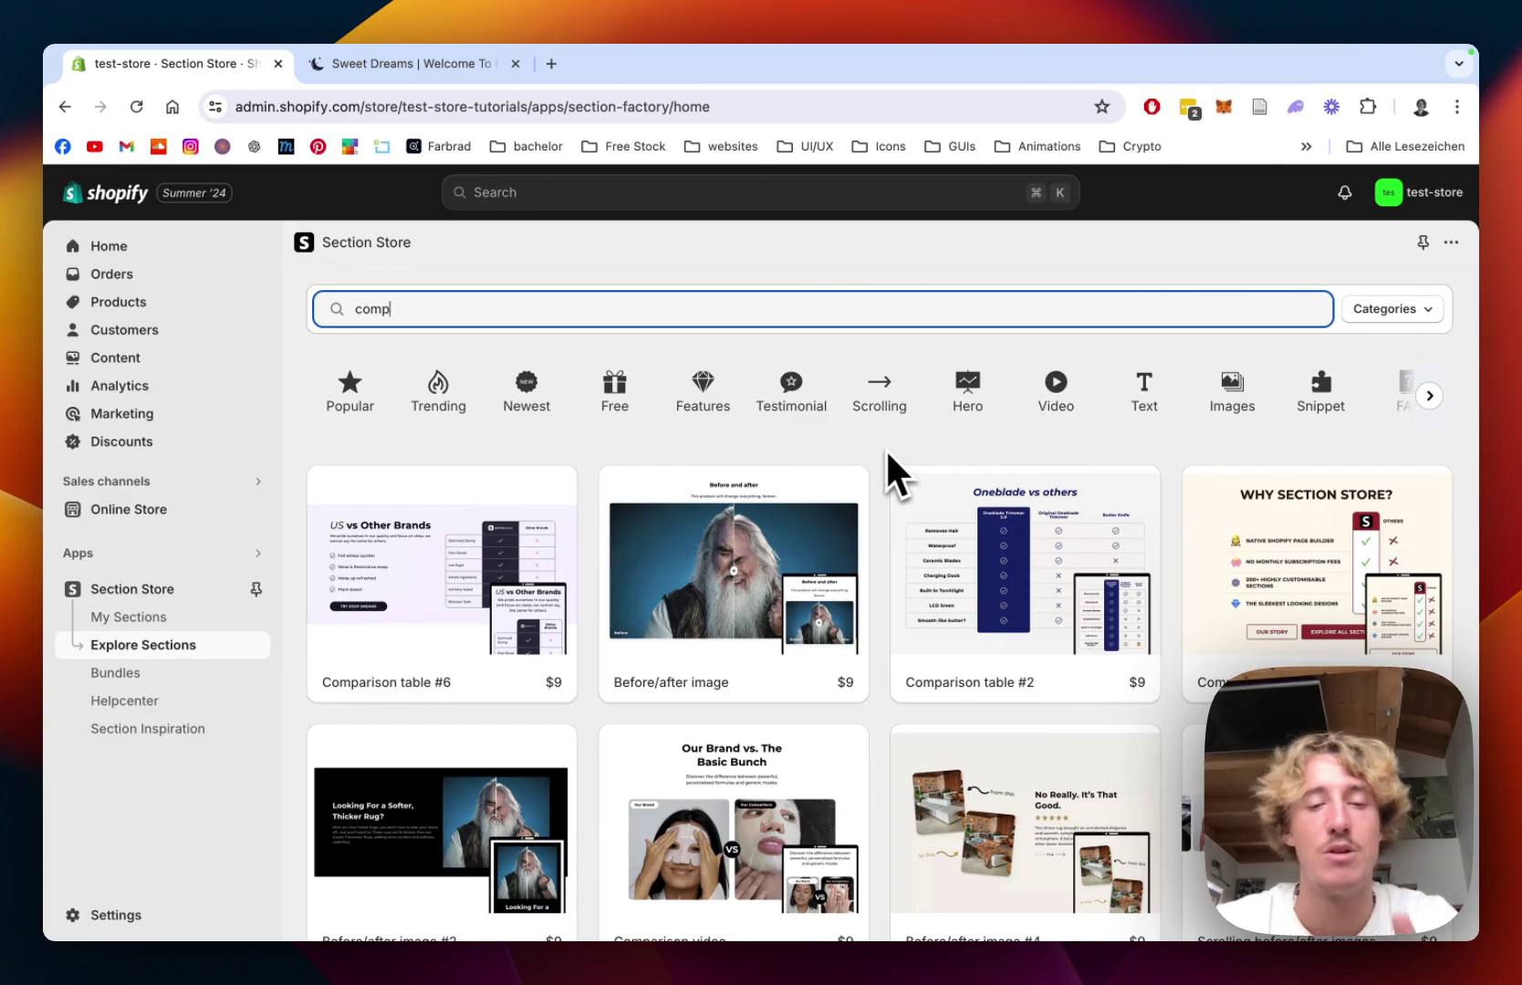
left_click(561, 459)
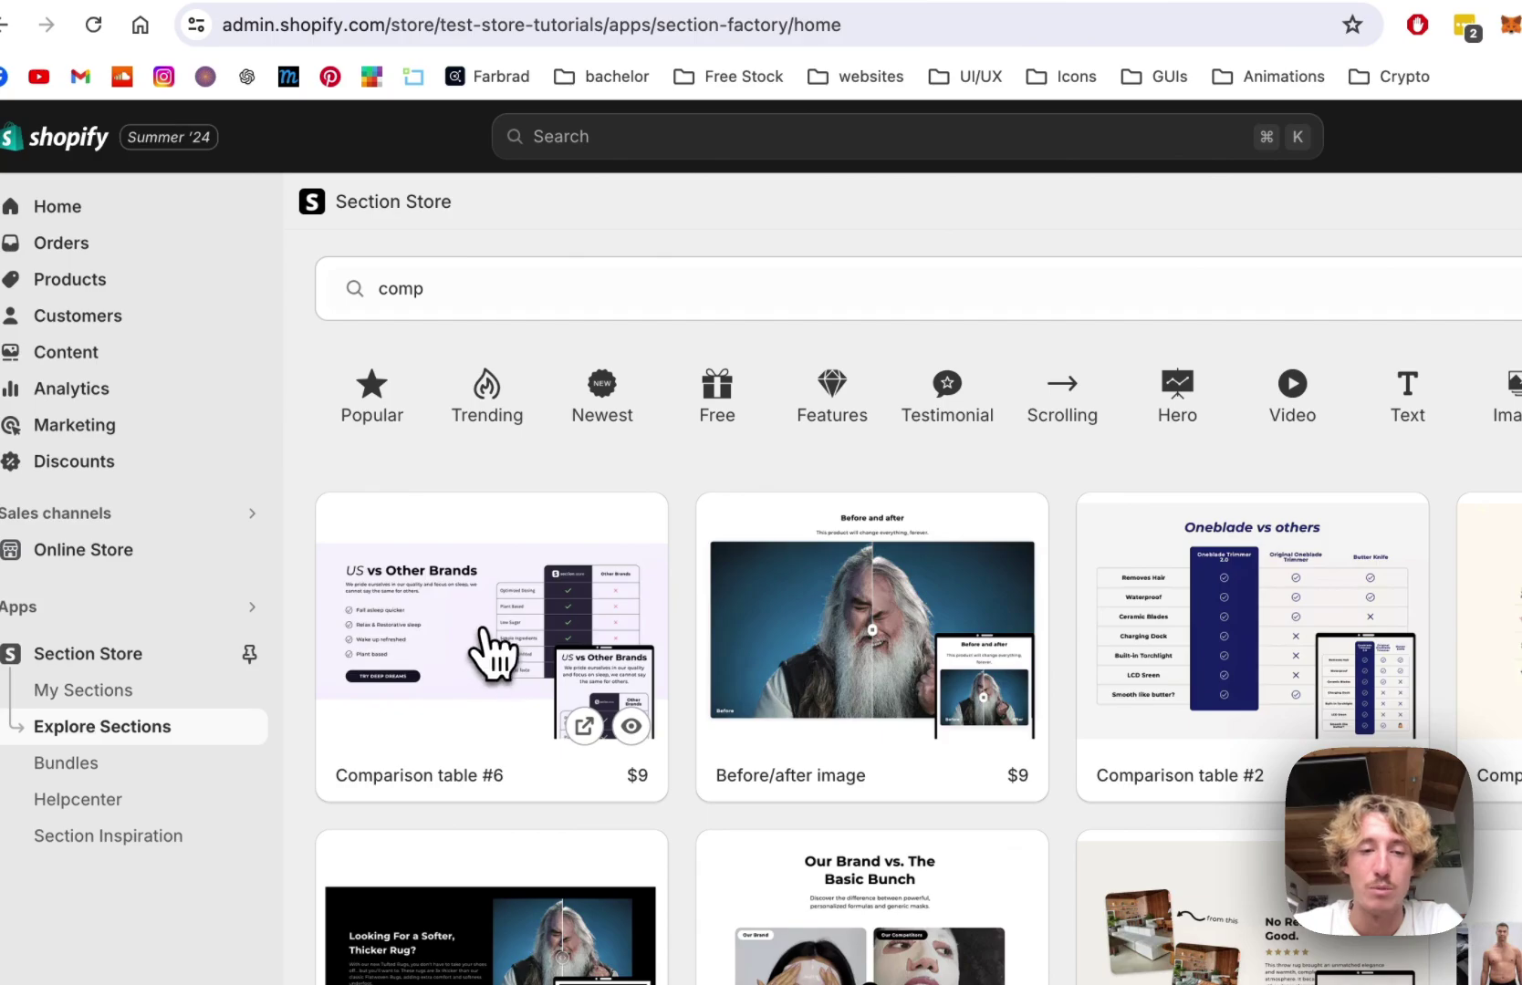
left_click(493, 652)
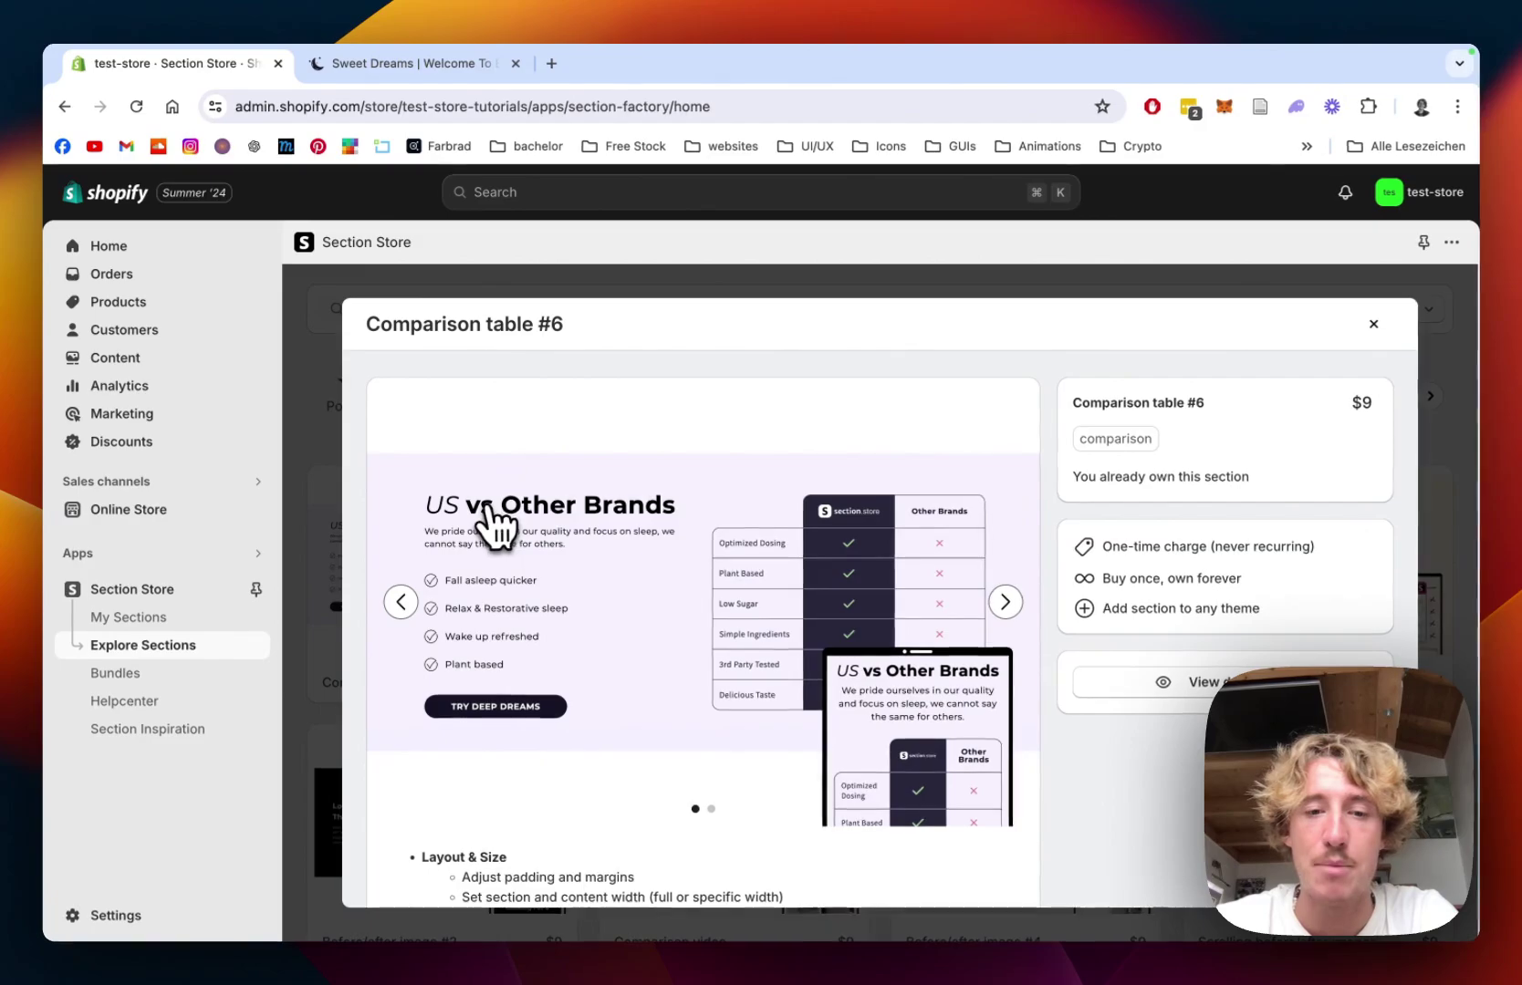
Browse the section's example designs, returning to the US vs Other Brands example
scroll(823, 587, "down", 3)
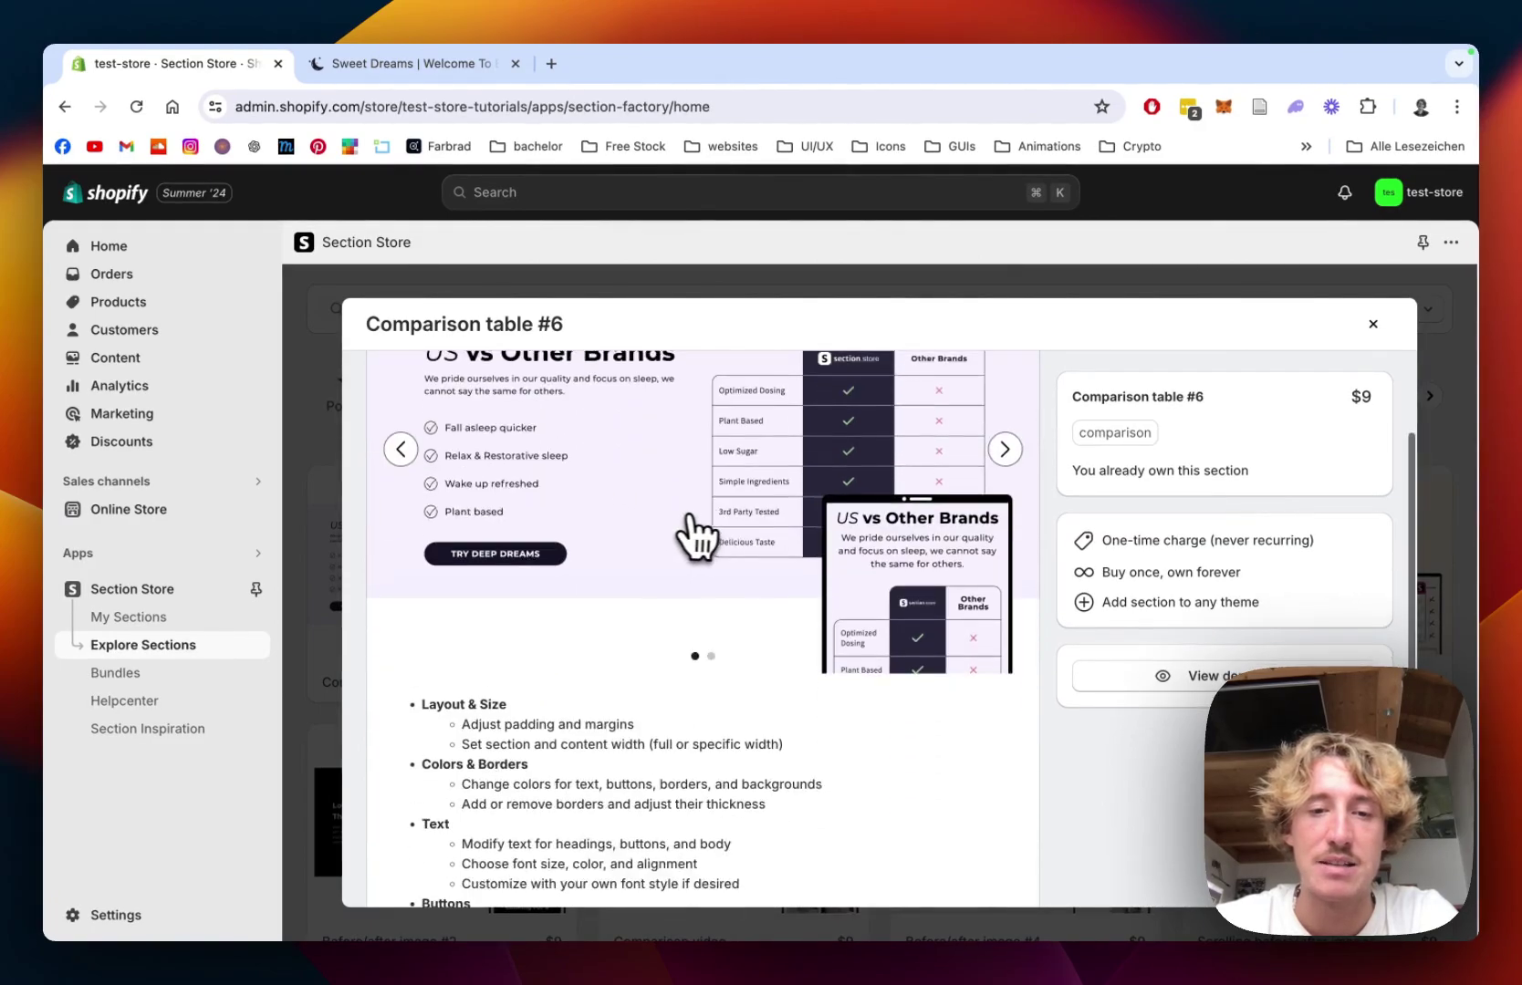
scroll(695, 536, "down", 4)
scroll(547, 666, "down", 2)
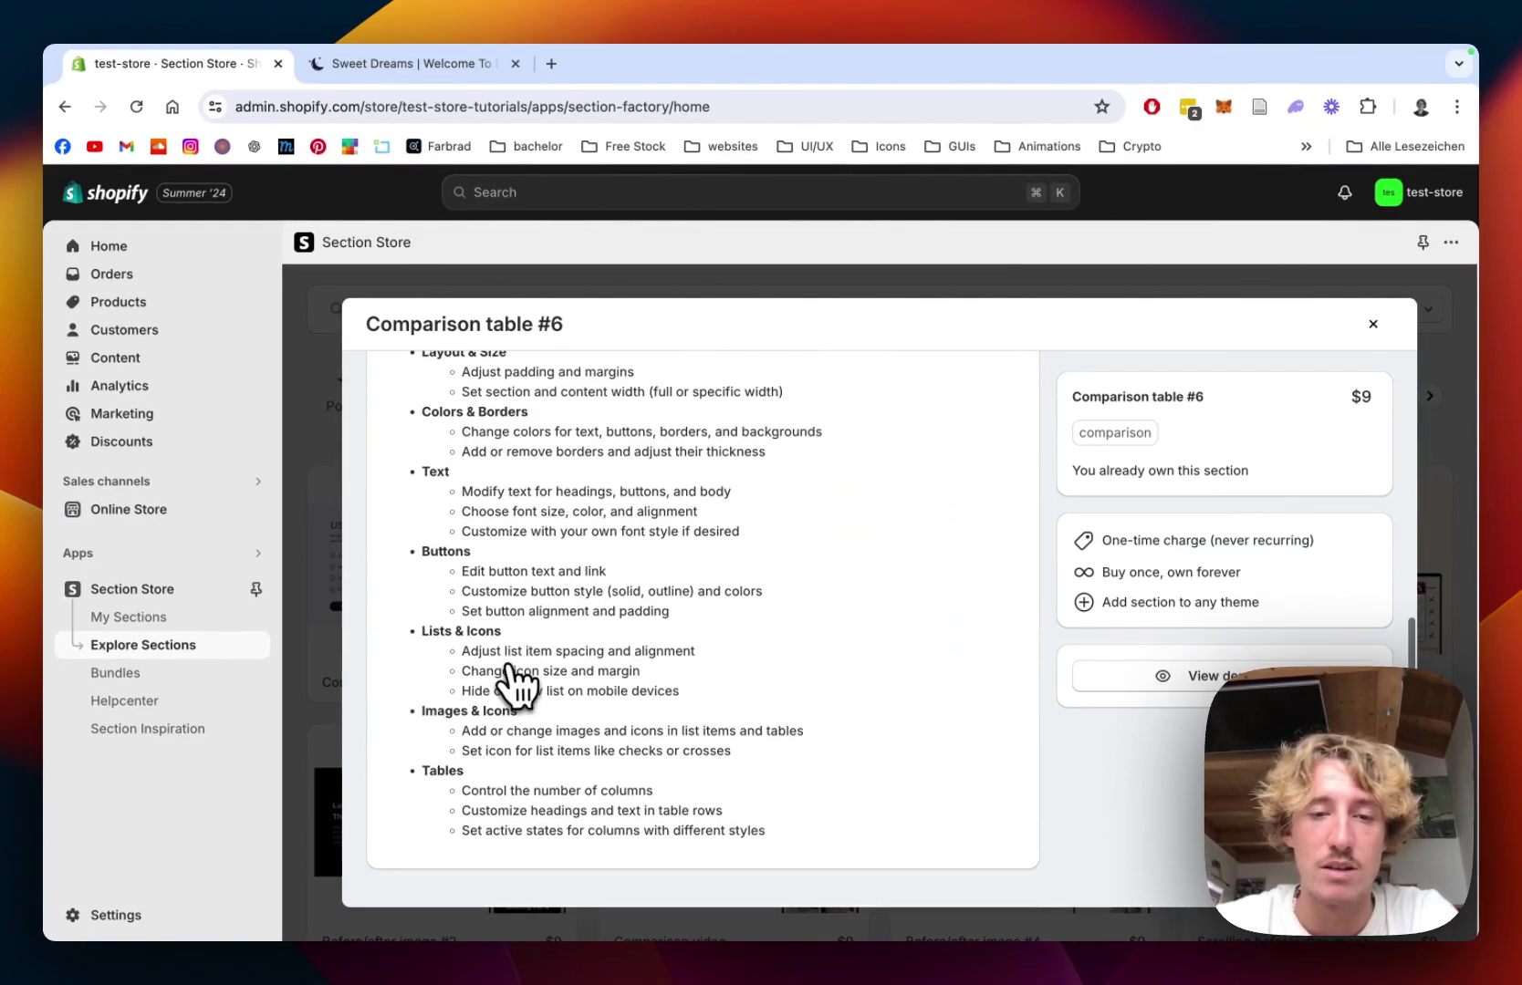
scroll(517, 689, "up", 10)
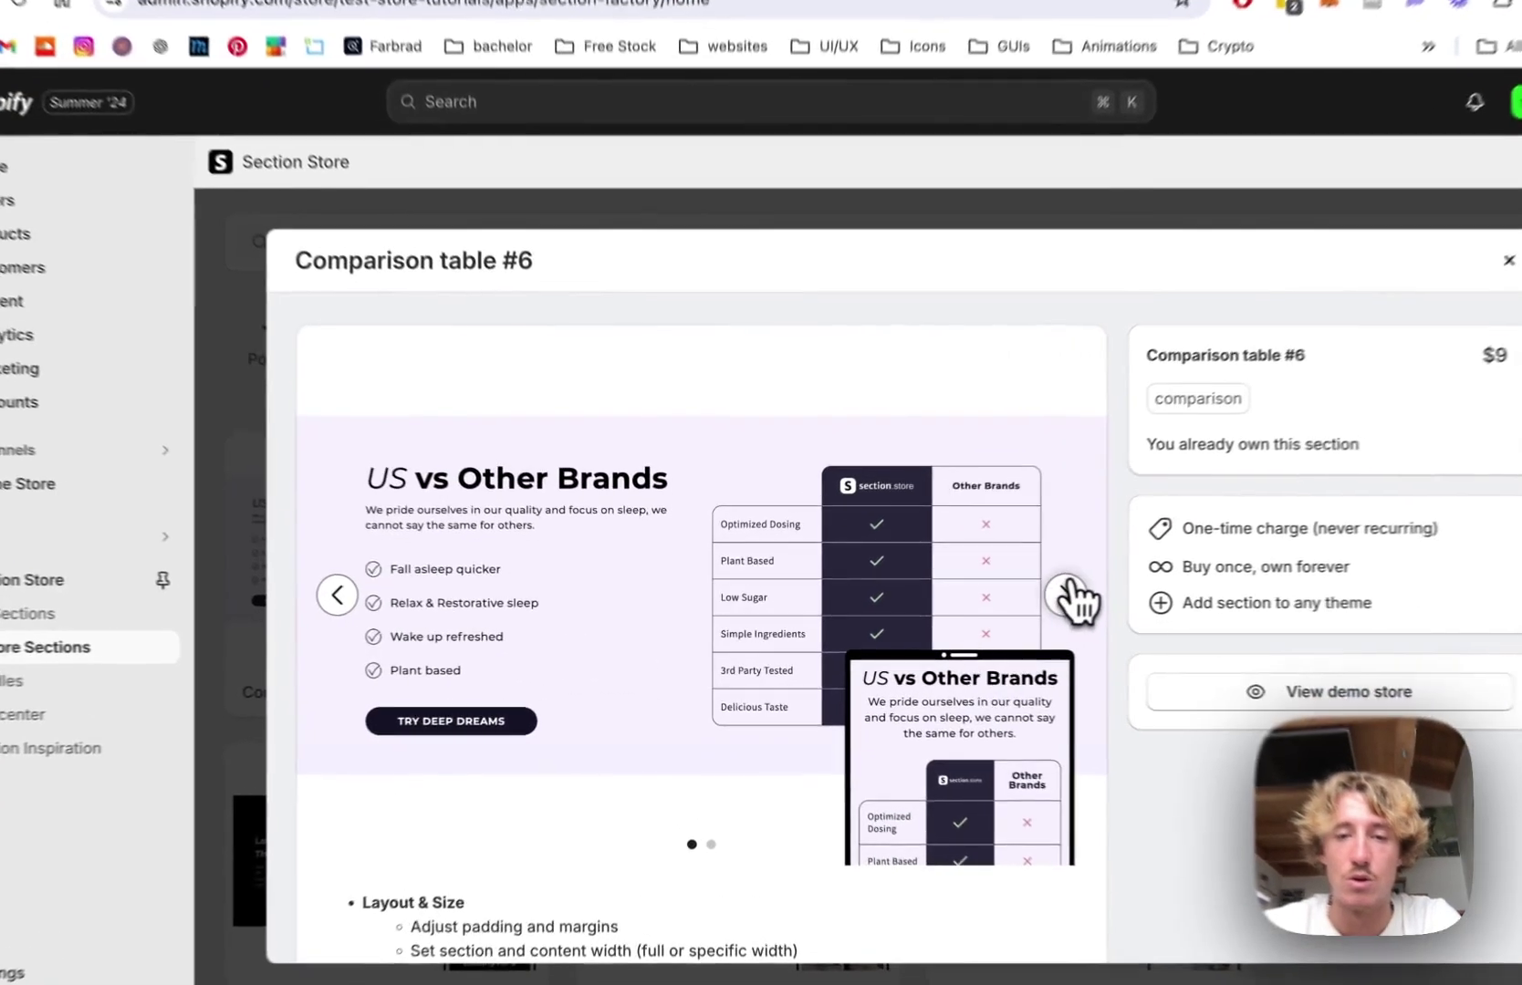
left_click(1068, 595)
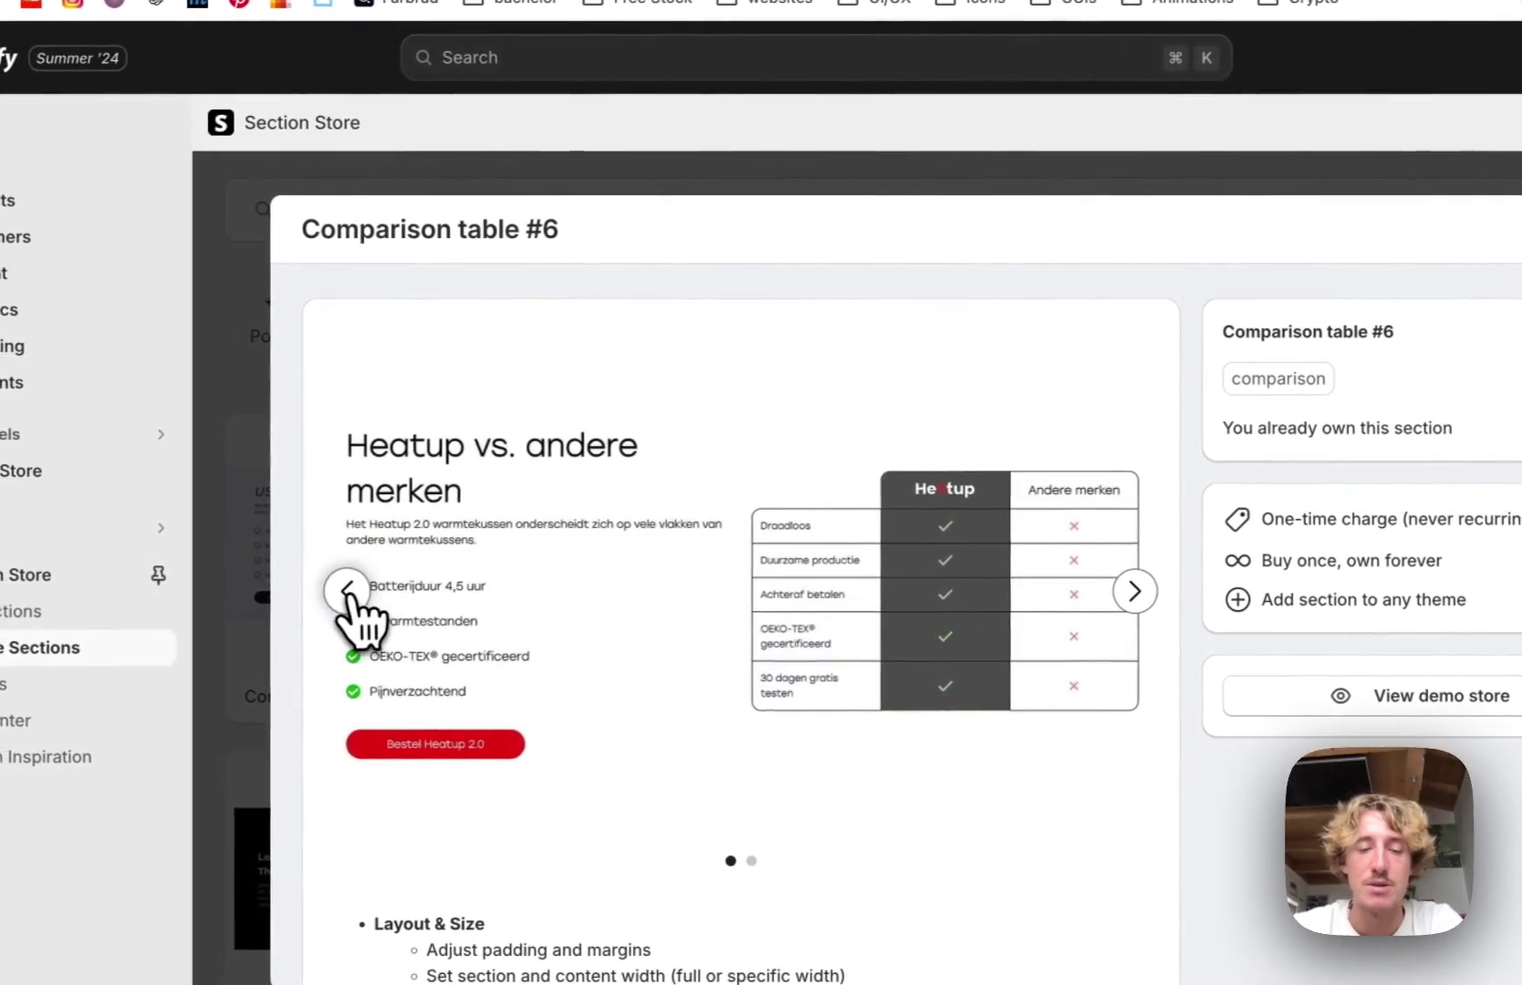
left_click(347, 591)
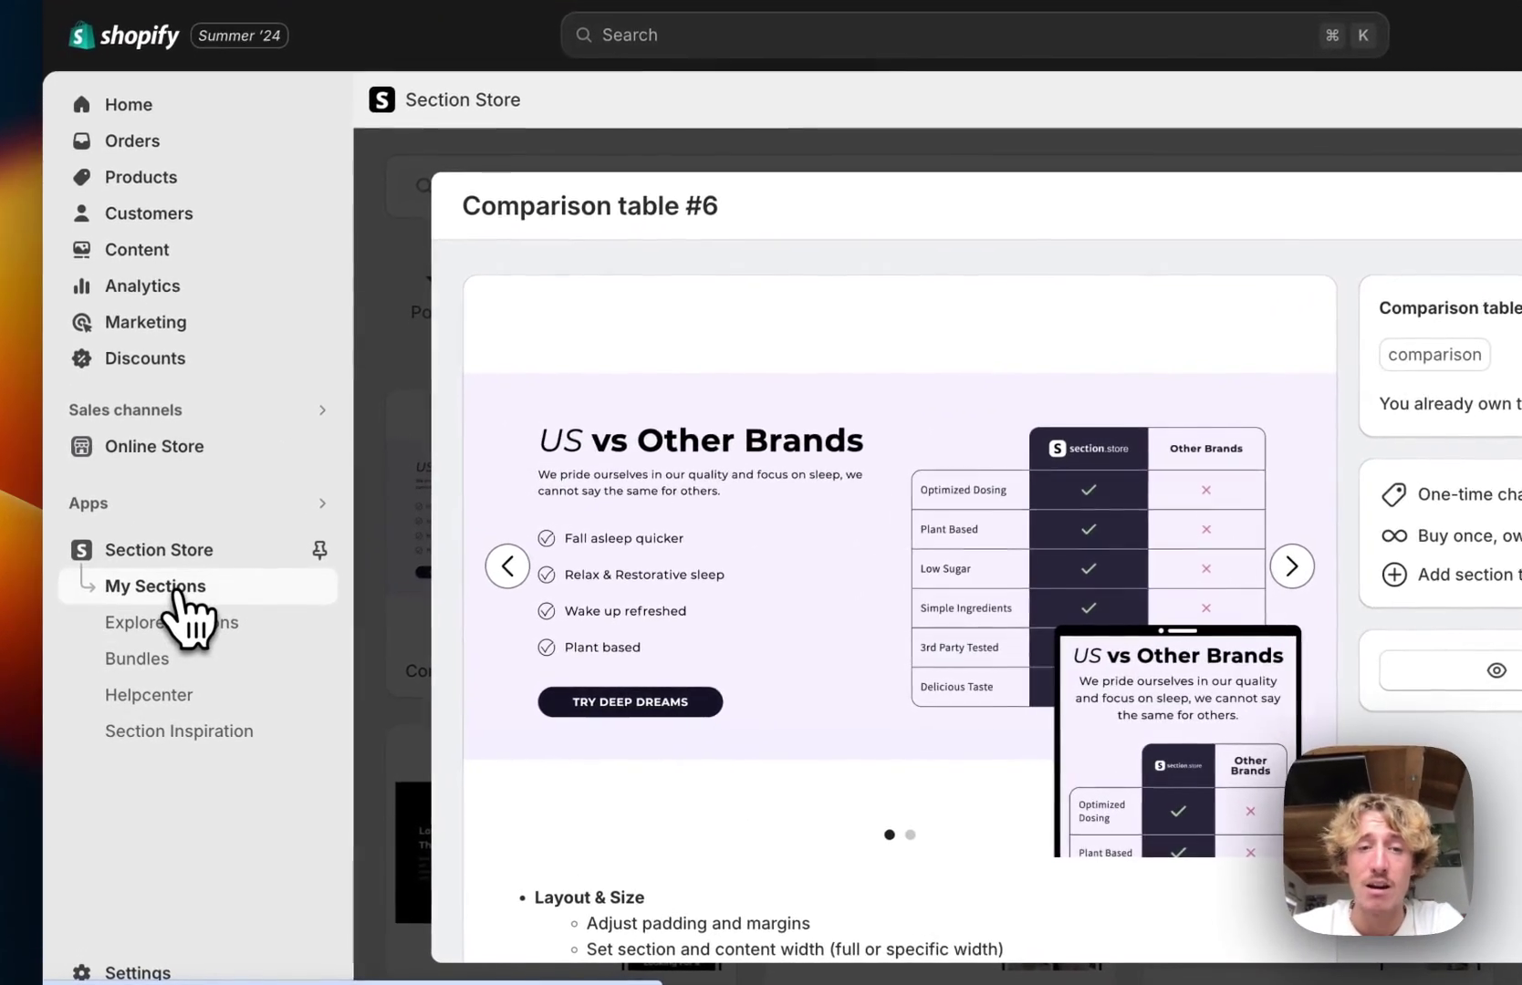
Find Comparison table #6 among My Sections and check which themes it can join
left_click(155, 585)
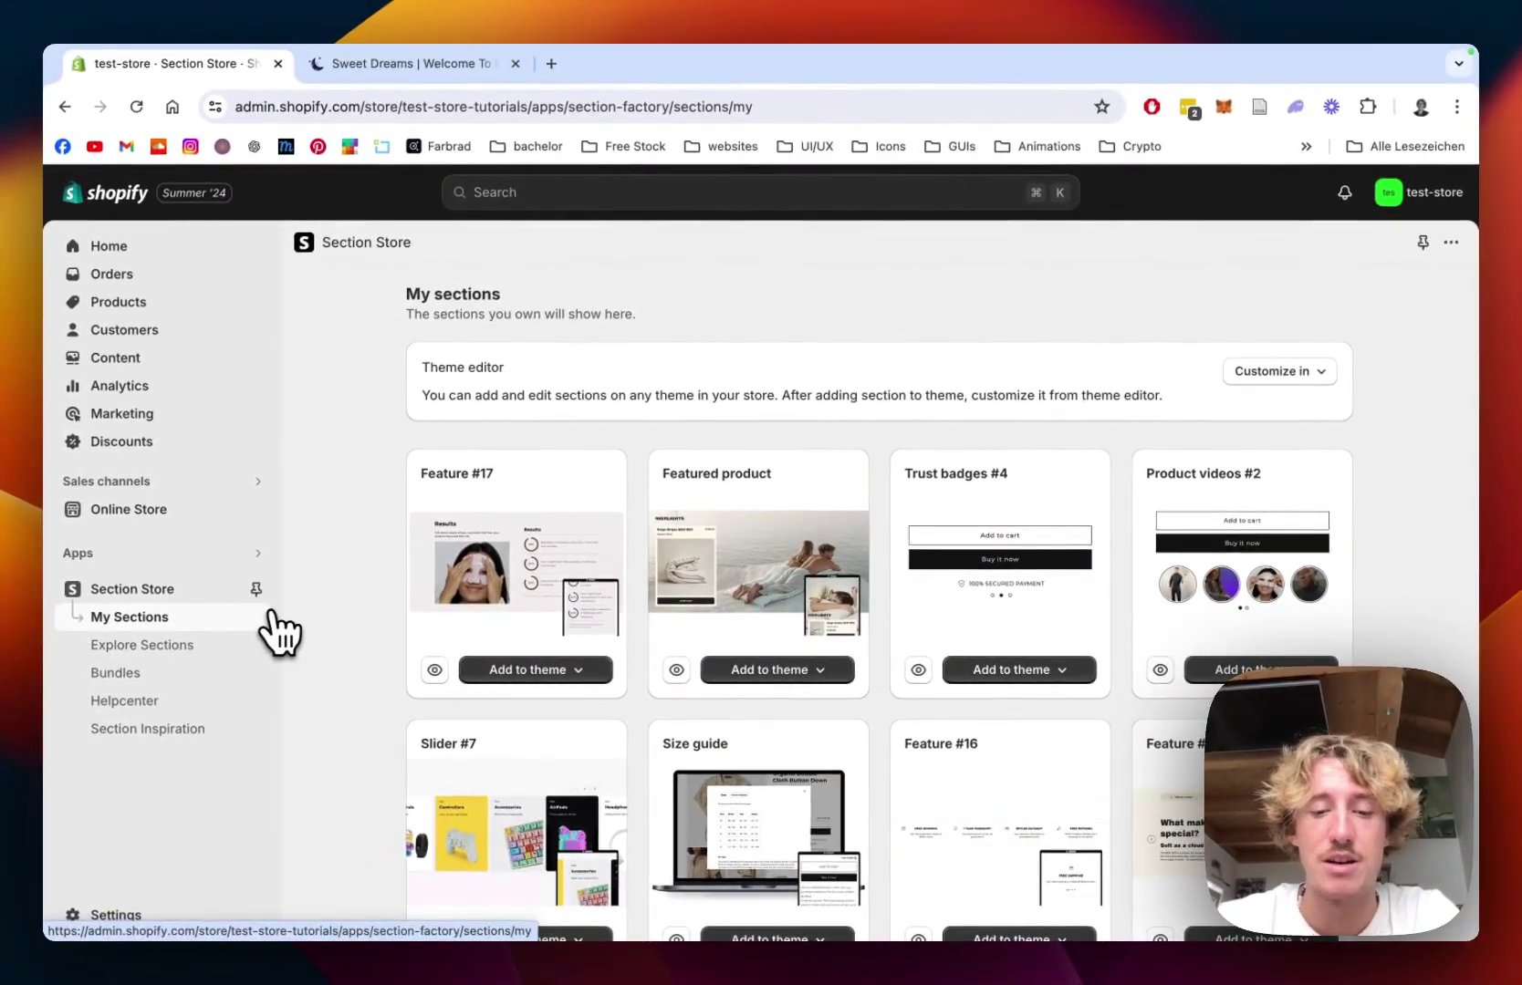
type("compar")
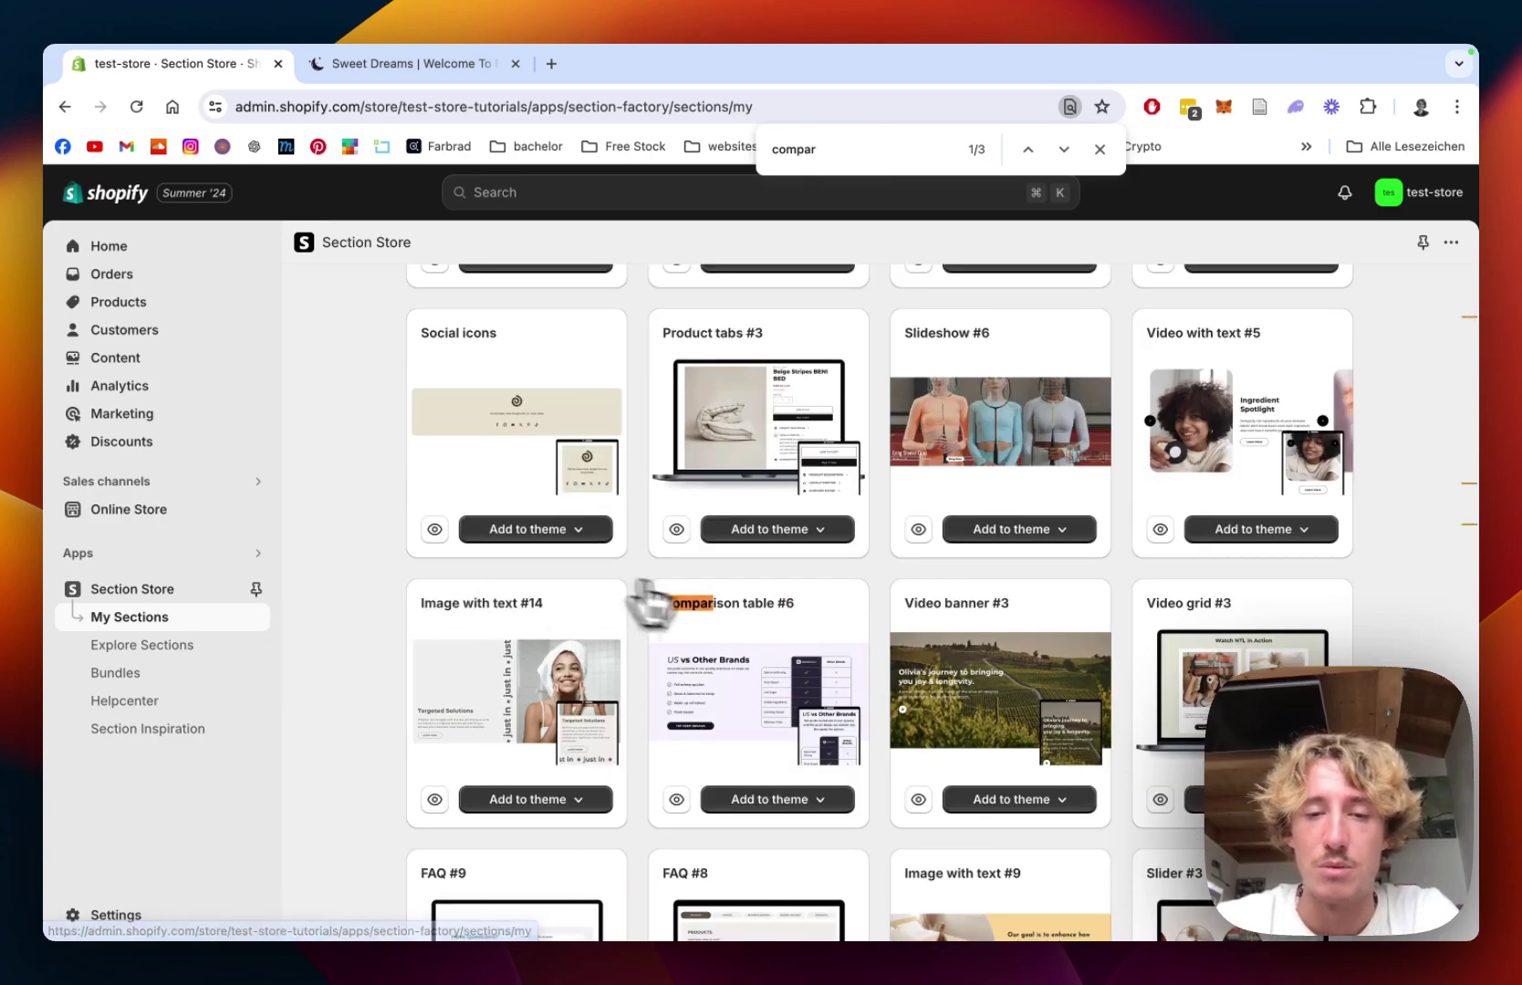
scroll(729, 621, "down", 2)
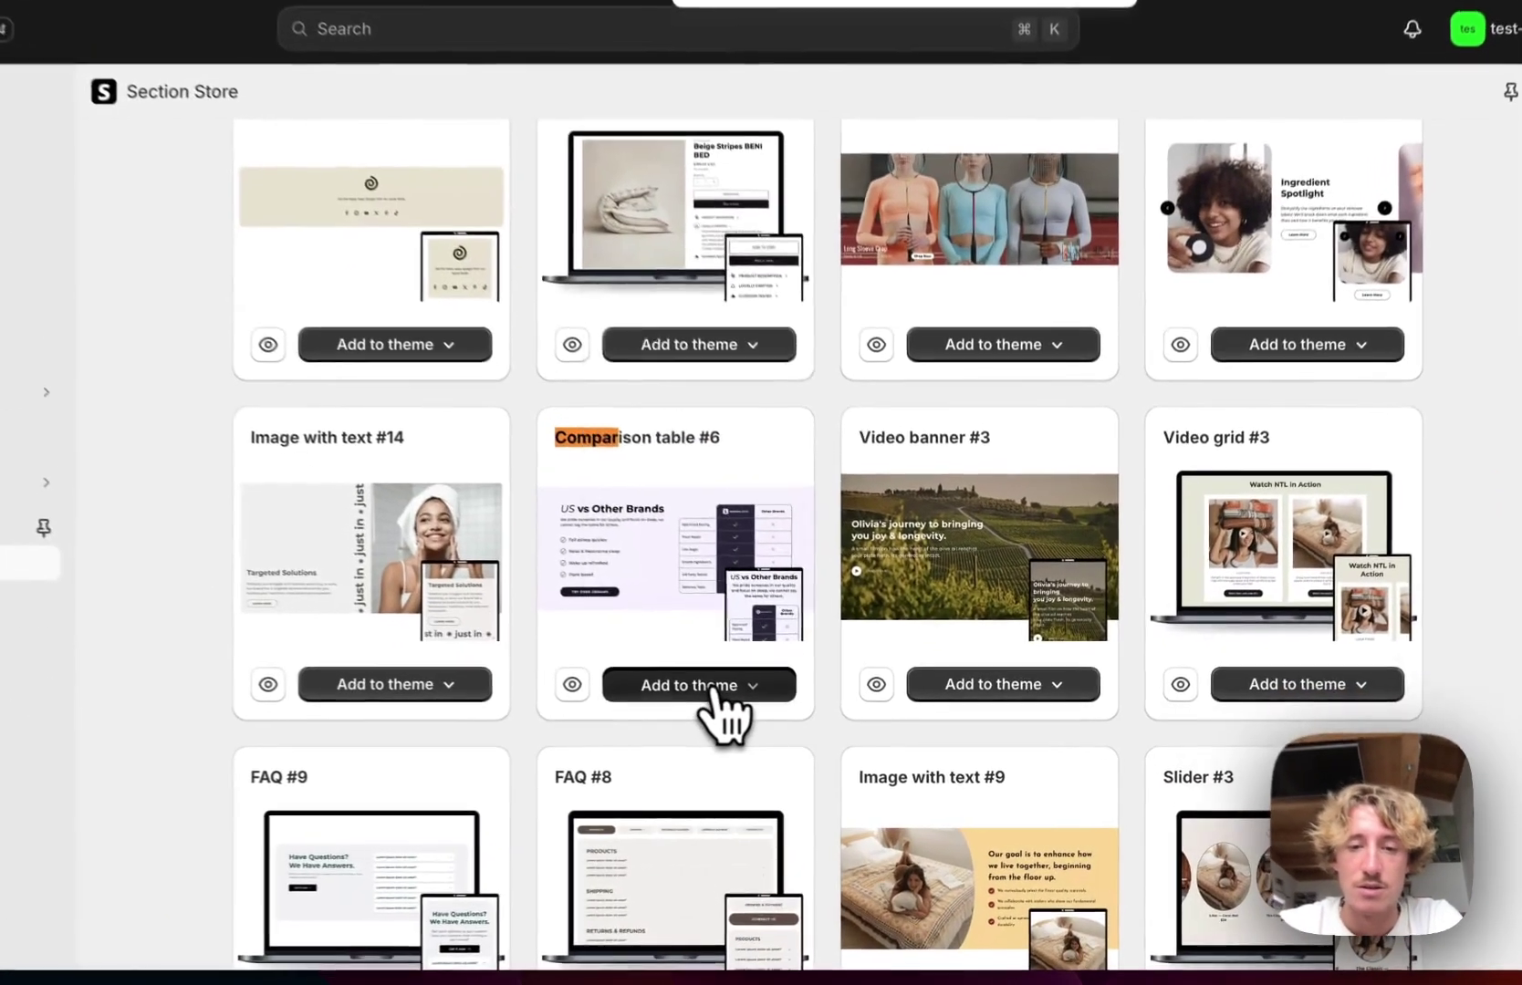
left_click(773, 713)
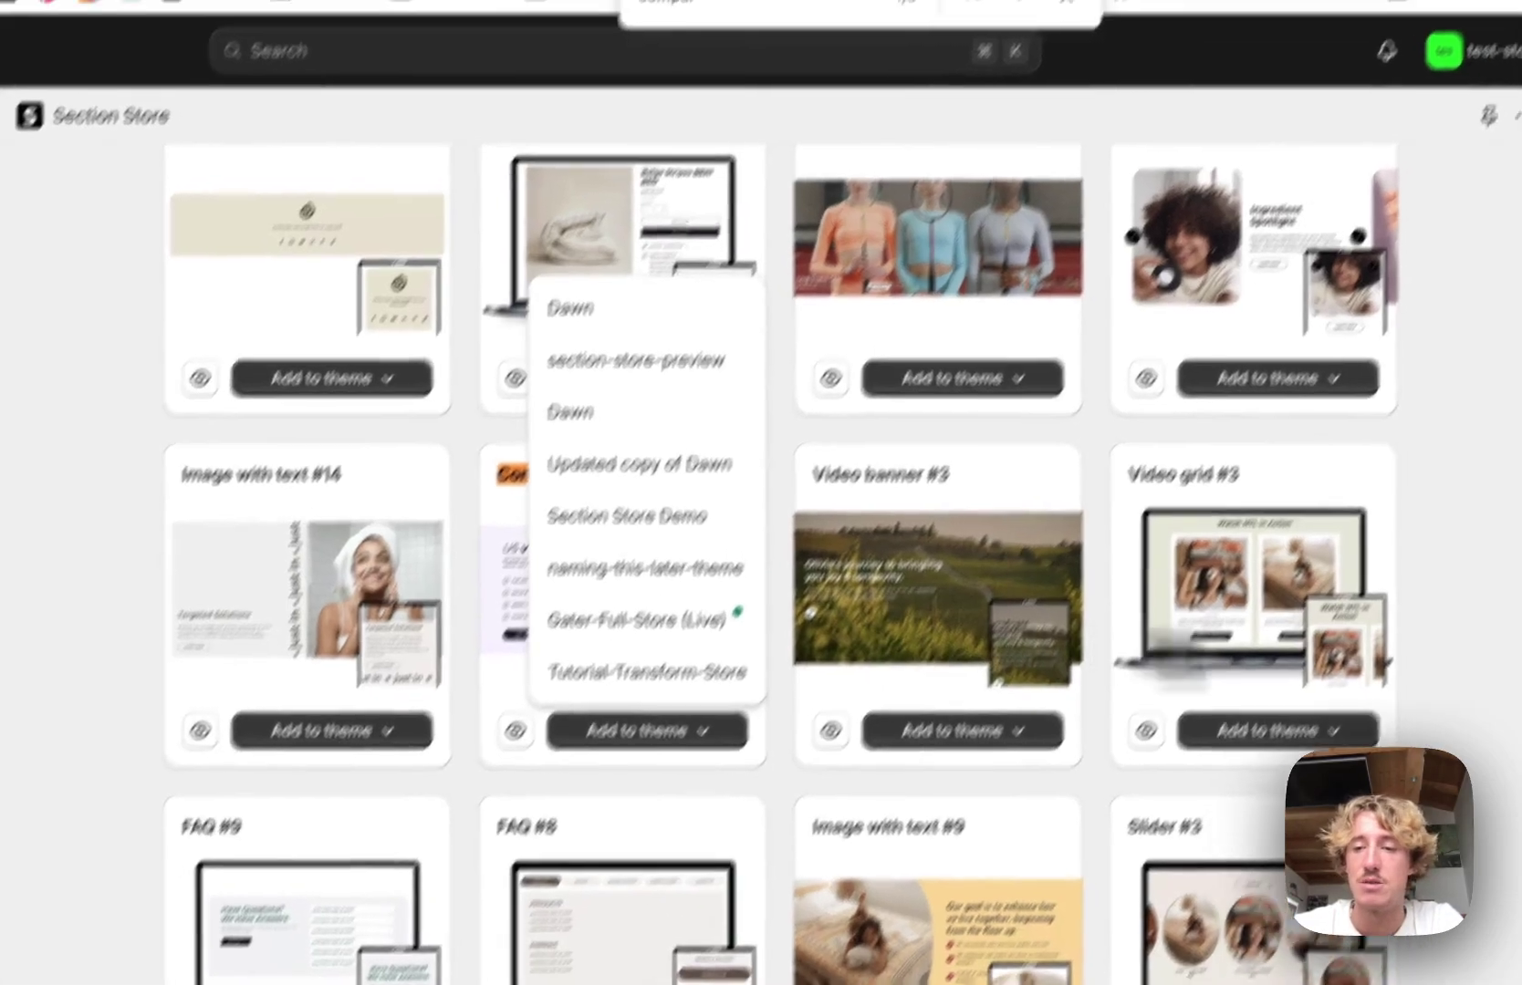
left_click(650, 571)
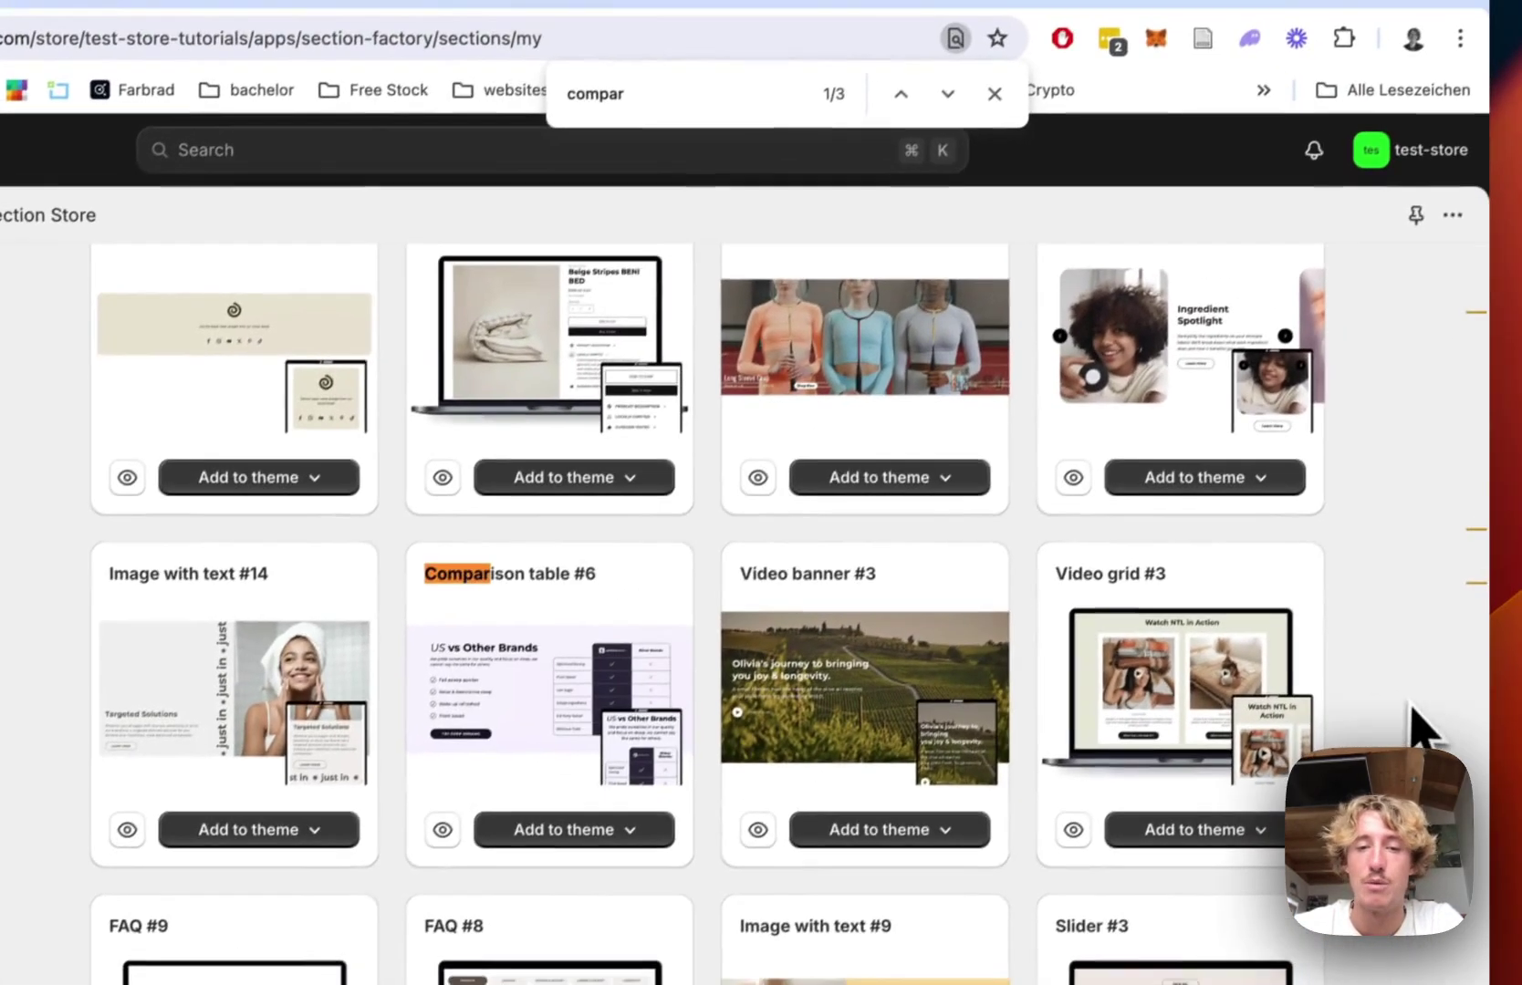
Open the live Gater-Full-Store theme in the theme editor
left_click(984, 106)
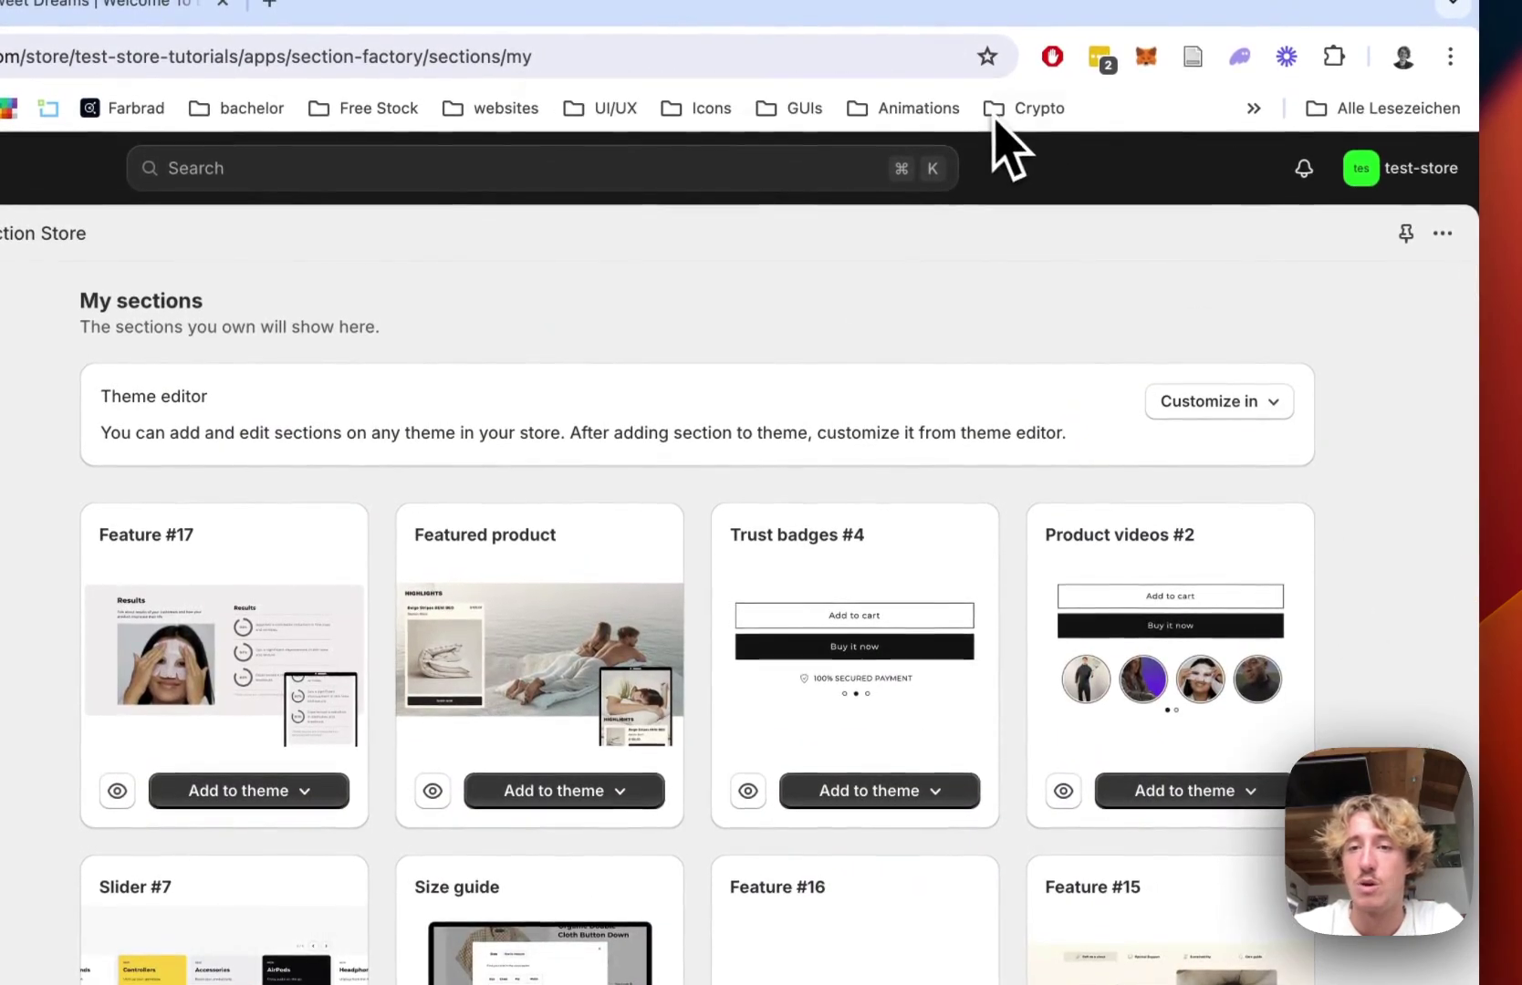
left_click(1209, 406)
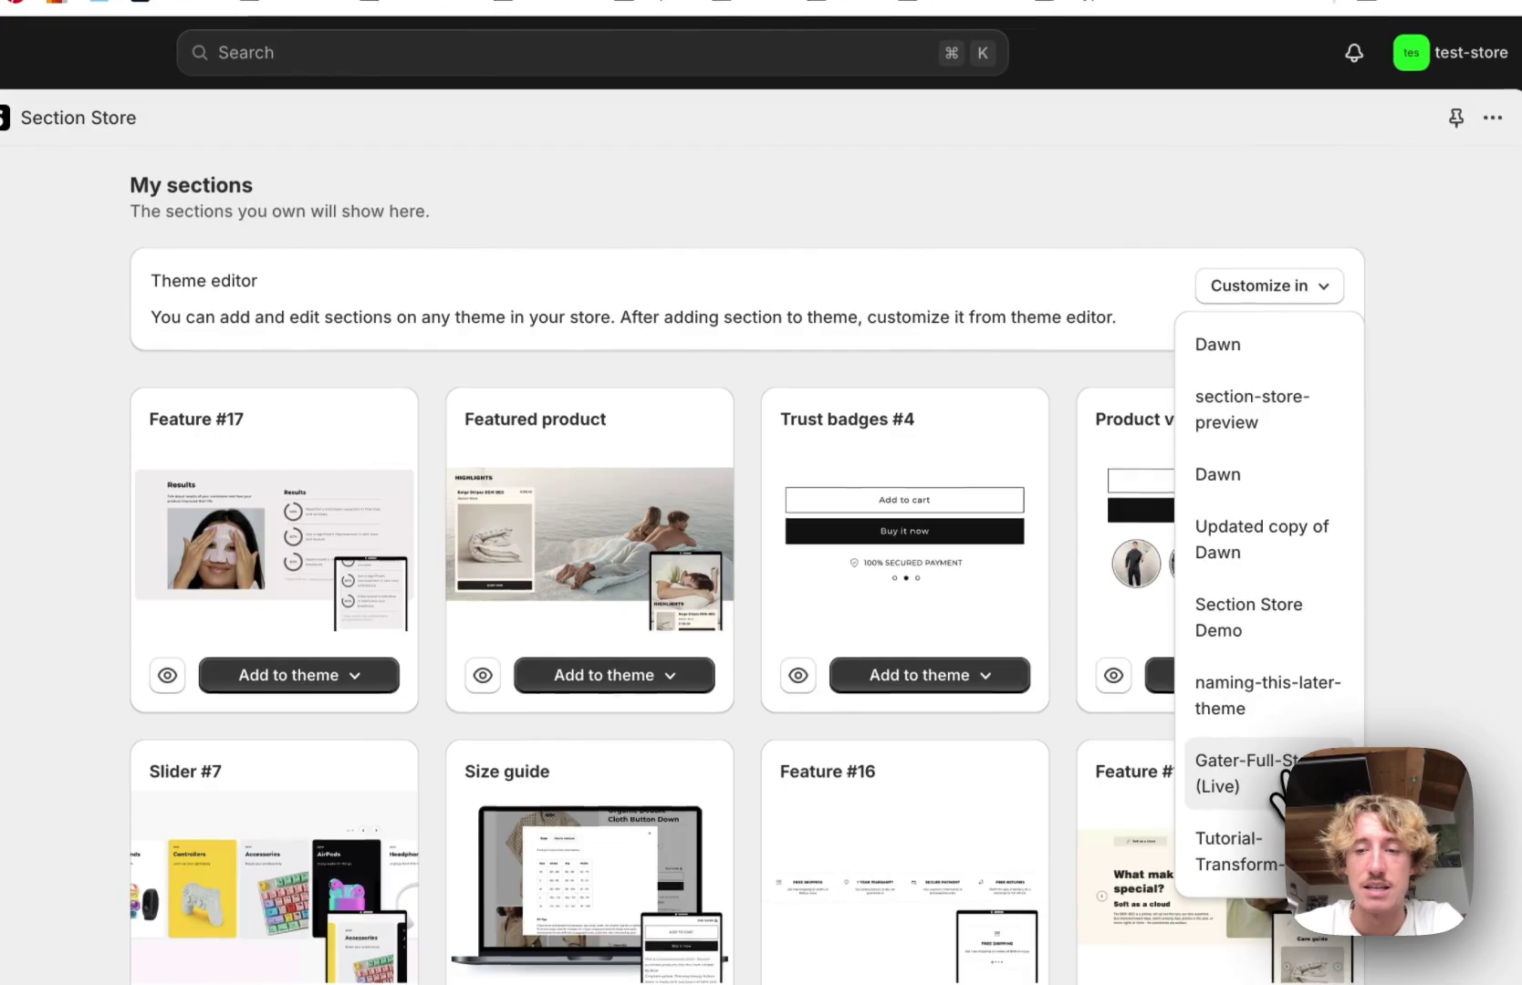
left_click(1279, 782)
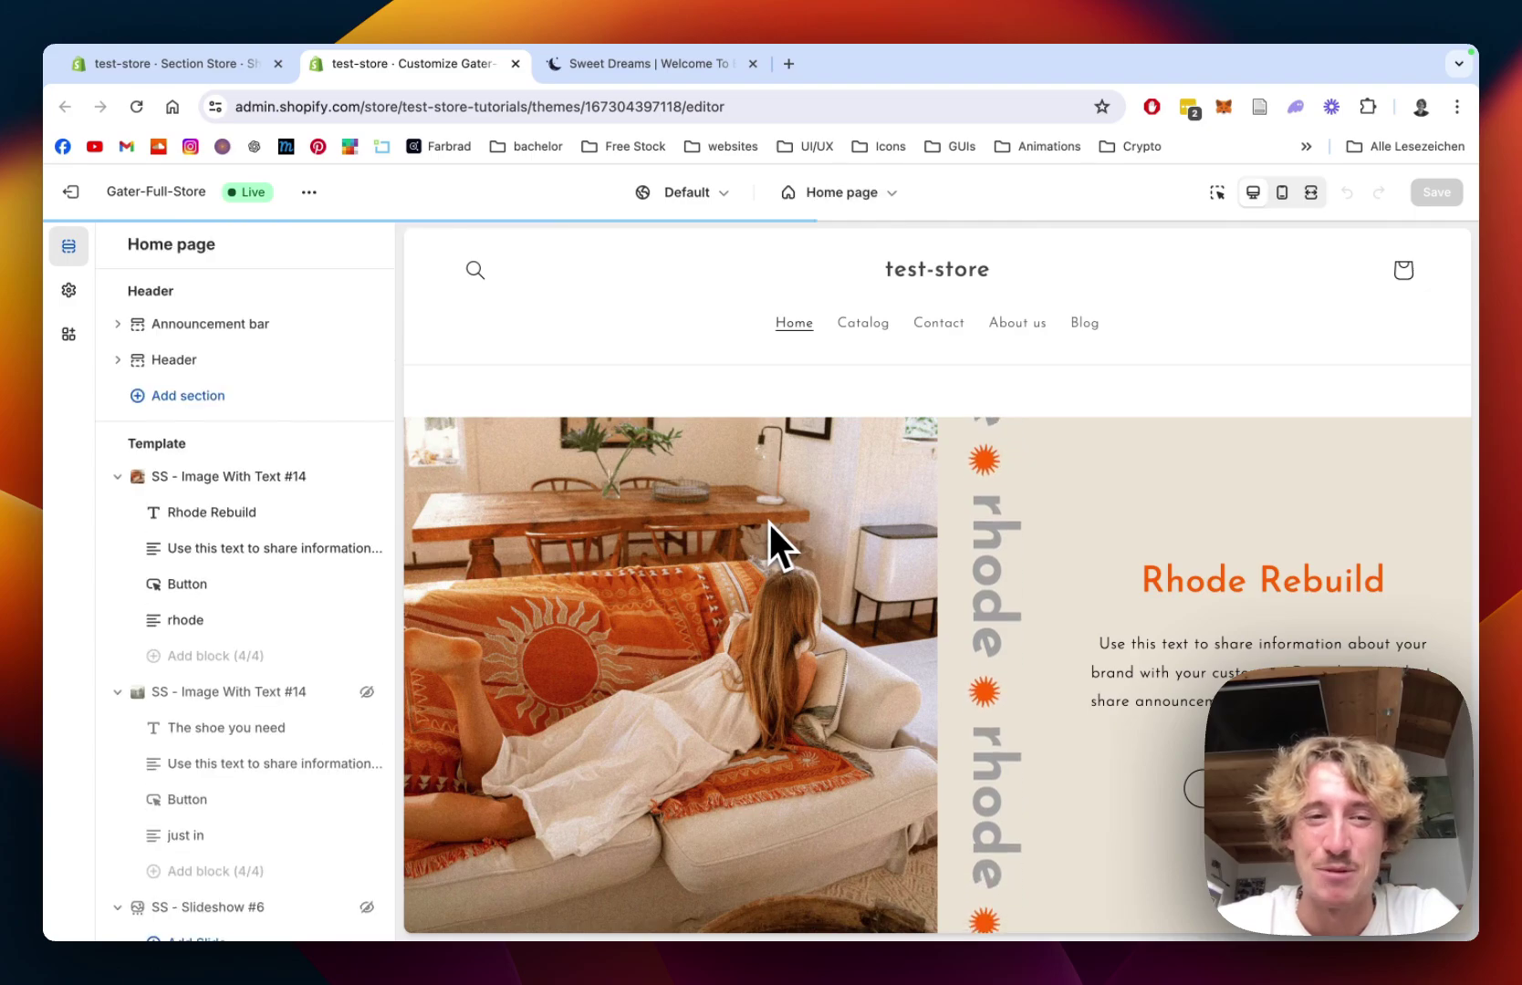
Delete the existing SS - Comparison Table #6 section from the home page
scroll(867, 595, "down", 10)
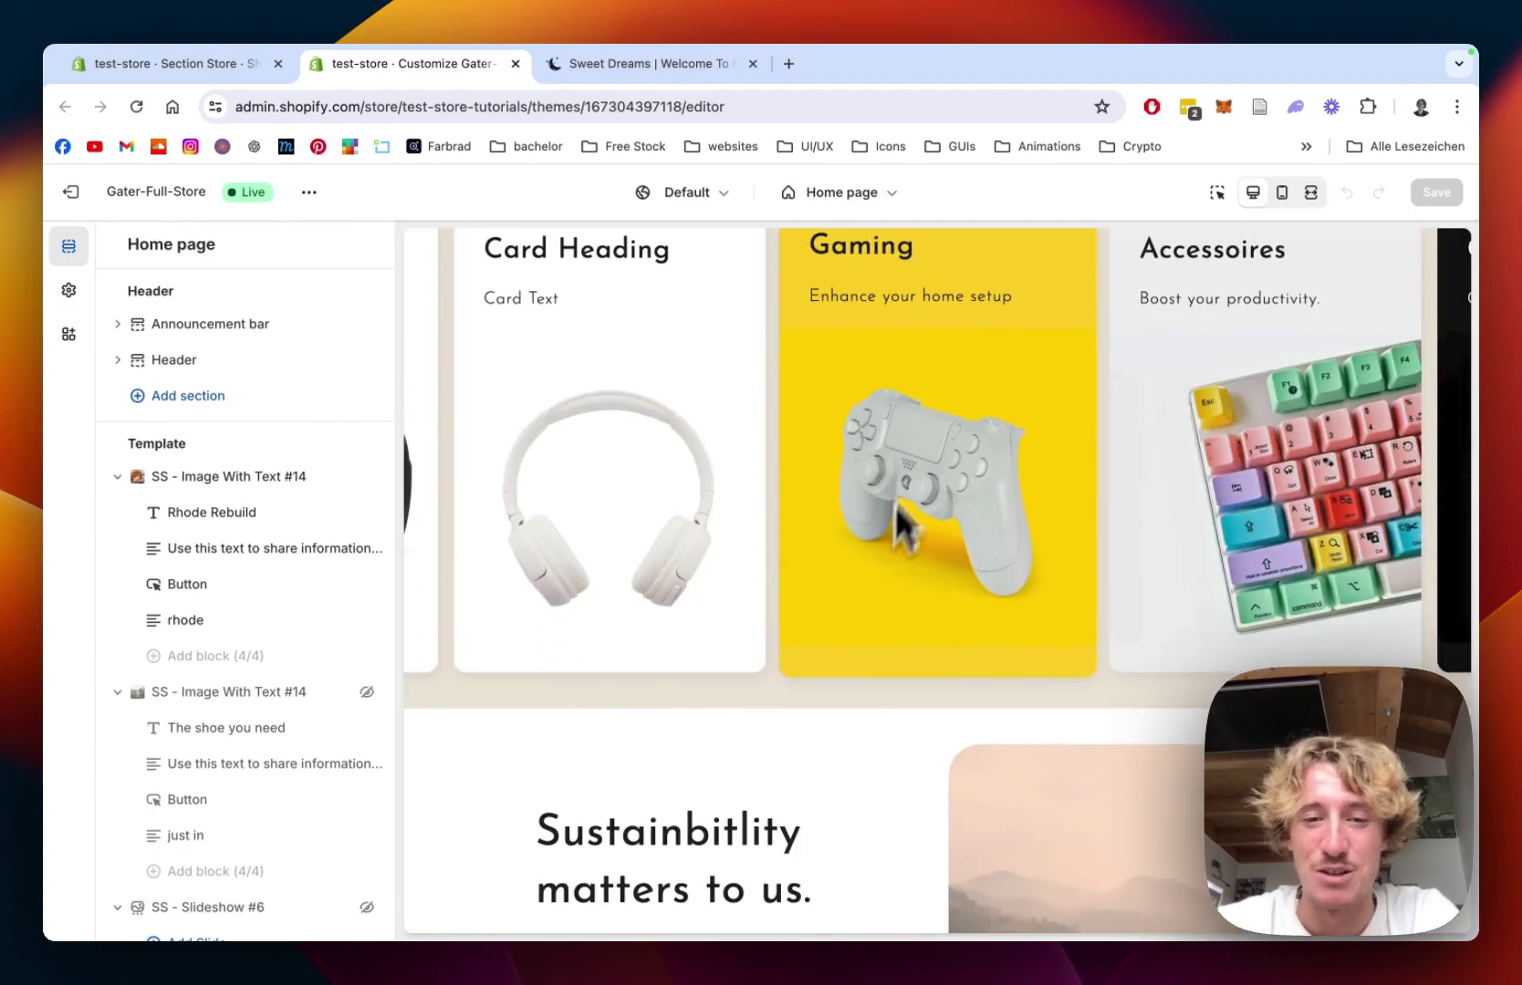
scroll(920, 438, "down", 5)
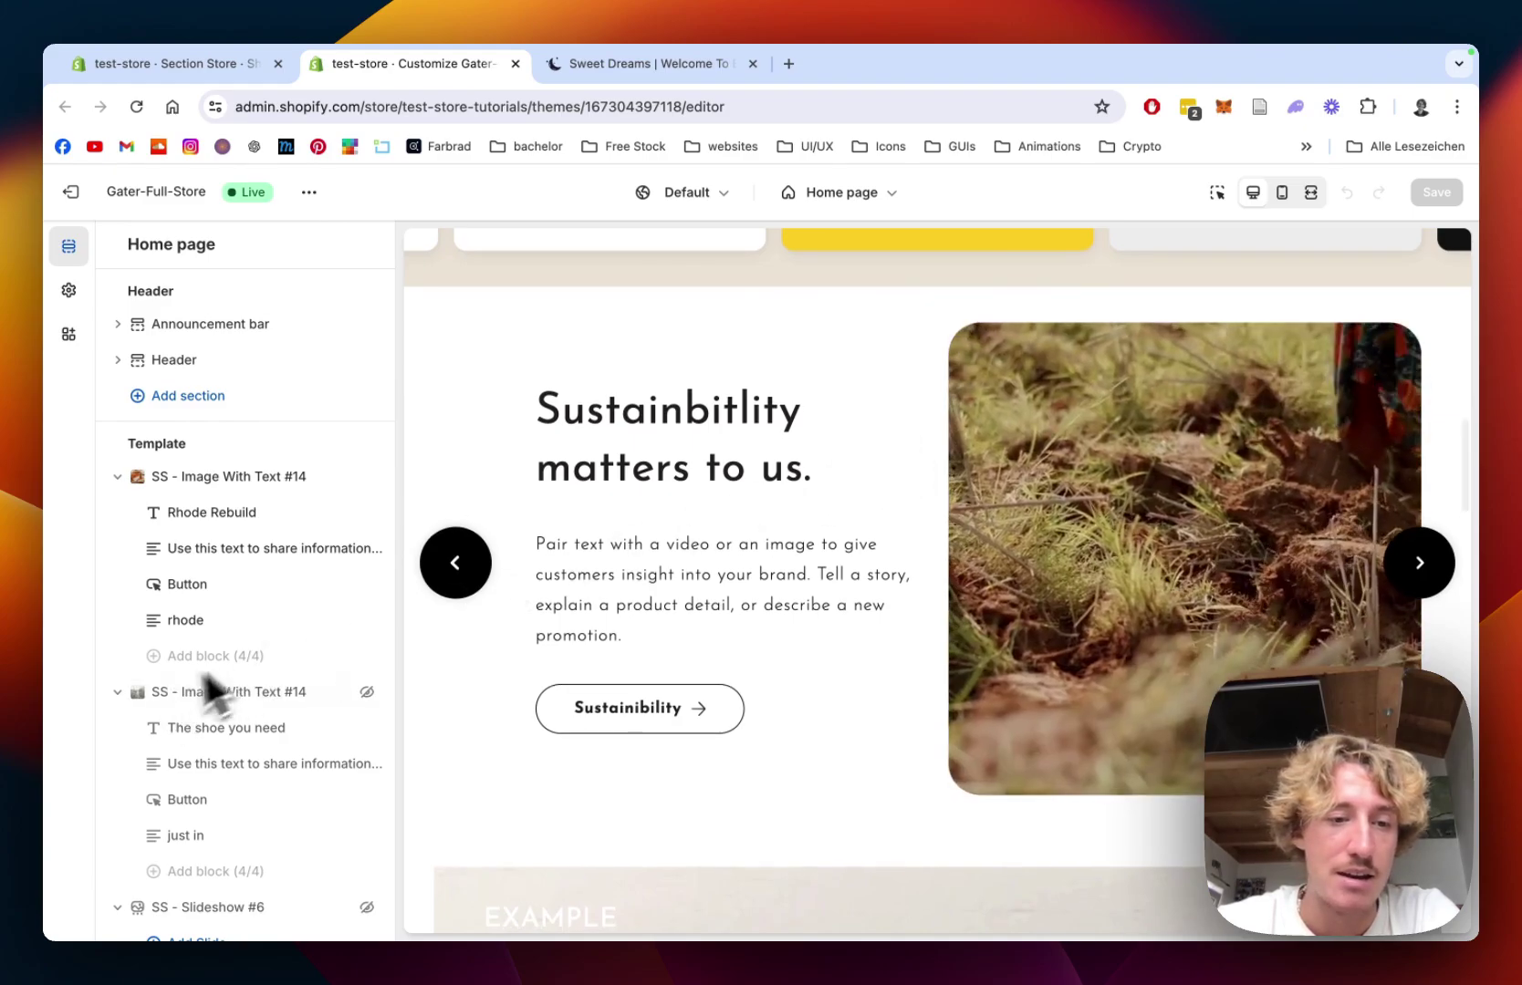
scroll(278, 632, "down", 15)
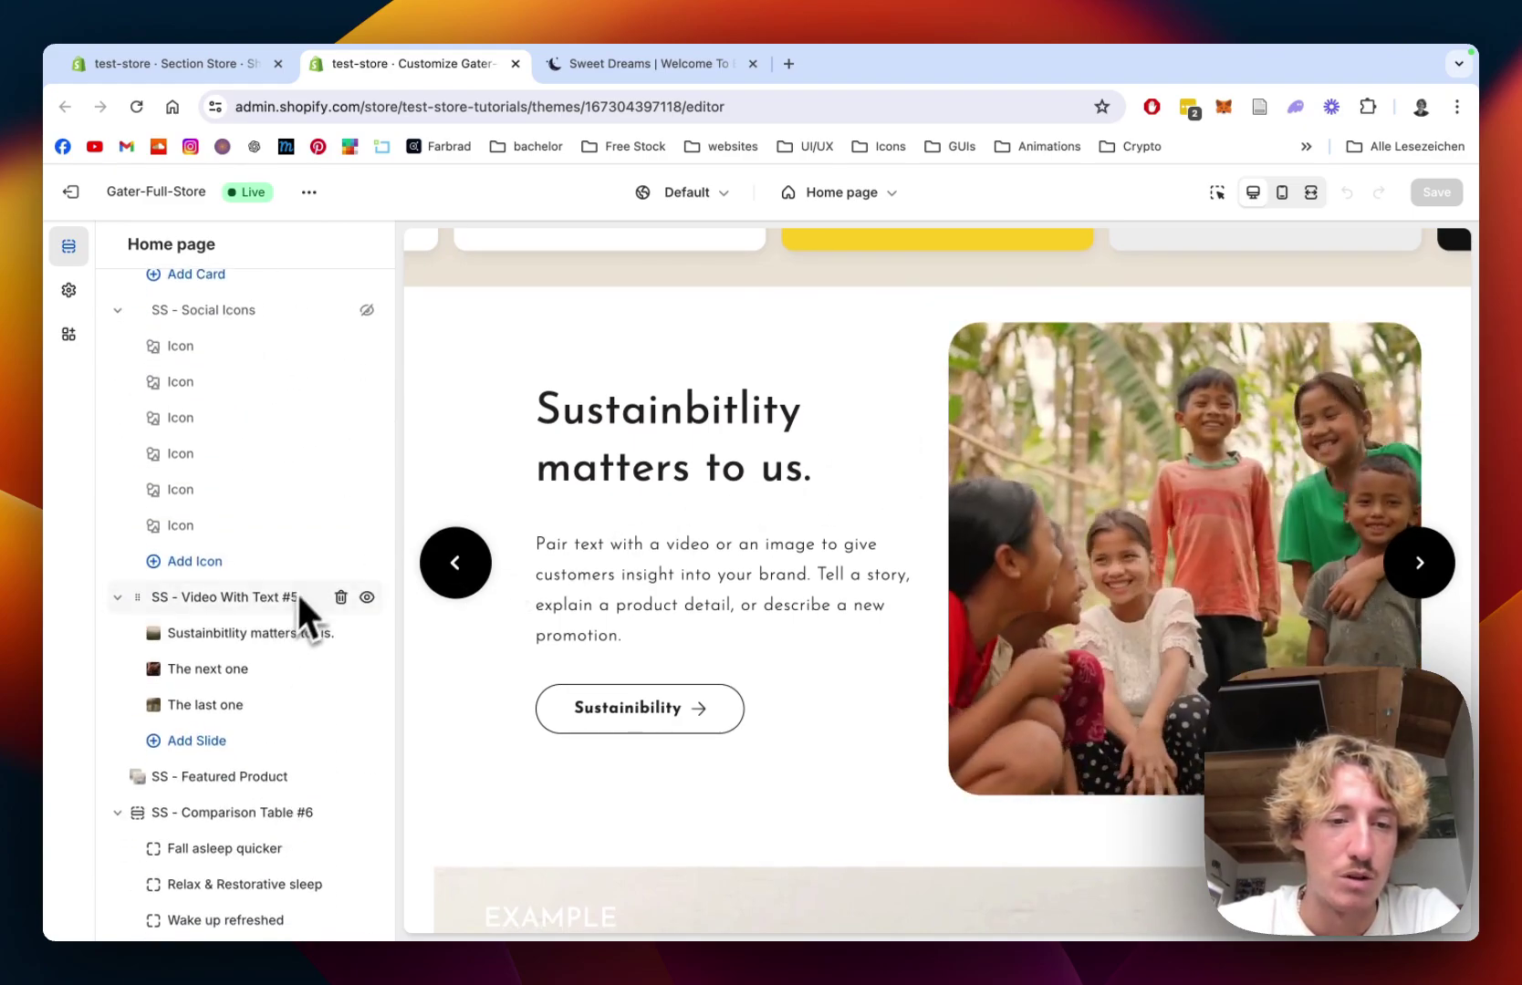
scroll(308, 588, "down", 5)
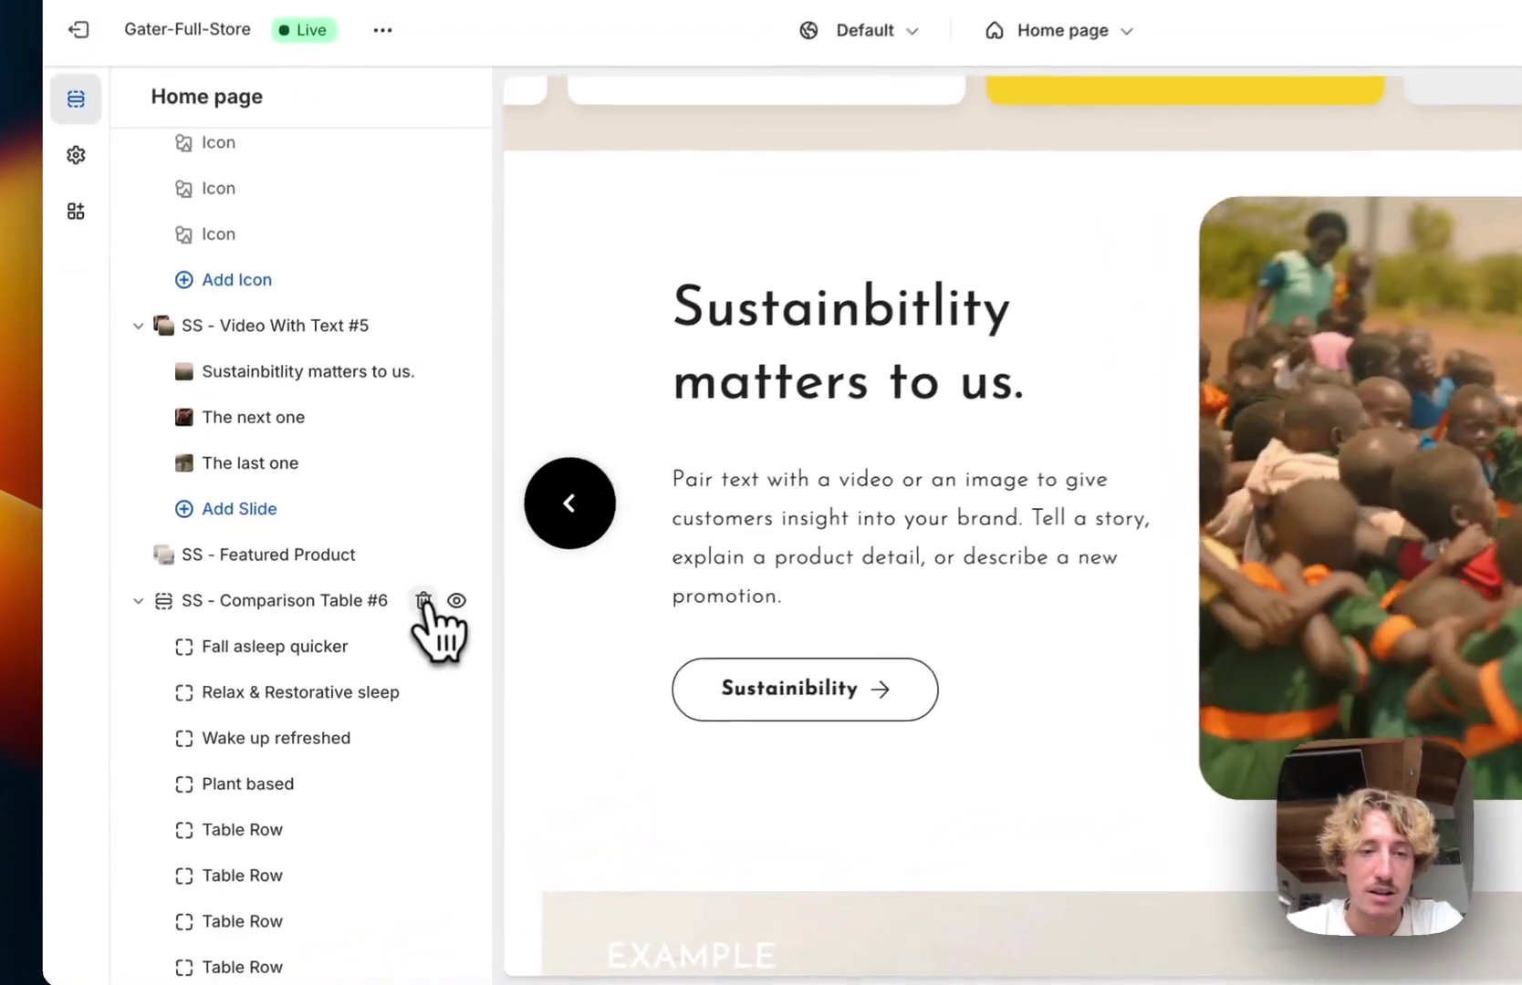
left_click(425, 601)
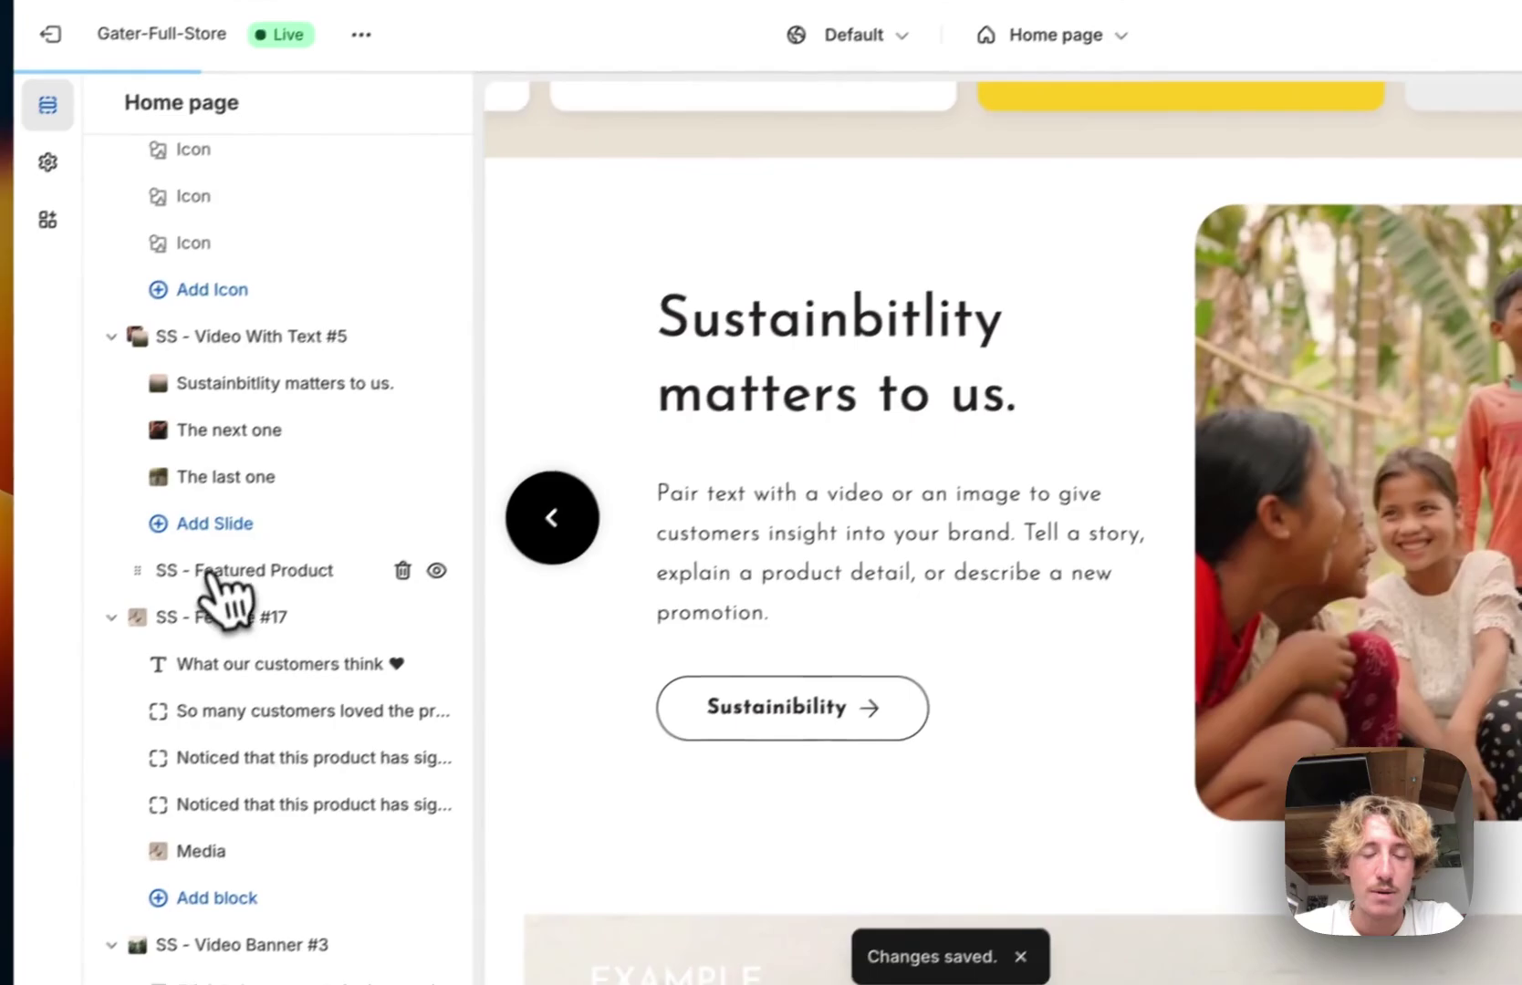
scroll(264, 566, "down", 5)
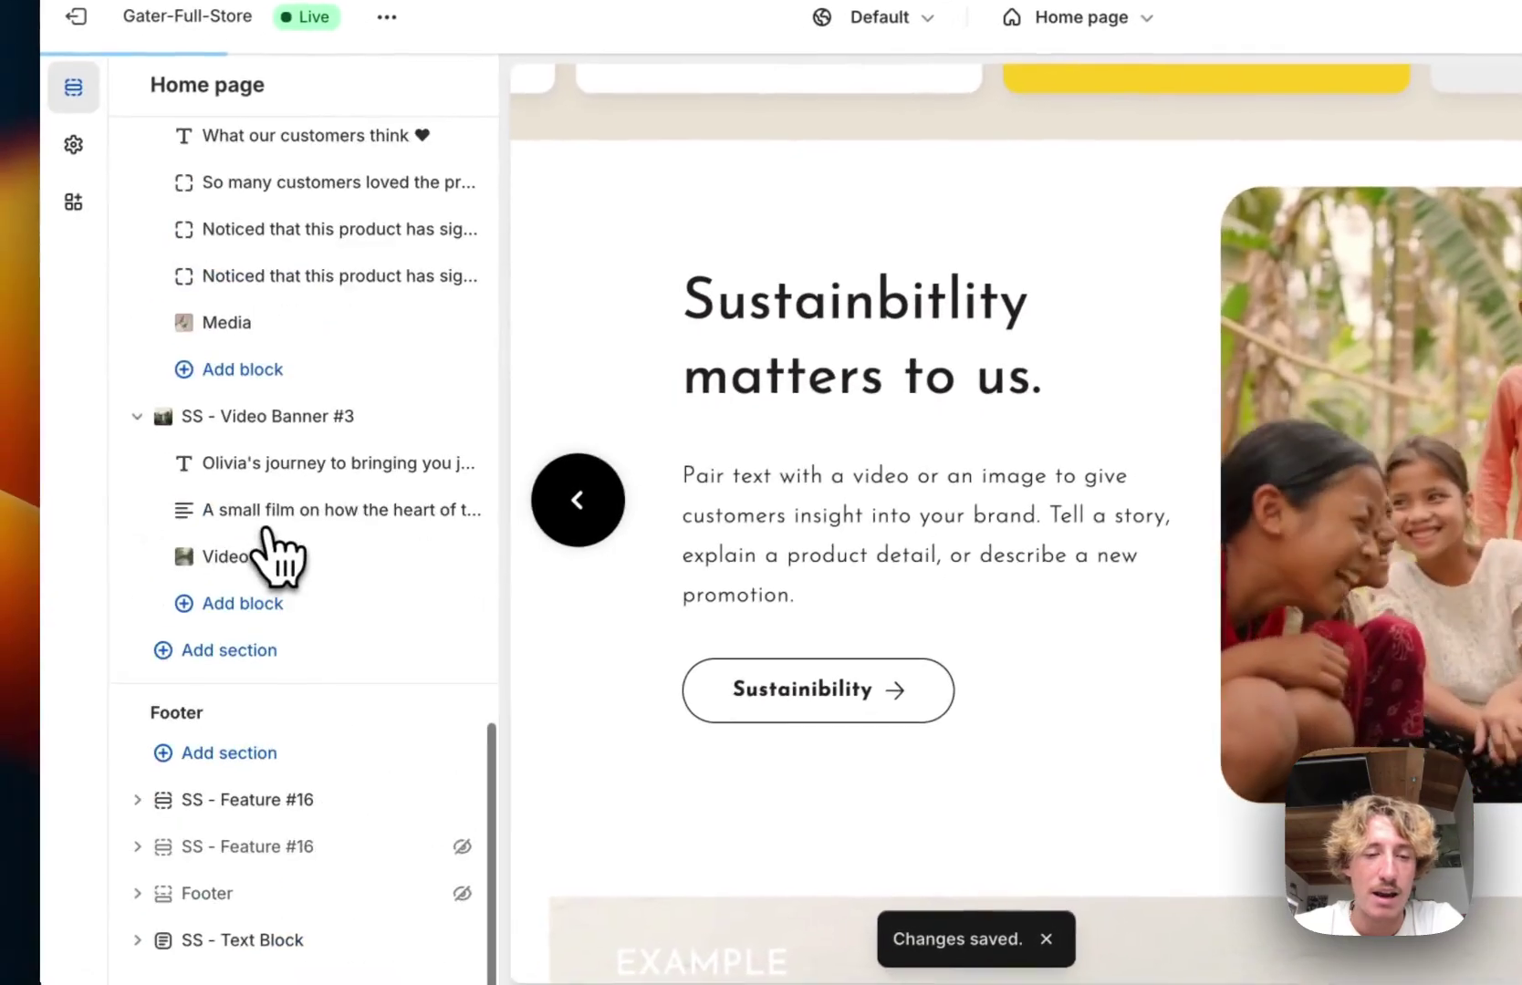
Add a new Comparison Table #6 section below Video Banner #3 and save the theme
left_click(263, 648)
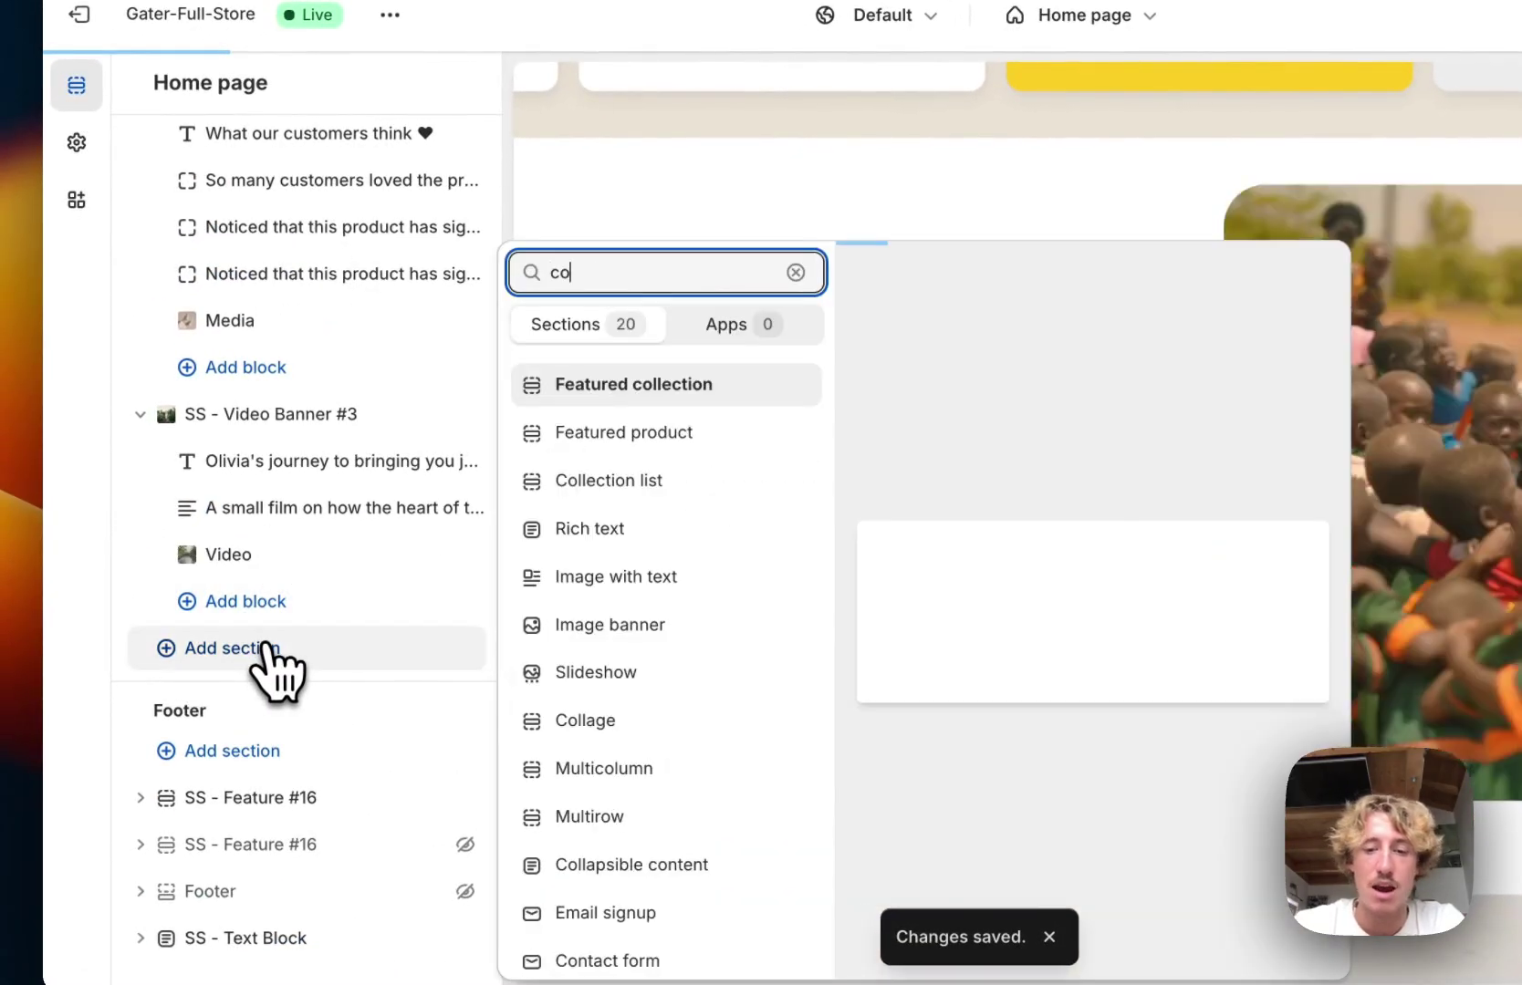
type("compa")
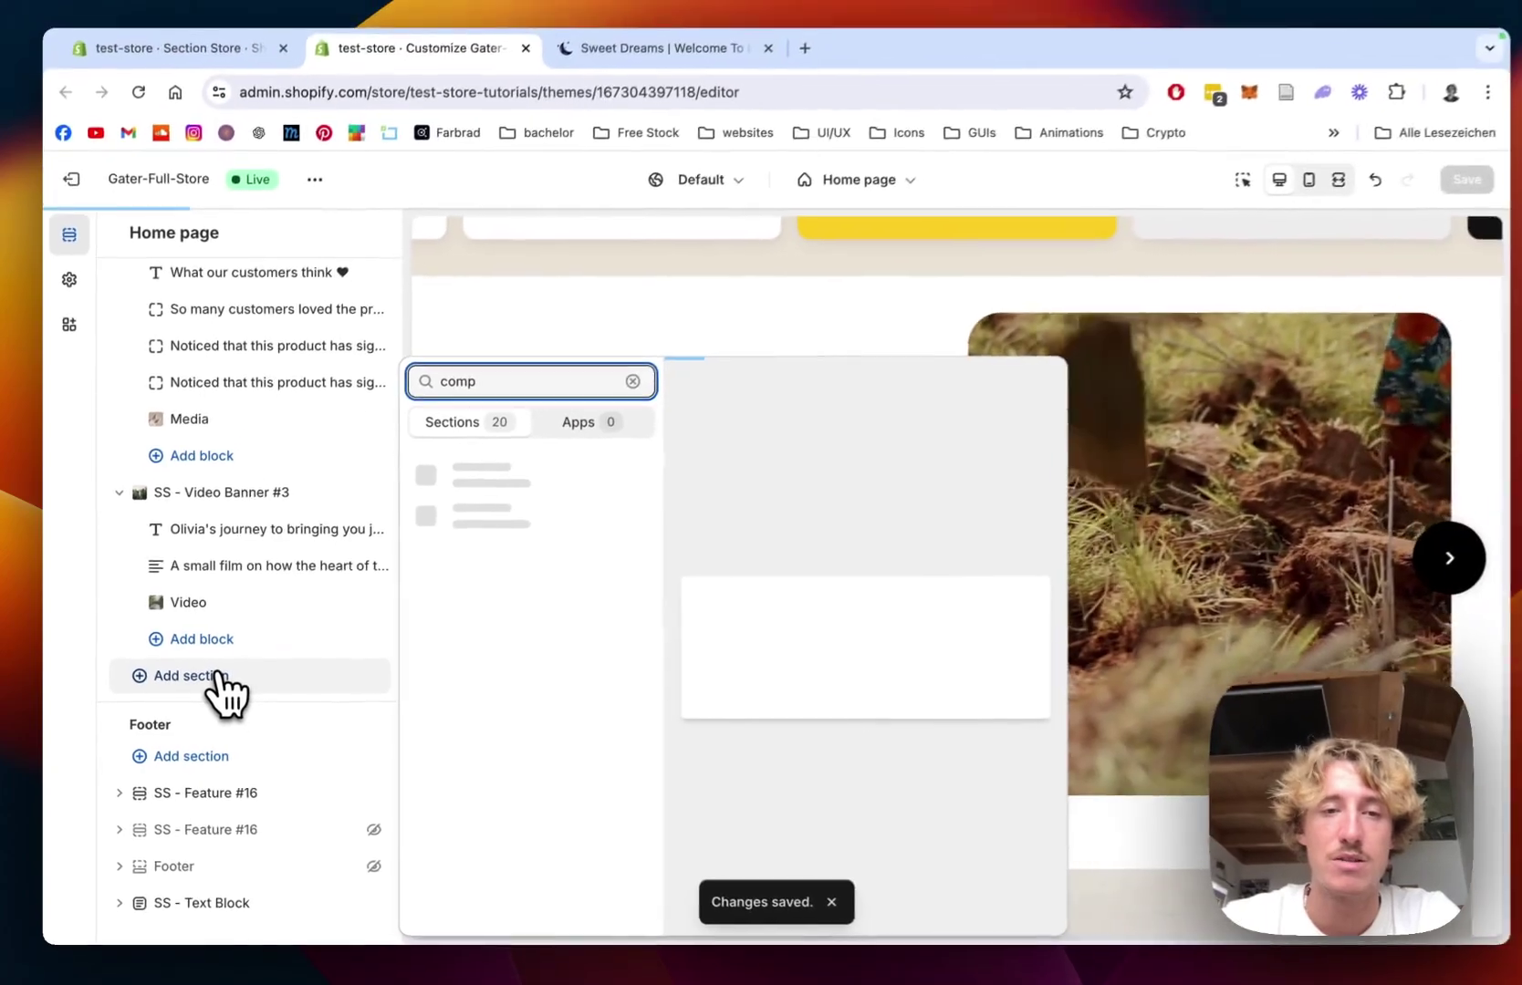
type("r")
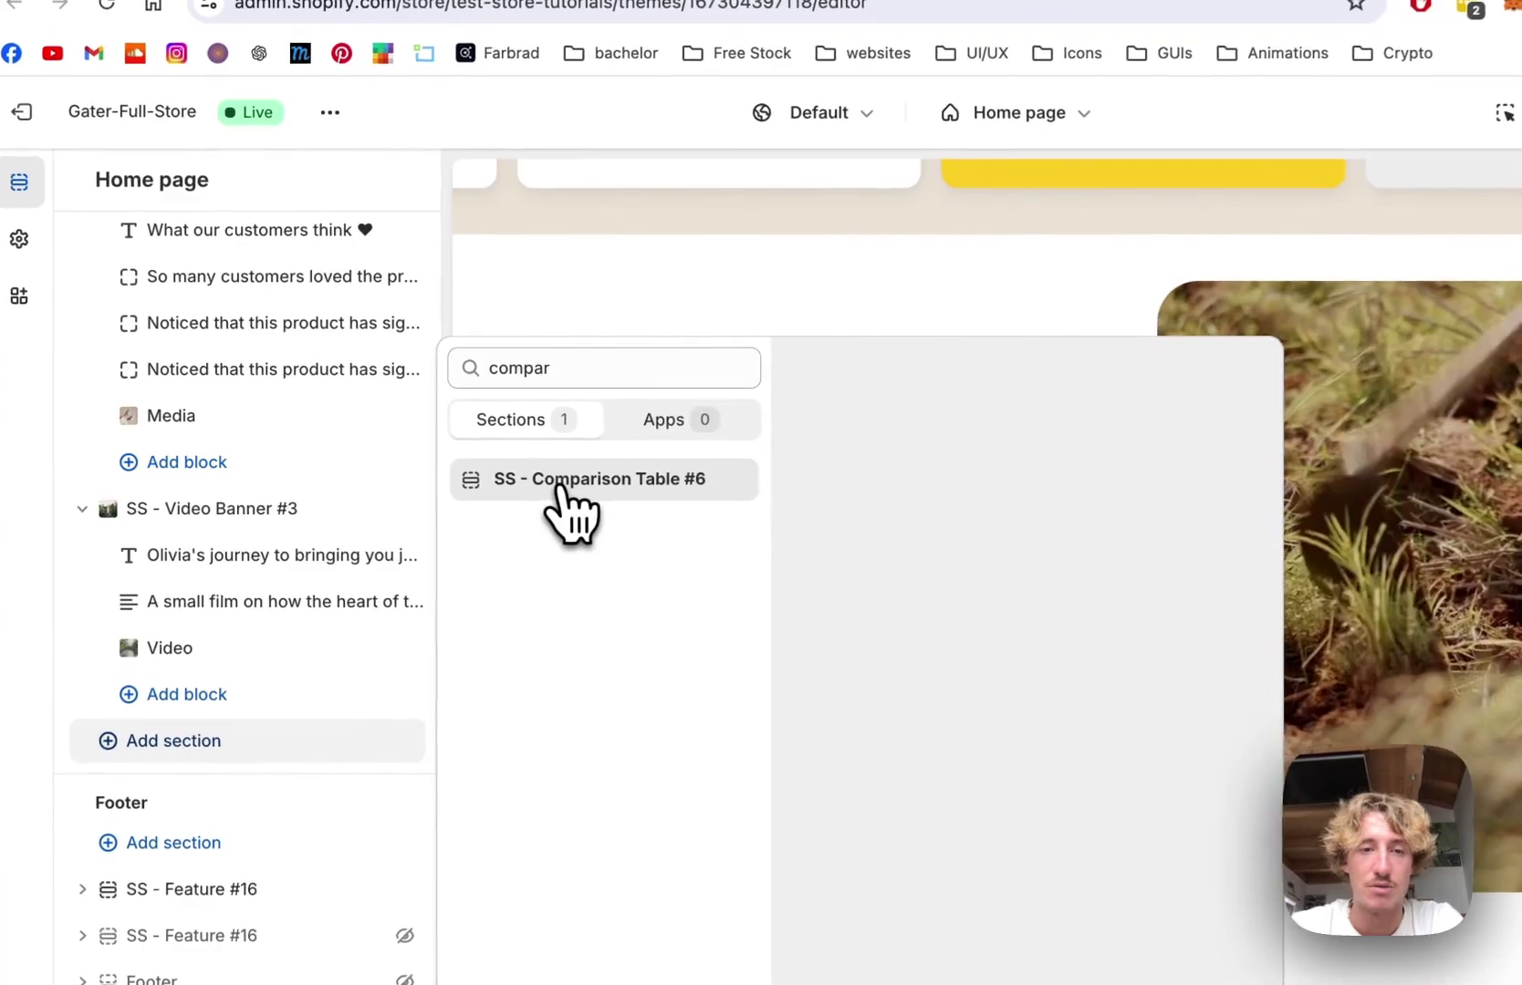
left_click(598, 479)
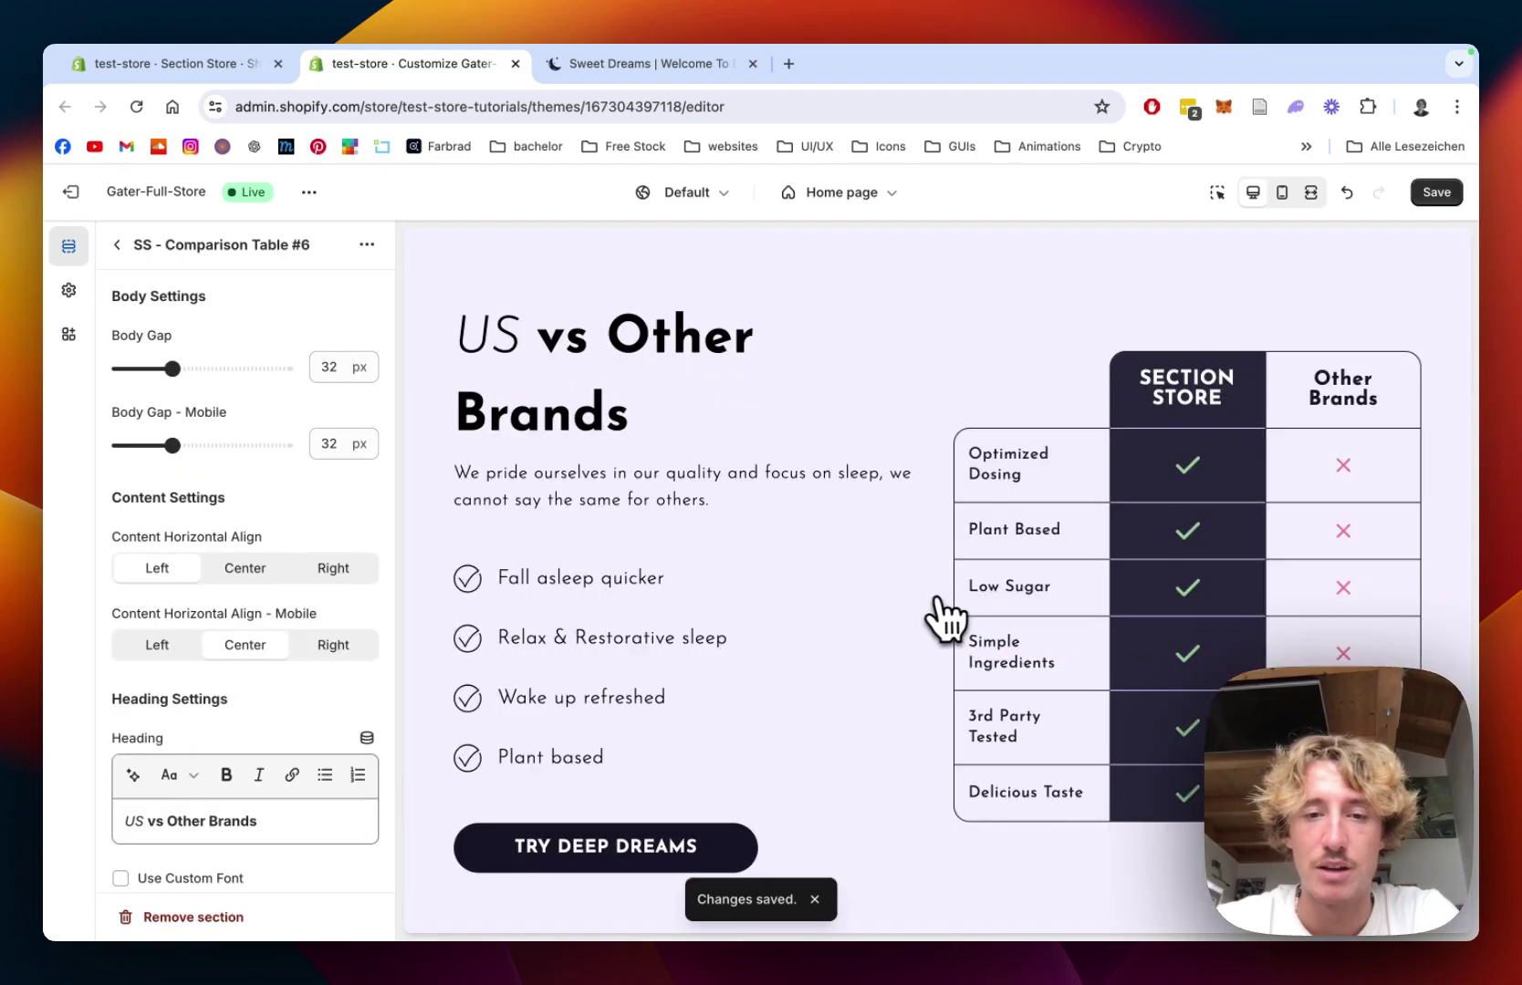
scroll(945, 620, "down", 6)
scroll(945, 621, "up", 6)
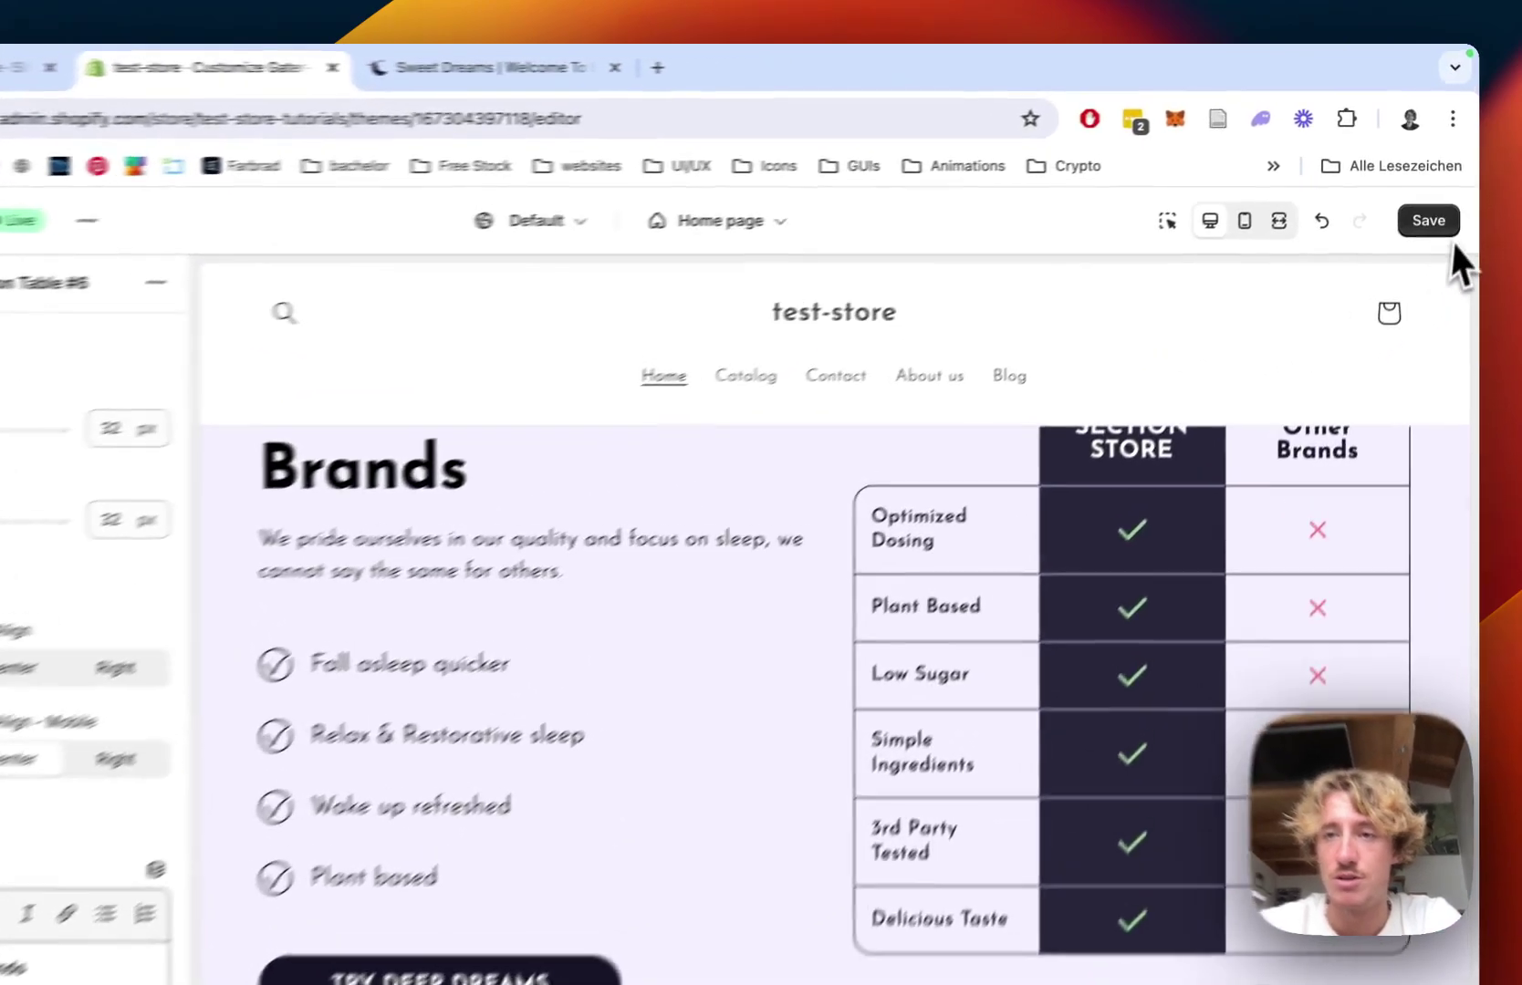
left_click(1437, 191)
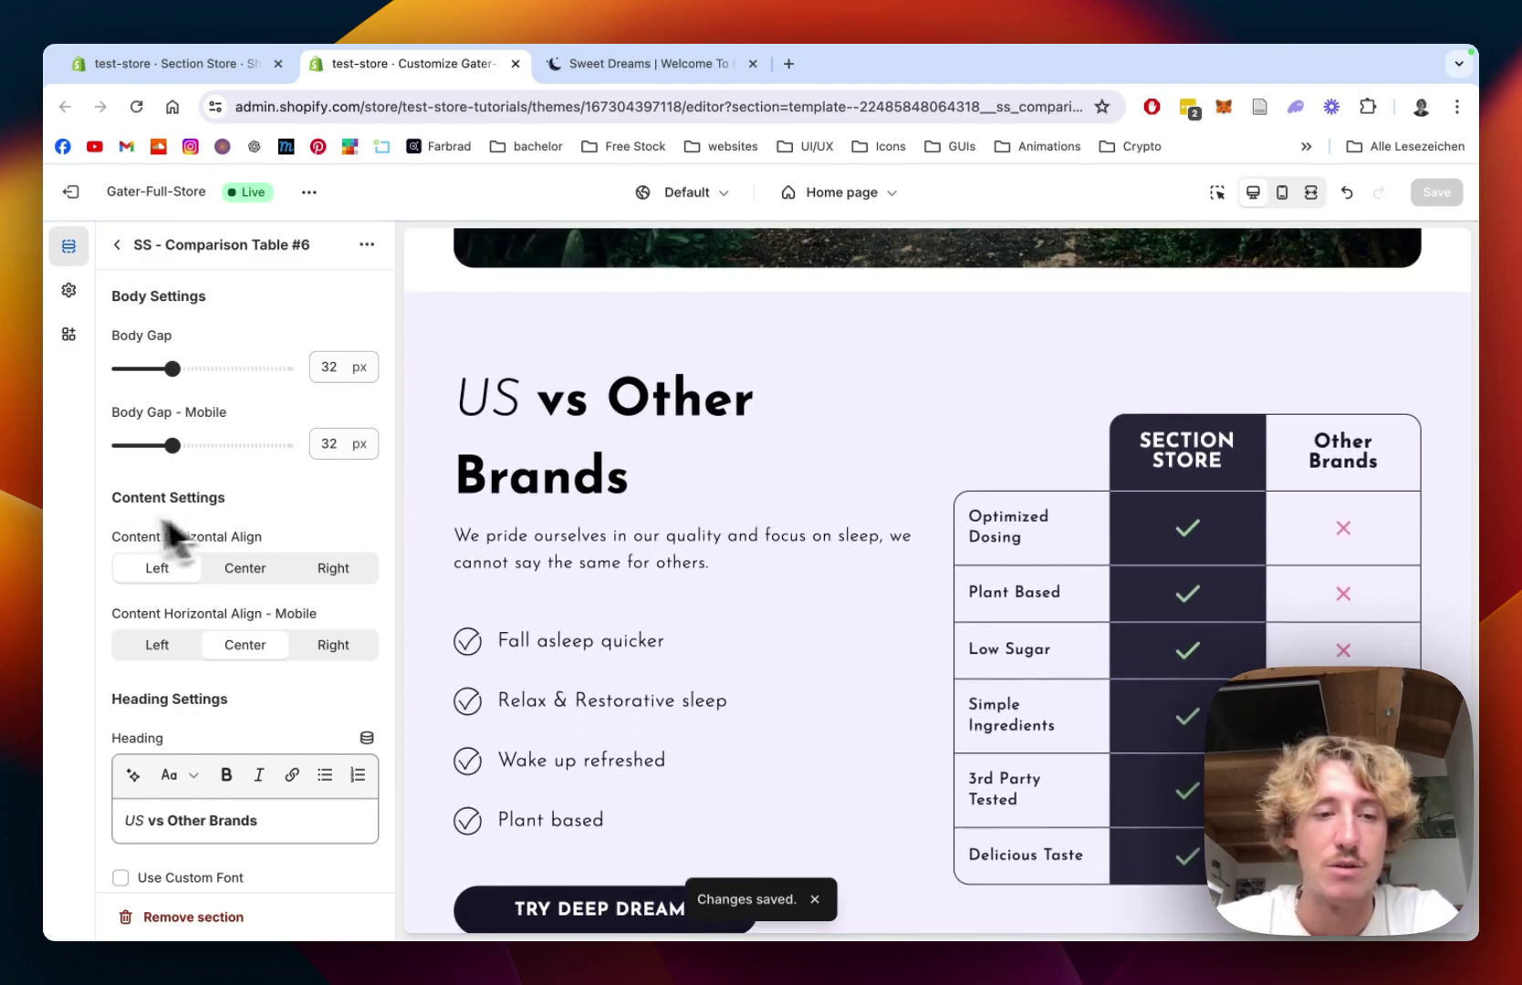
scroll(275, 520, "down", 1)
Change the heading 'US' to 'OUR BRAND' and shrink the heading size from 52 to 42 px
left_click(141, 793)
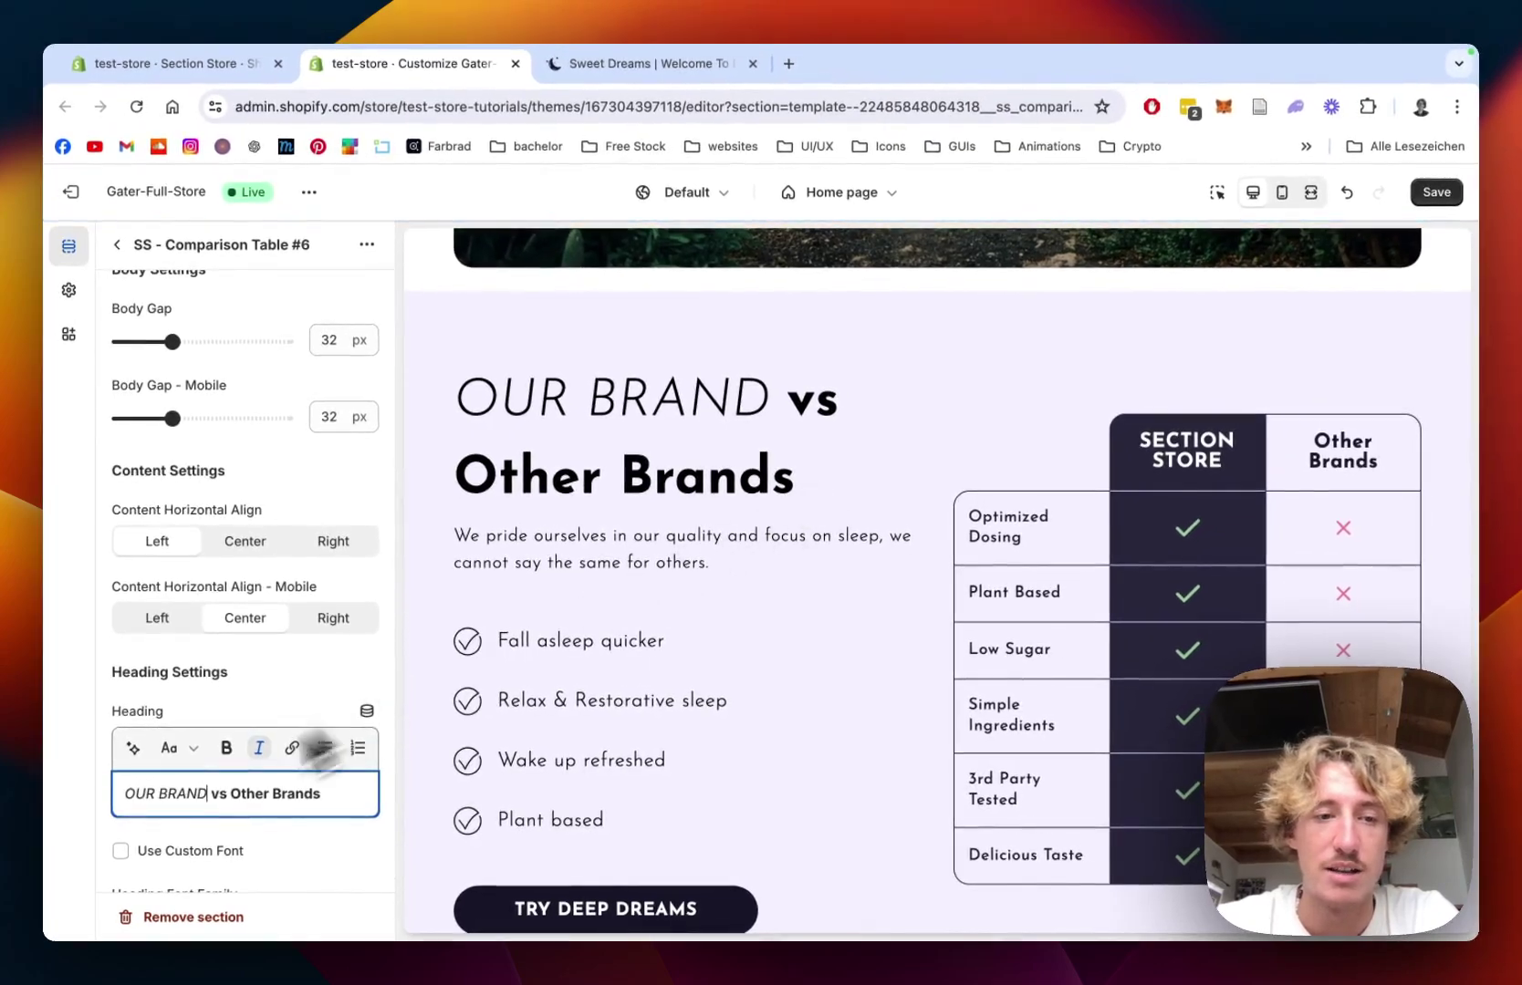
scroll(274, 755, "down", 2)
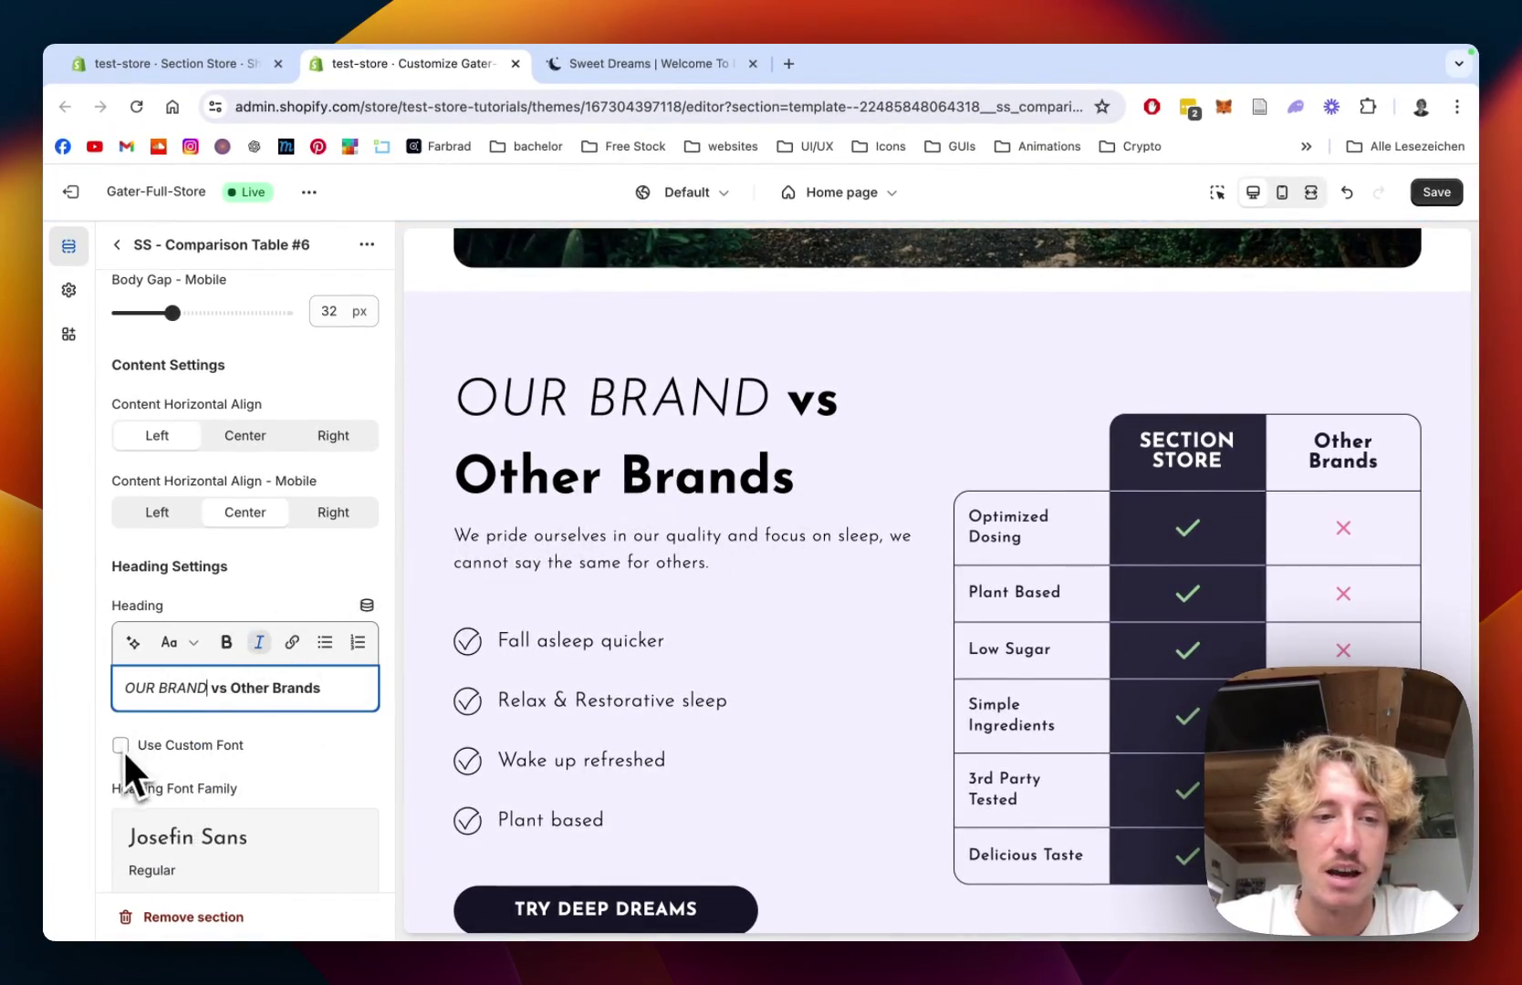
scroll(228, 638, "down", 2)
scroll(265, 684, "down", 2)
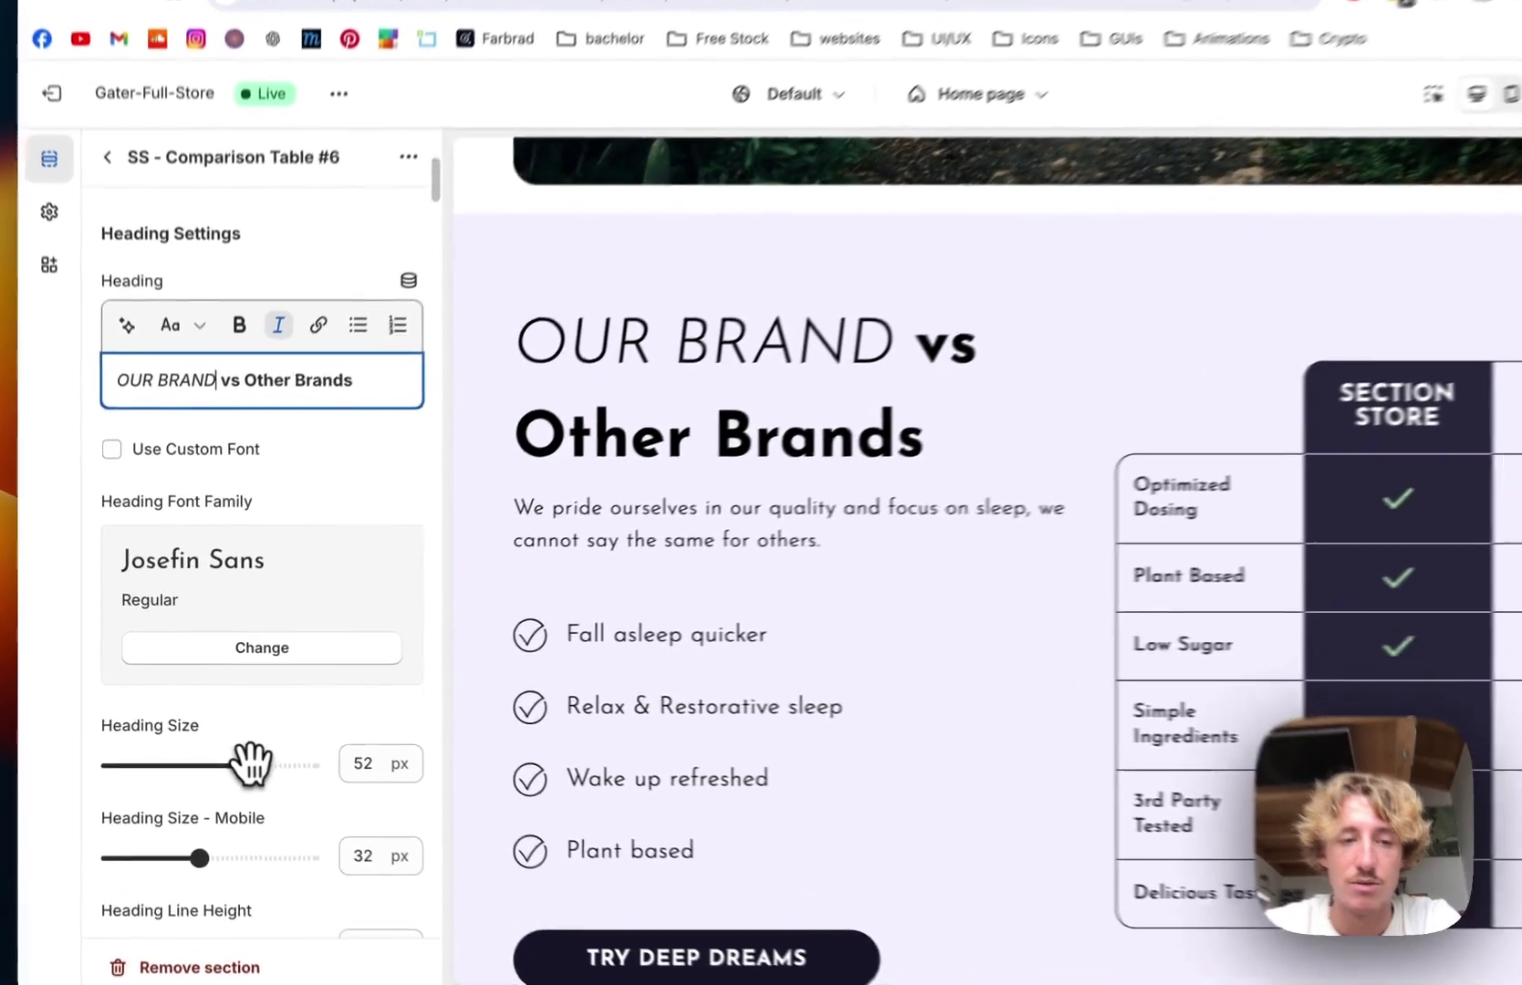
left_click_drag(239, 749, 216, 751)
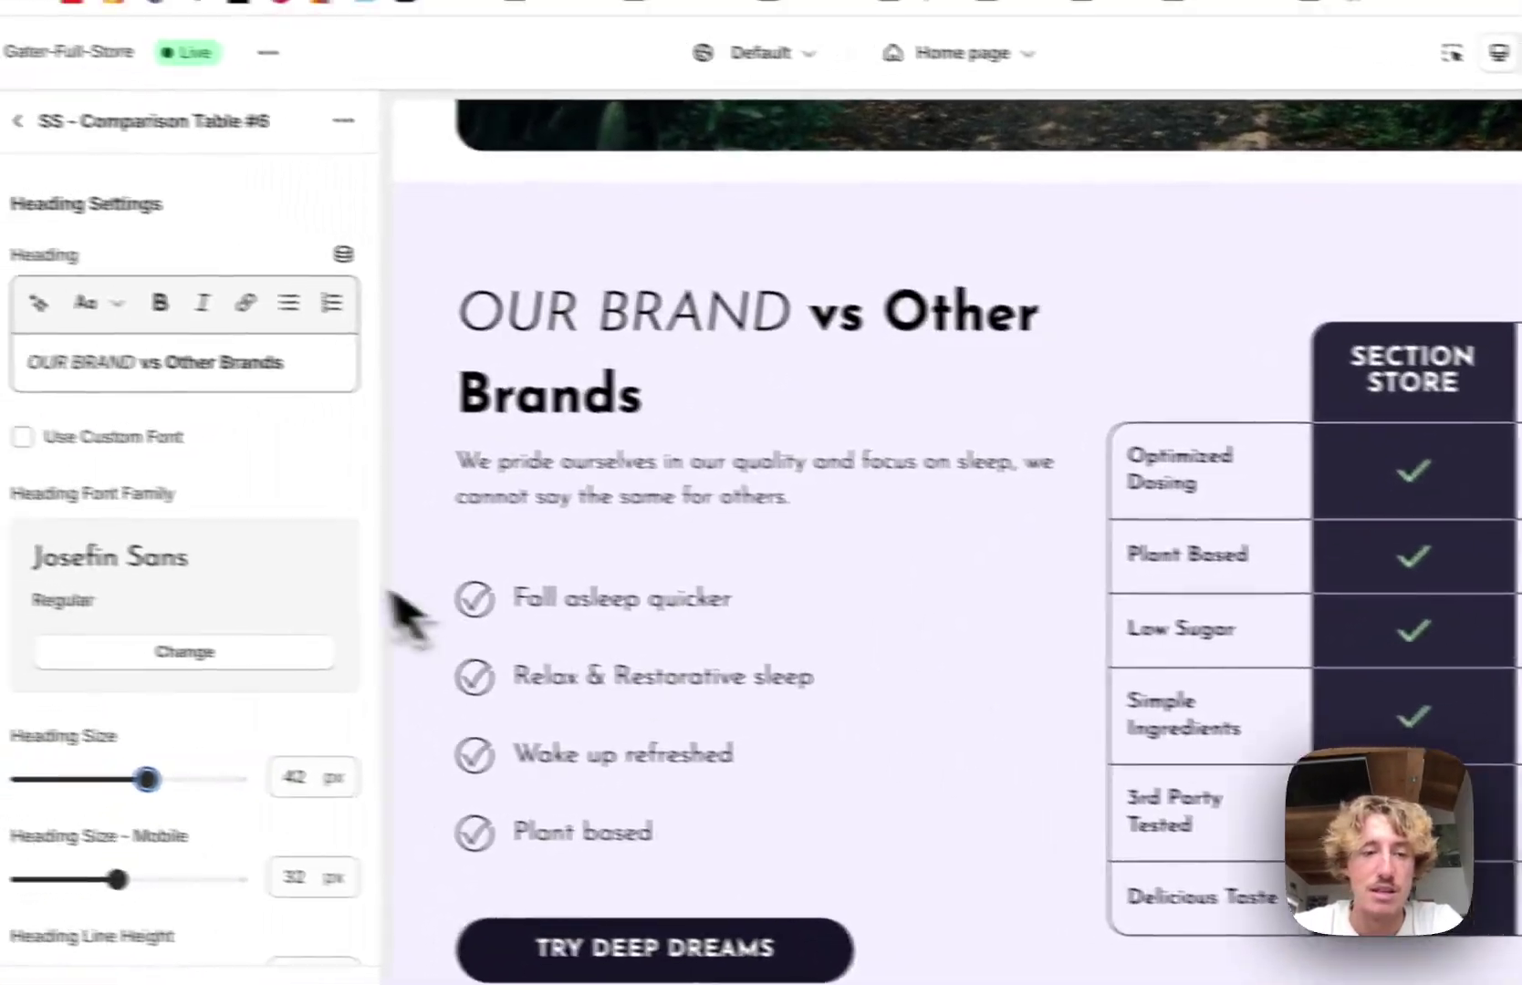
scroll(319, 577, "down", 5)
scroll(315, 616, "down", 4)
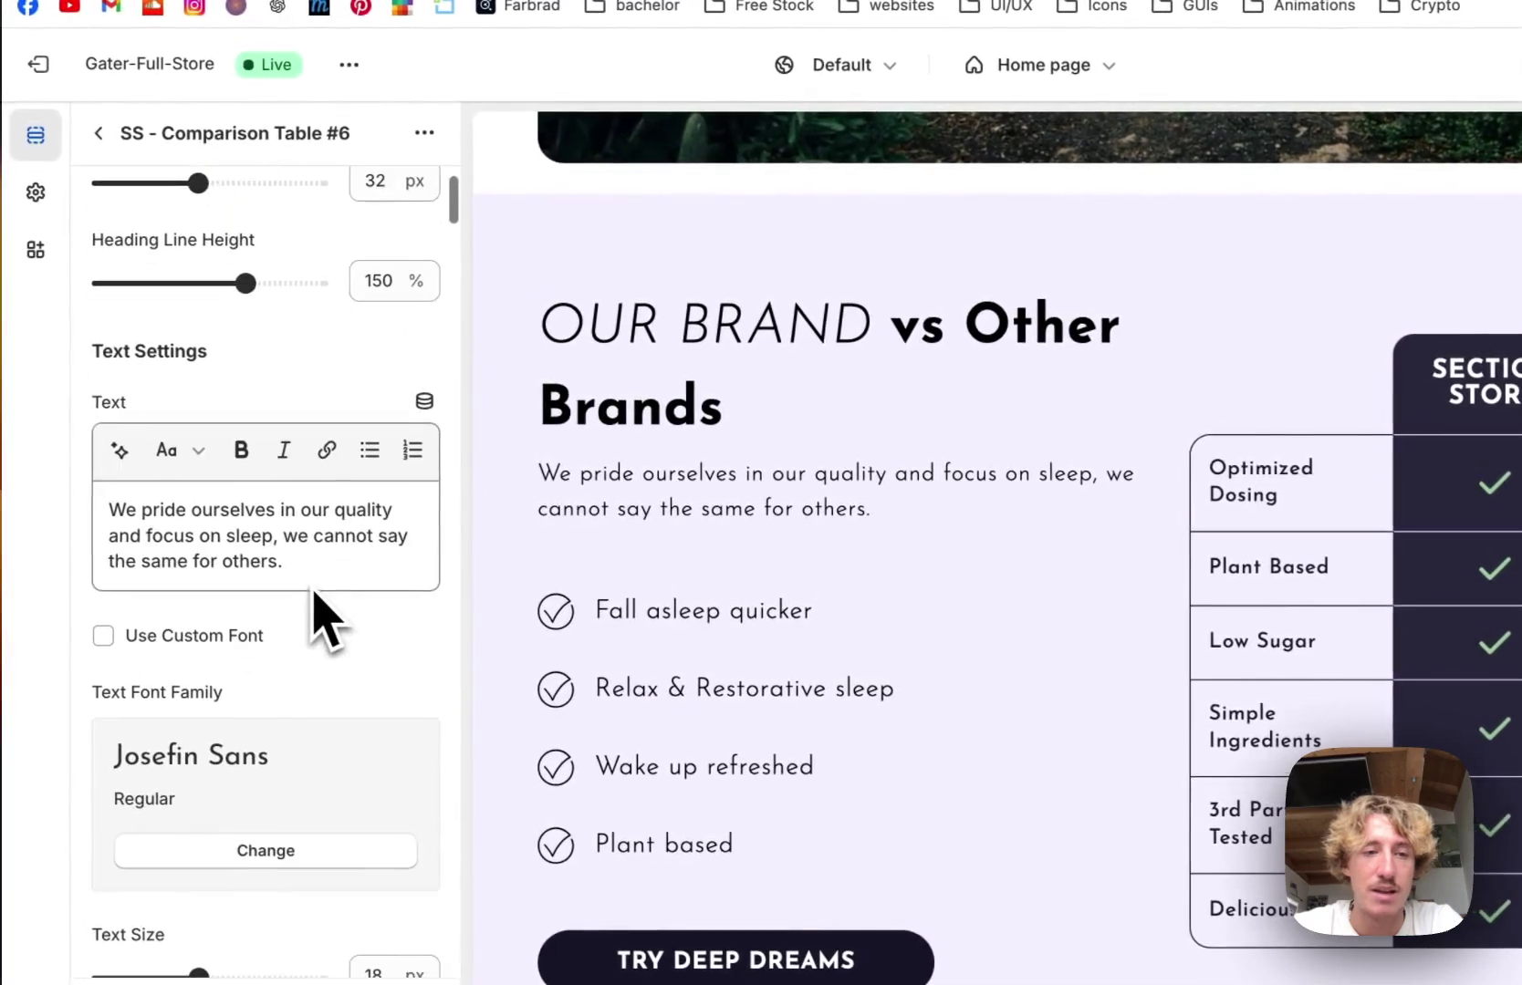
scroll(291, 516, "down", 14)
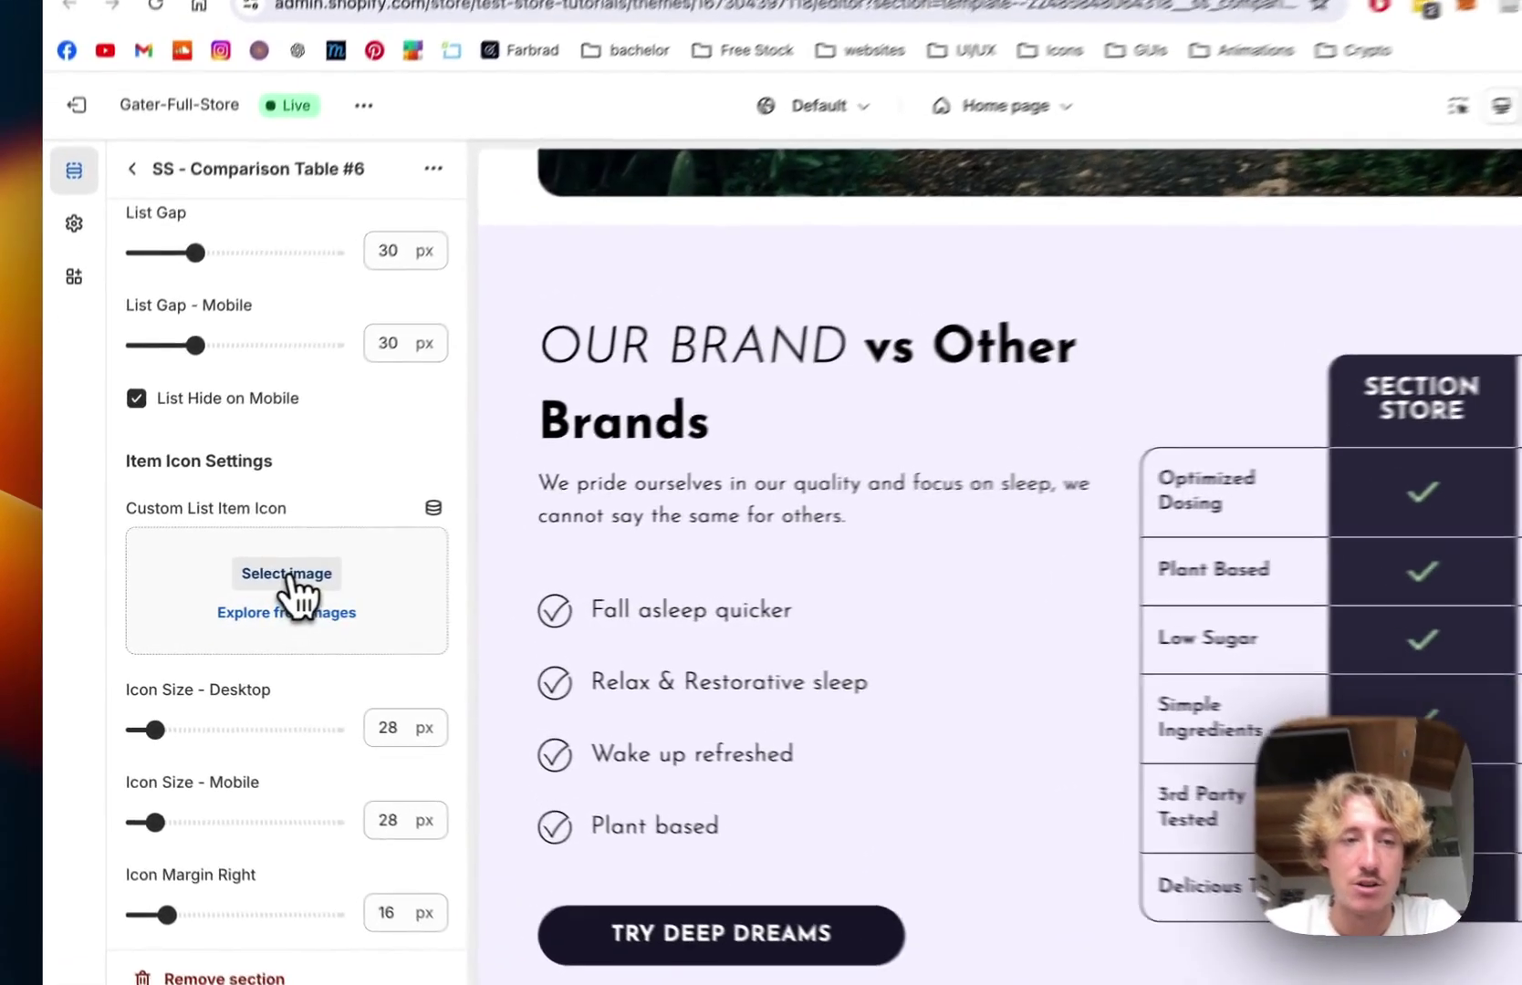
left_click(247, 582)
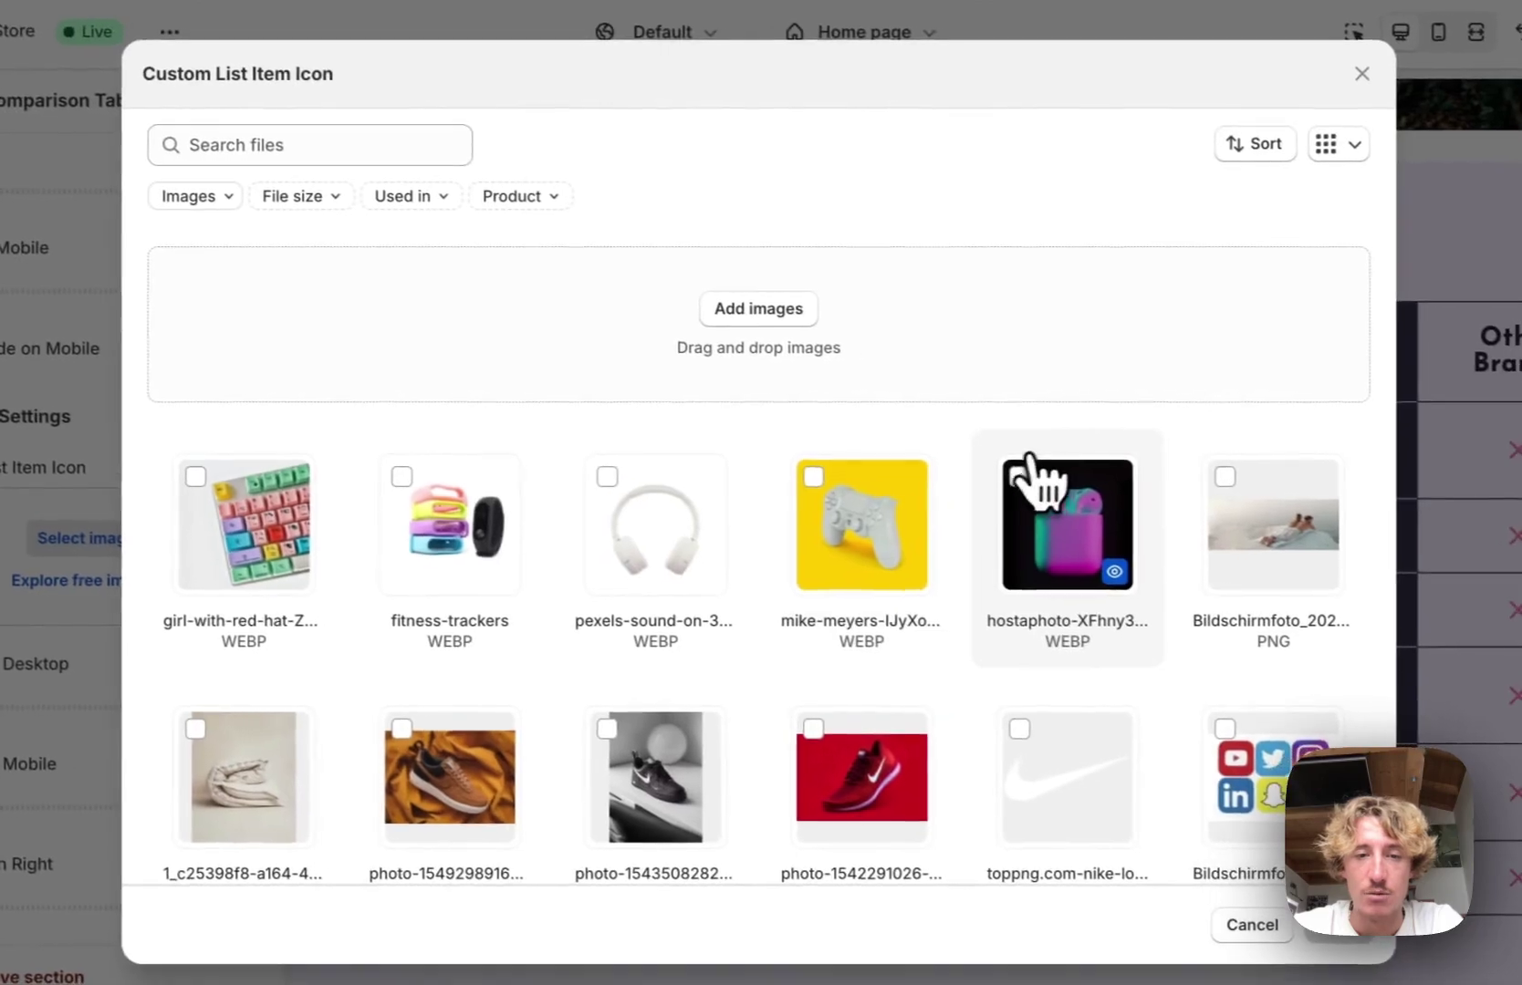
scroll(435, 584, "down", 1)
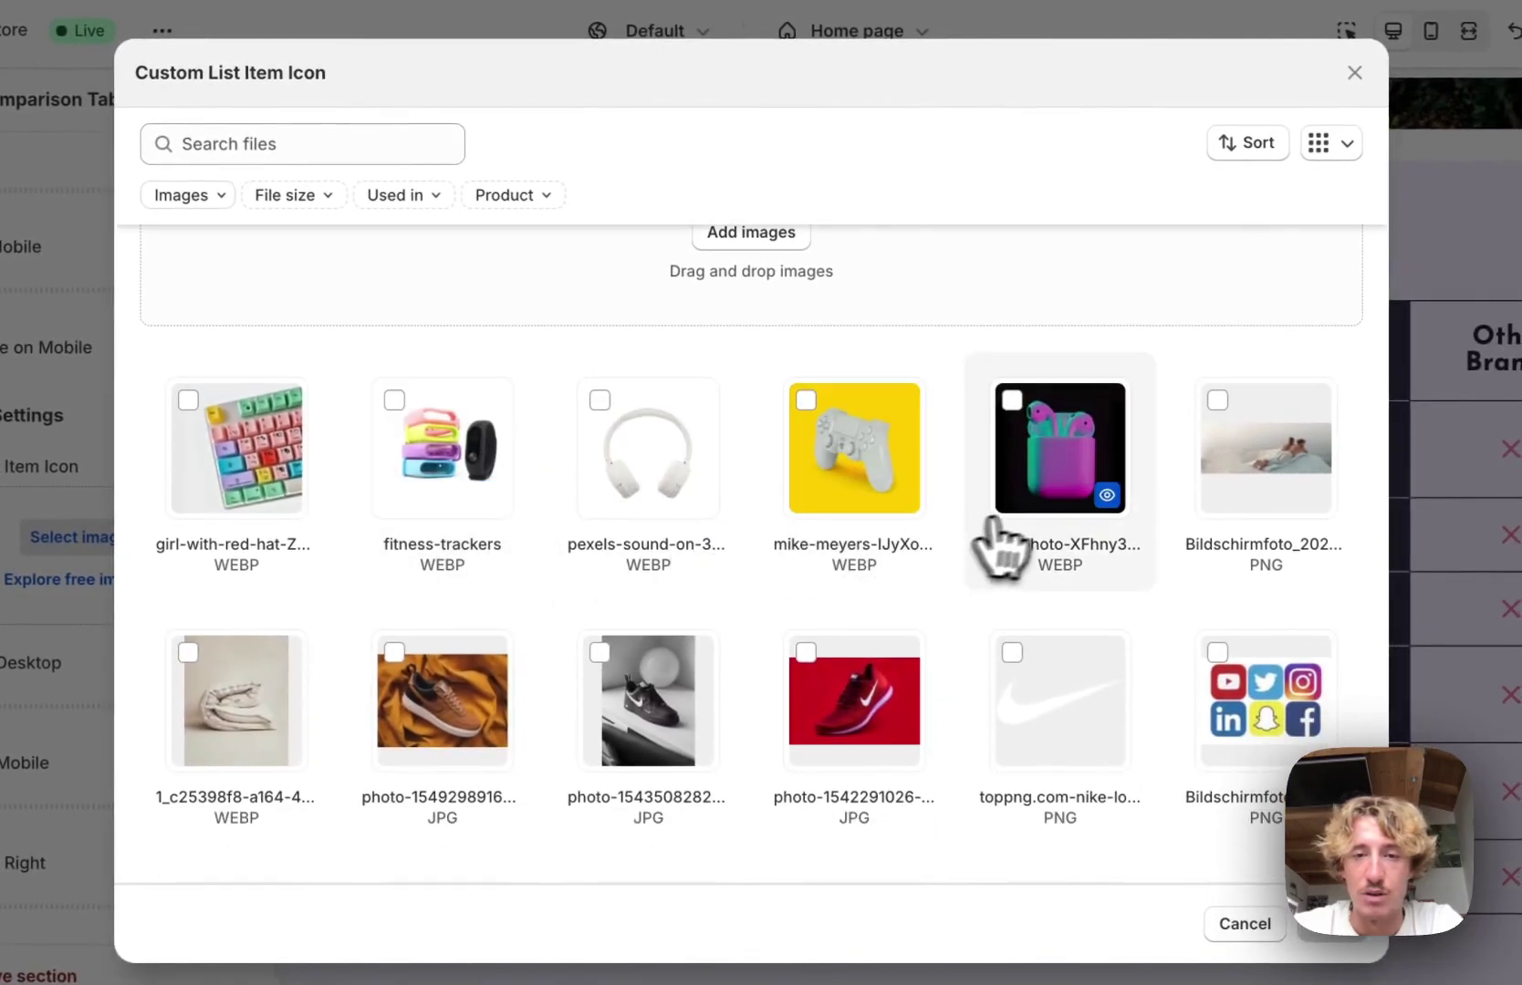
left_click(840, 436)
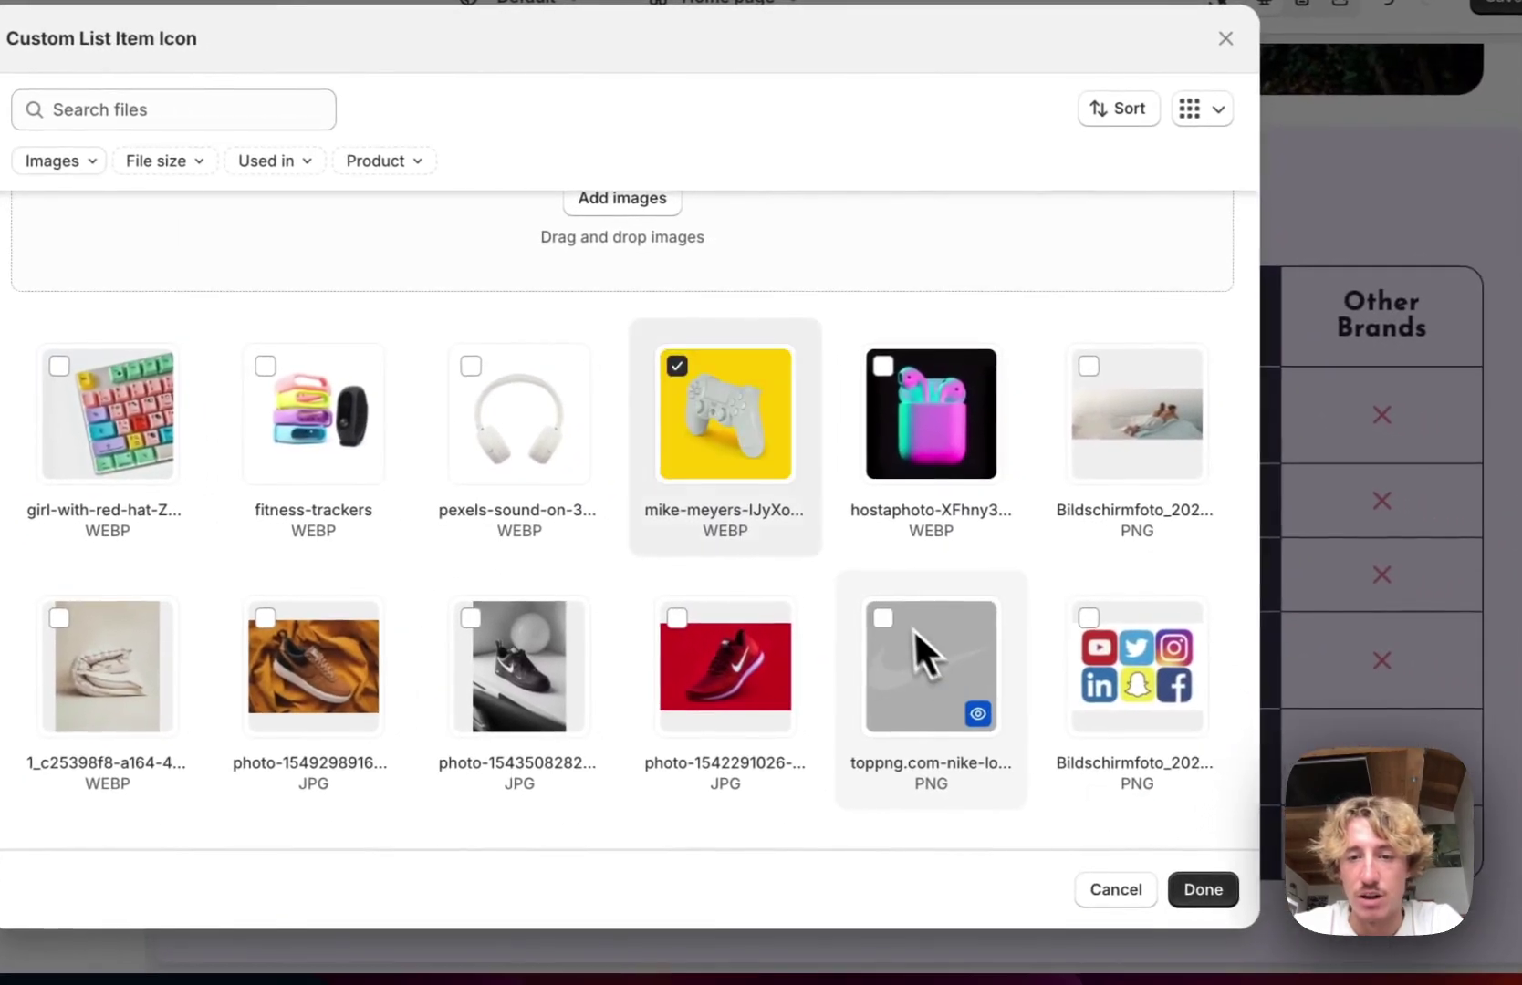
left_click(913, 638)
left_click(1201, 892)
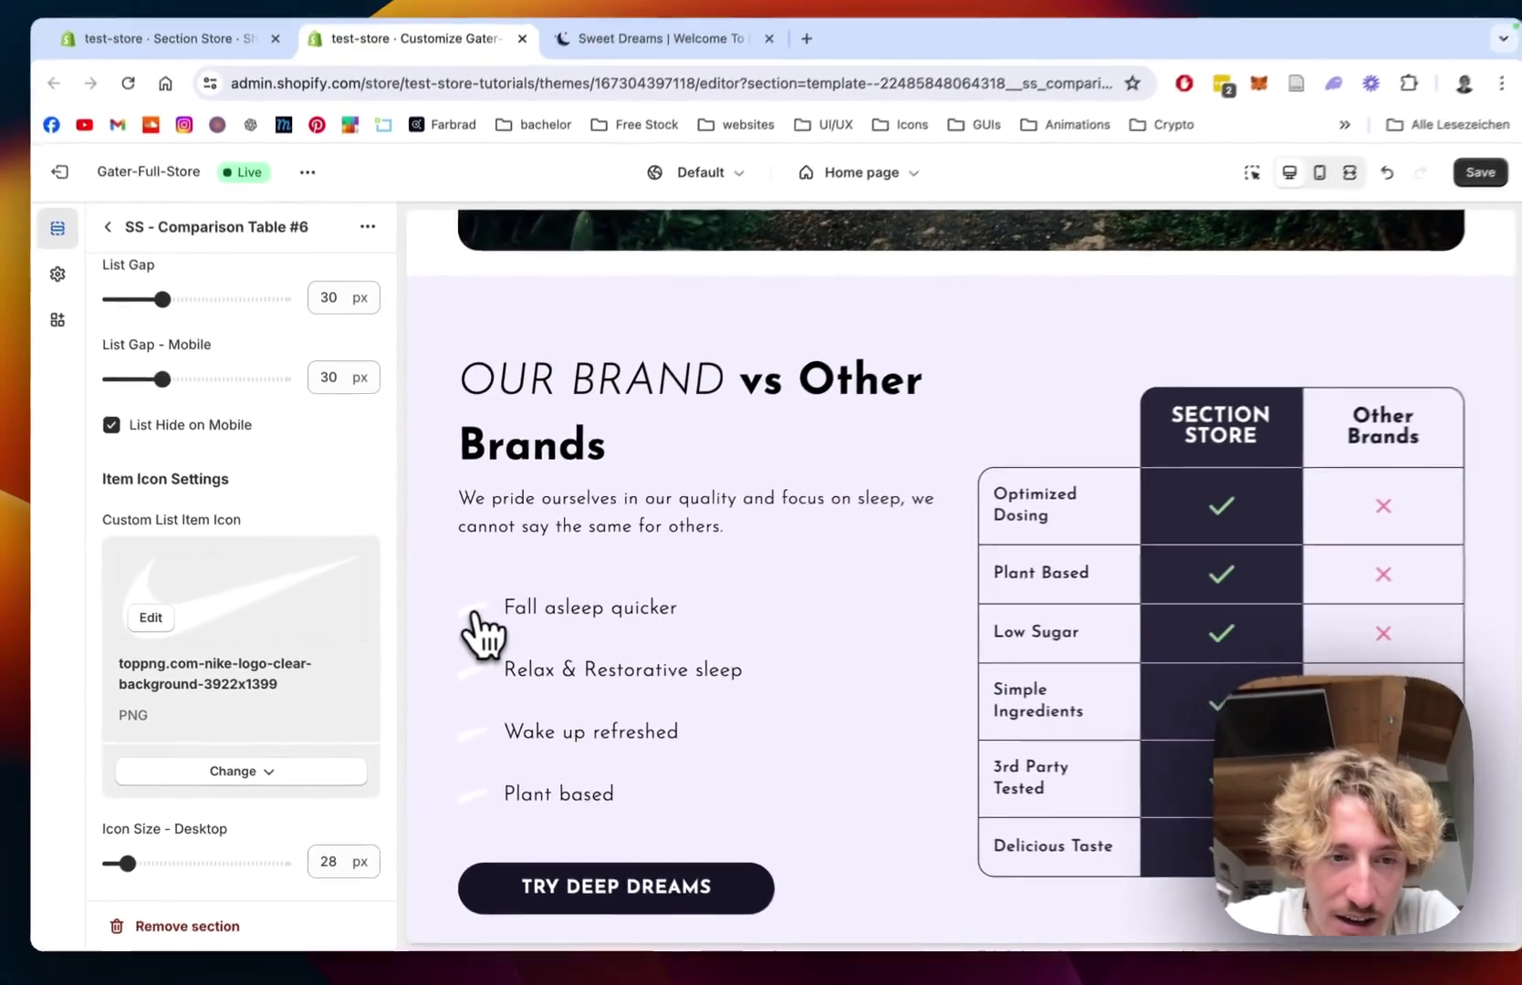
scroll(173, 558, "down", 2)
scroll(173, 558, "up", 1)
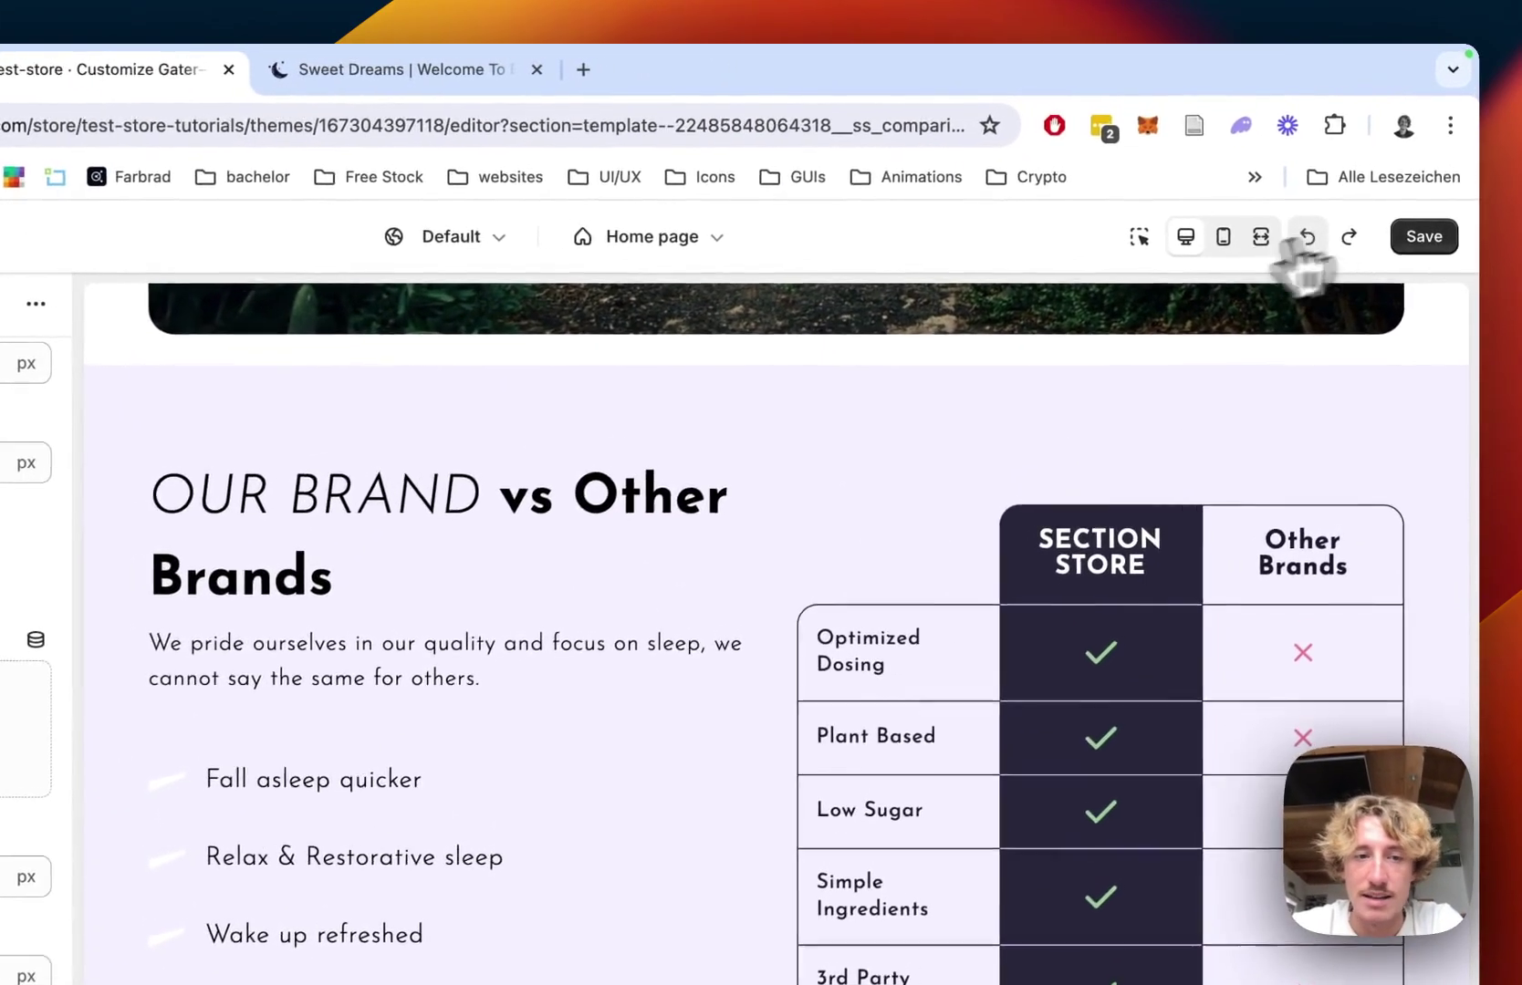
left_click(1346, 192)
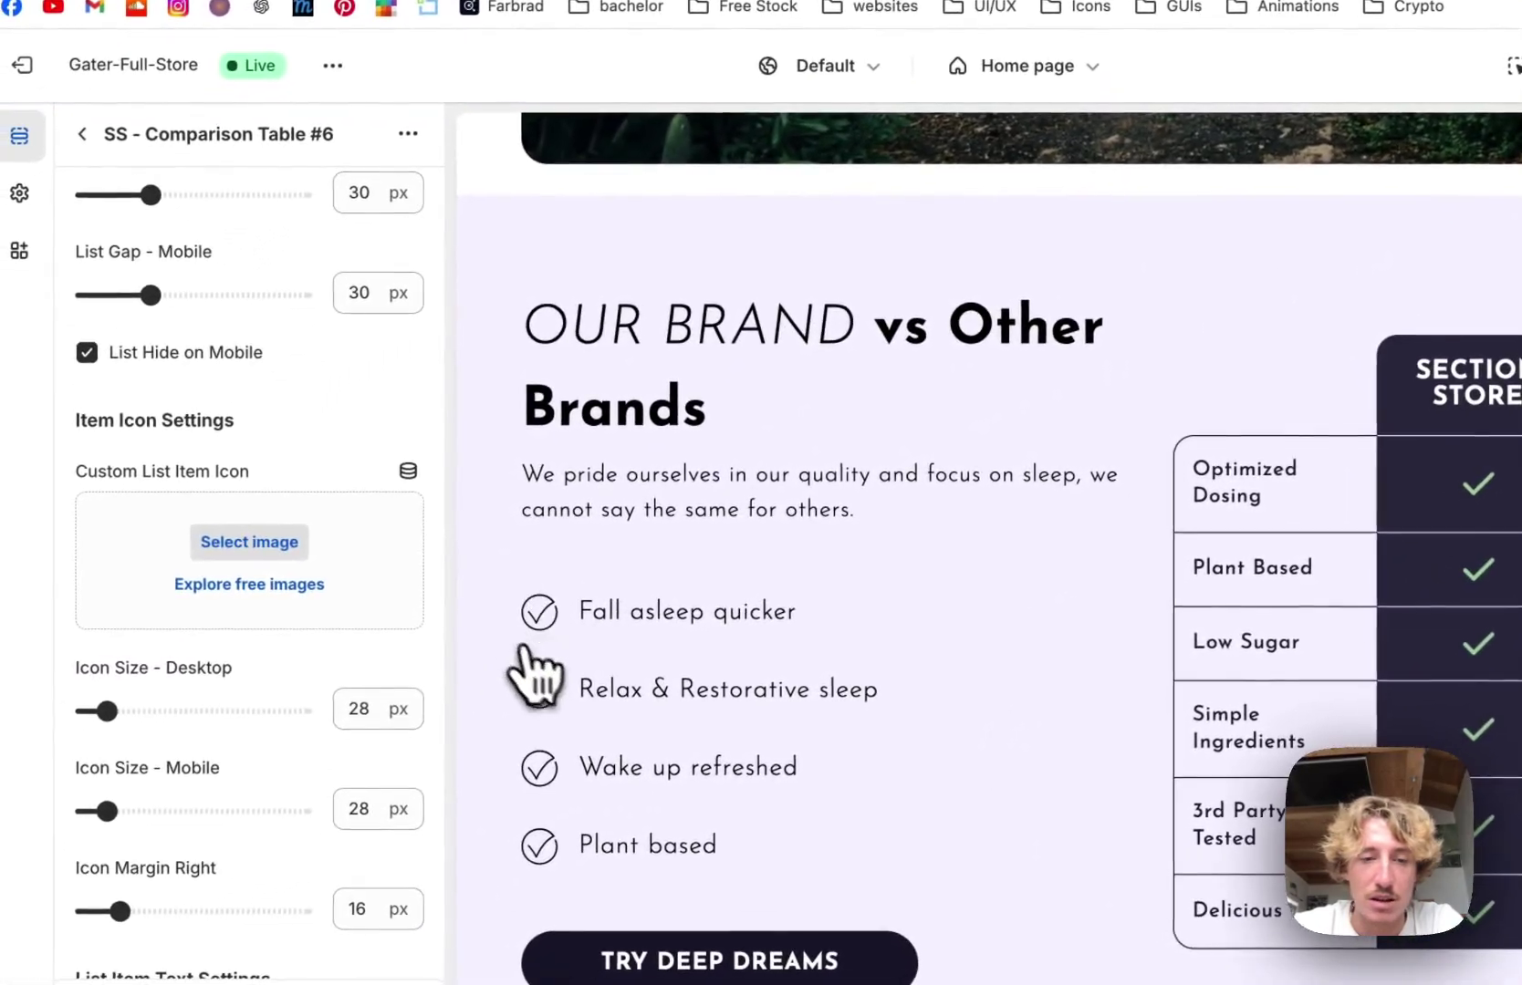
scroll(393, 548, "down", 5)
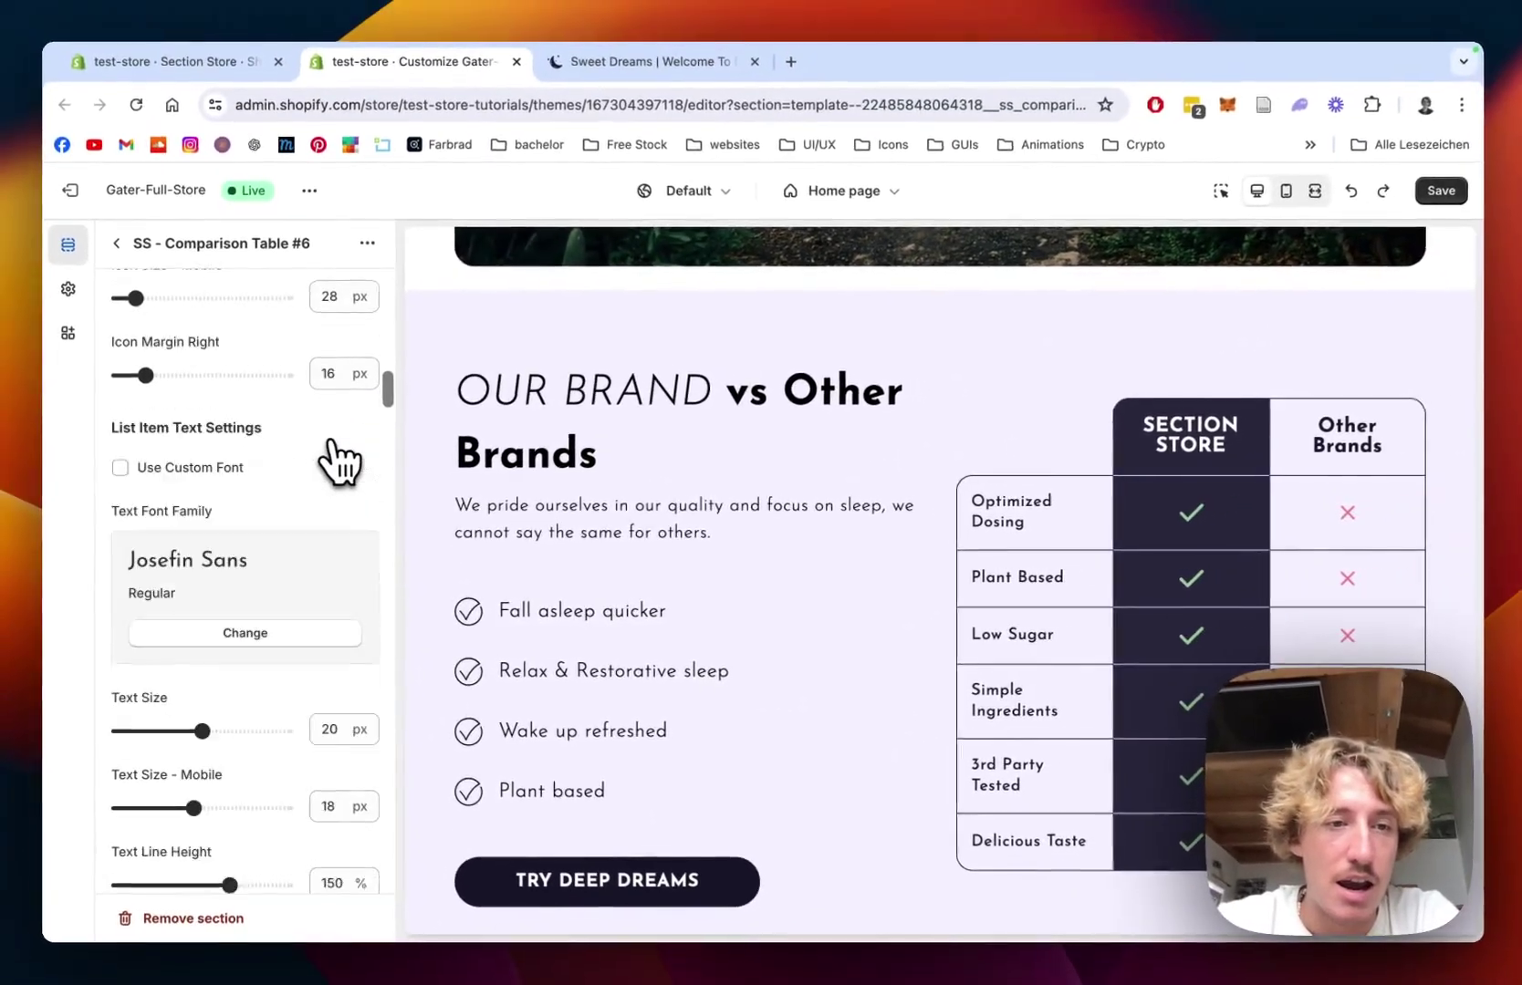
scroll(340, 463, "down", 1)
scroll(339, 463, "down", 4)
scroll(339, 470, "down", 4)
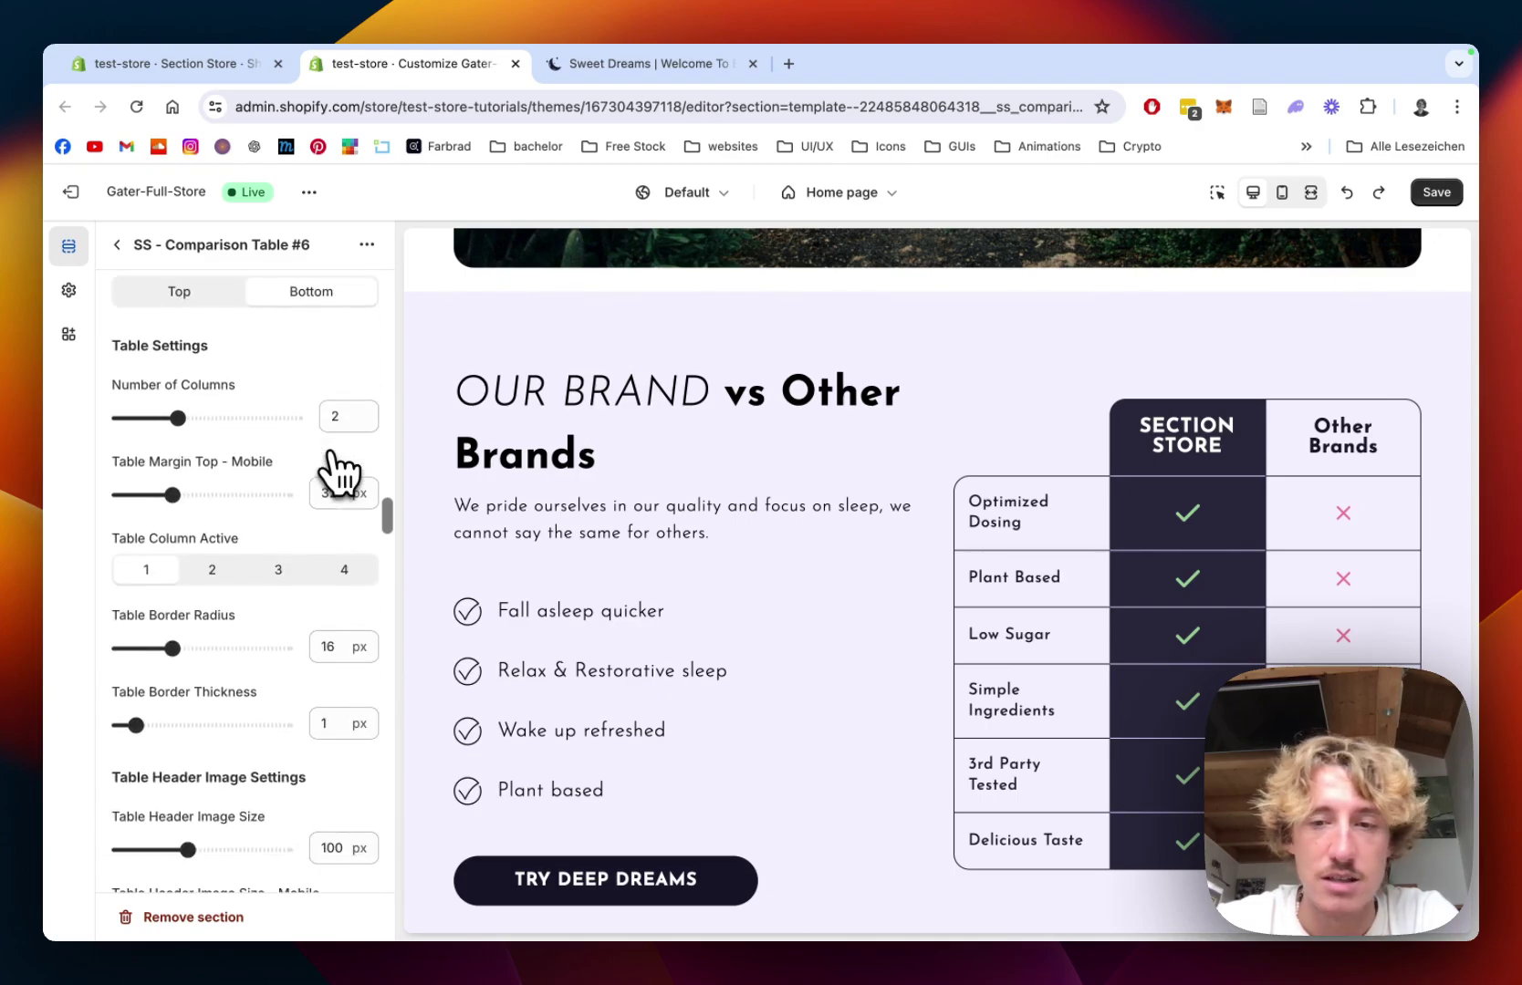
left_click(212, 569)
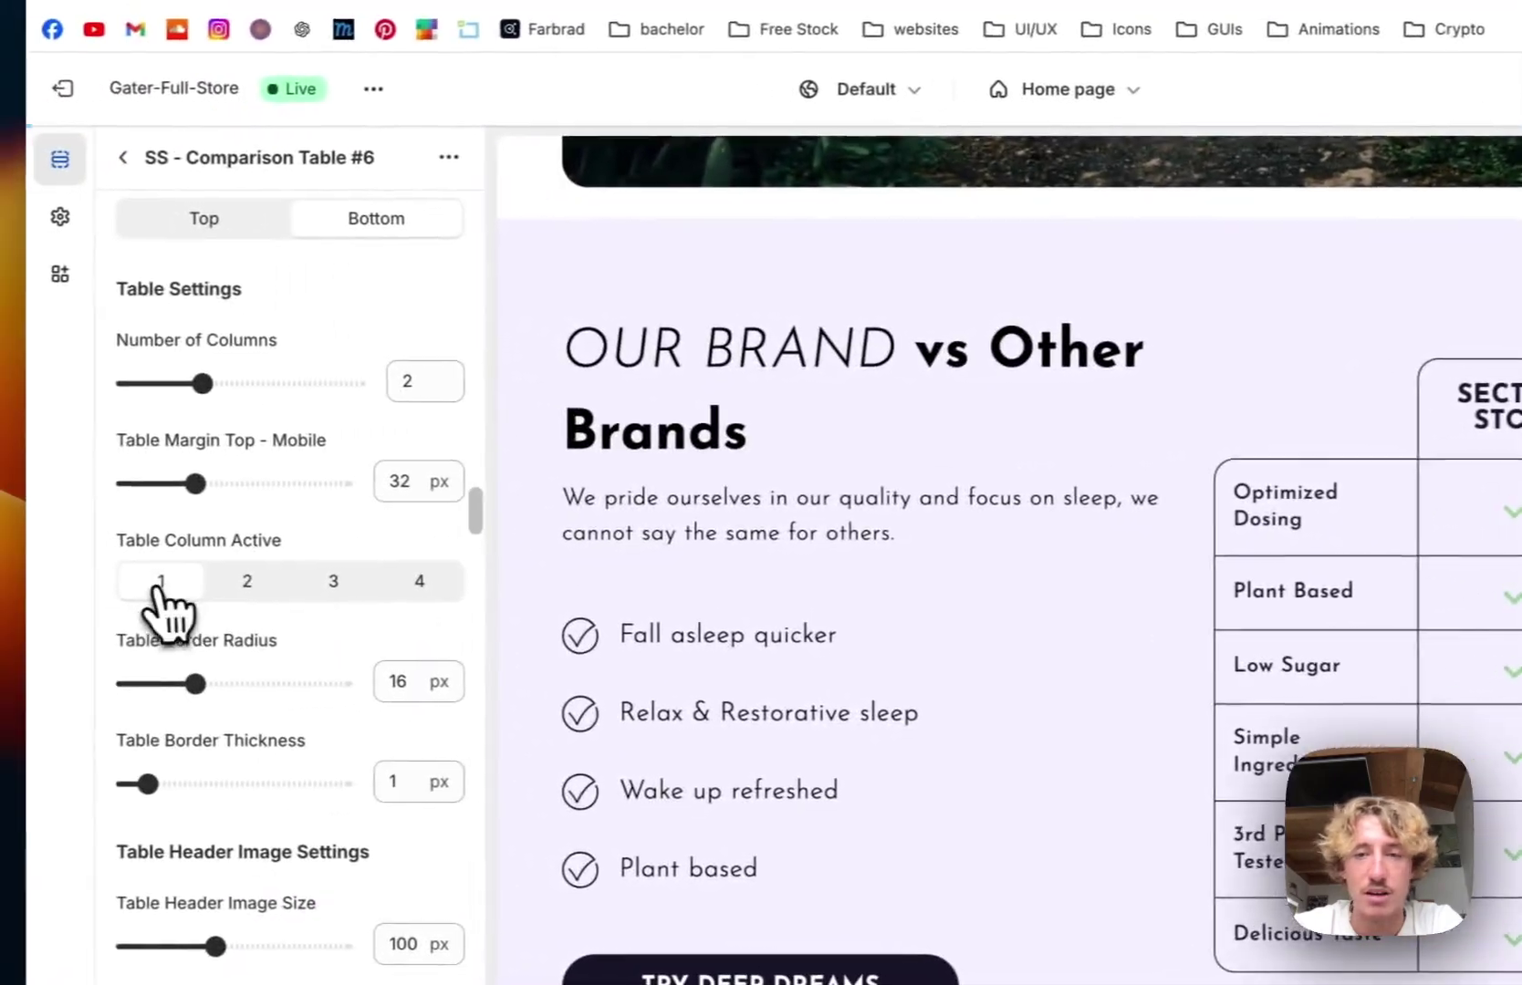
left_click(176, 558)
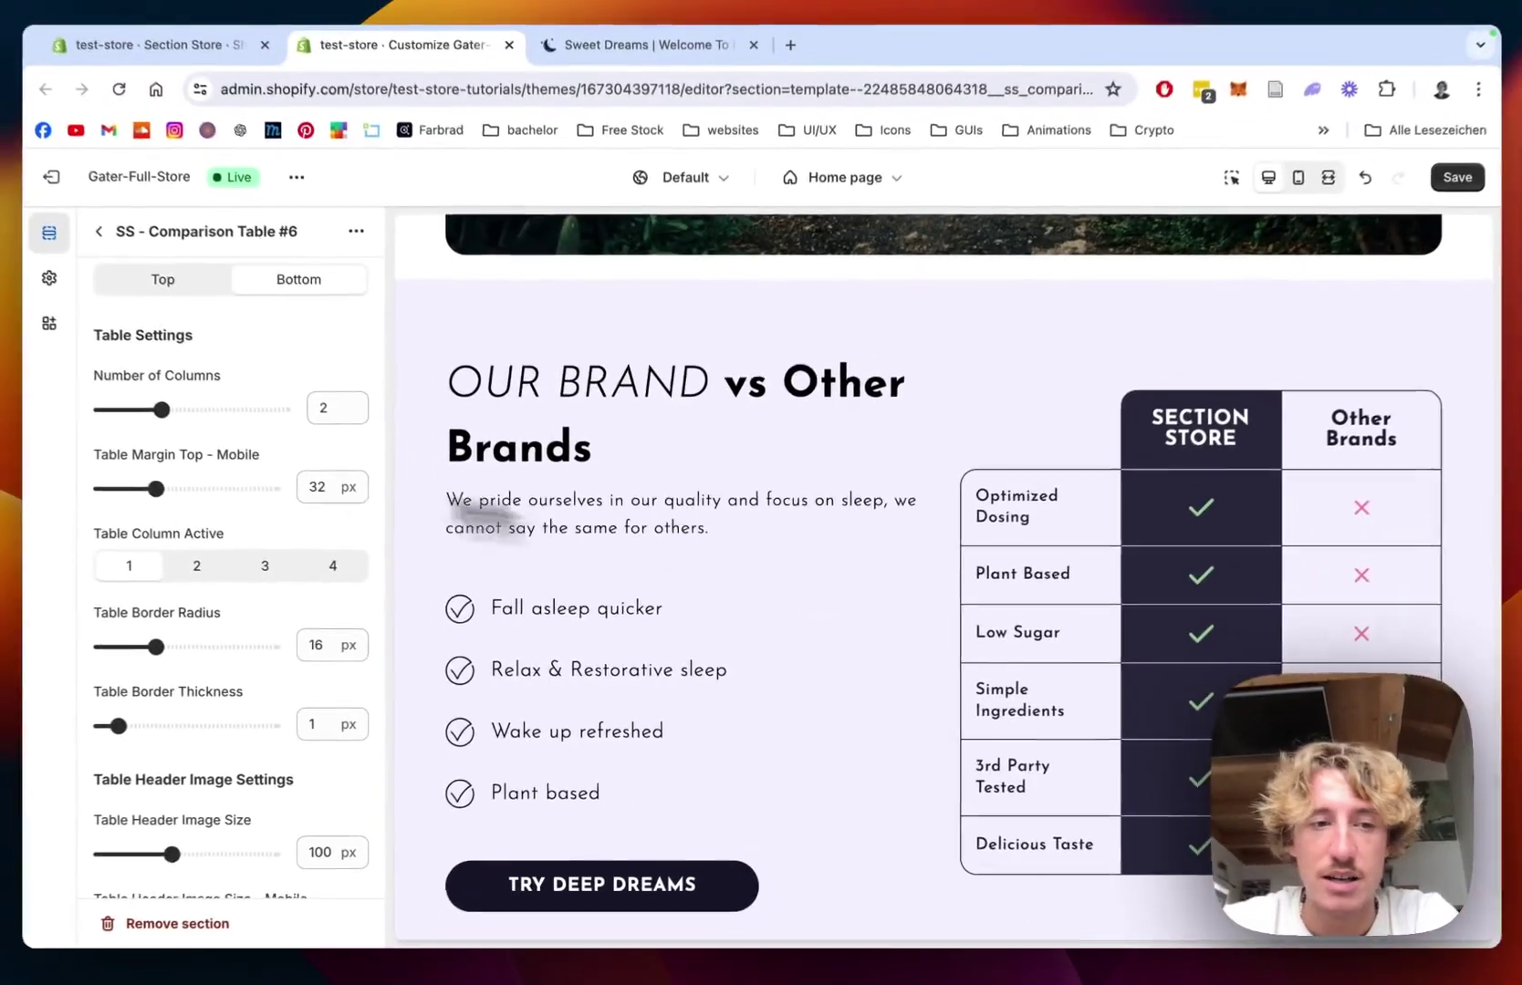
scroll(18, 429, "down", 15)
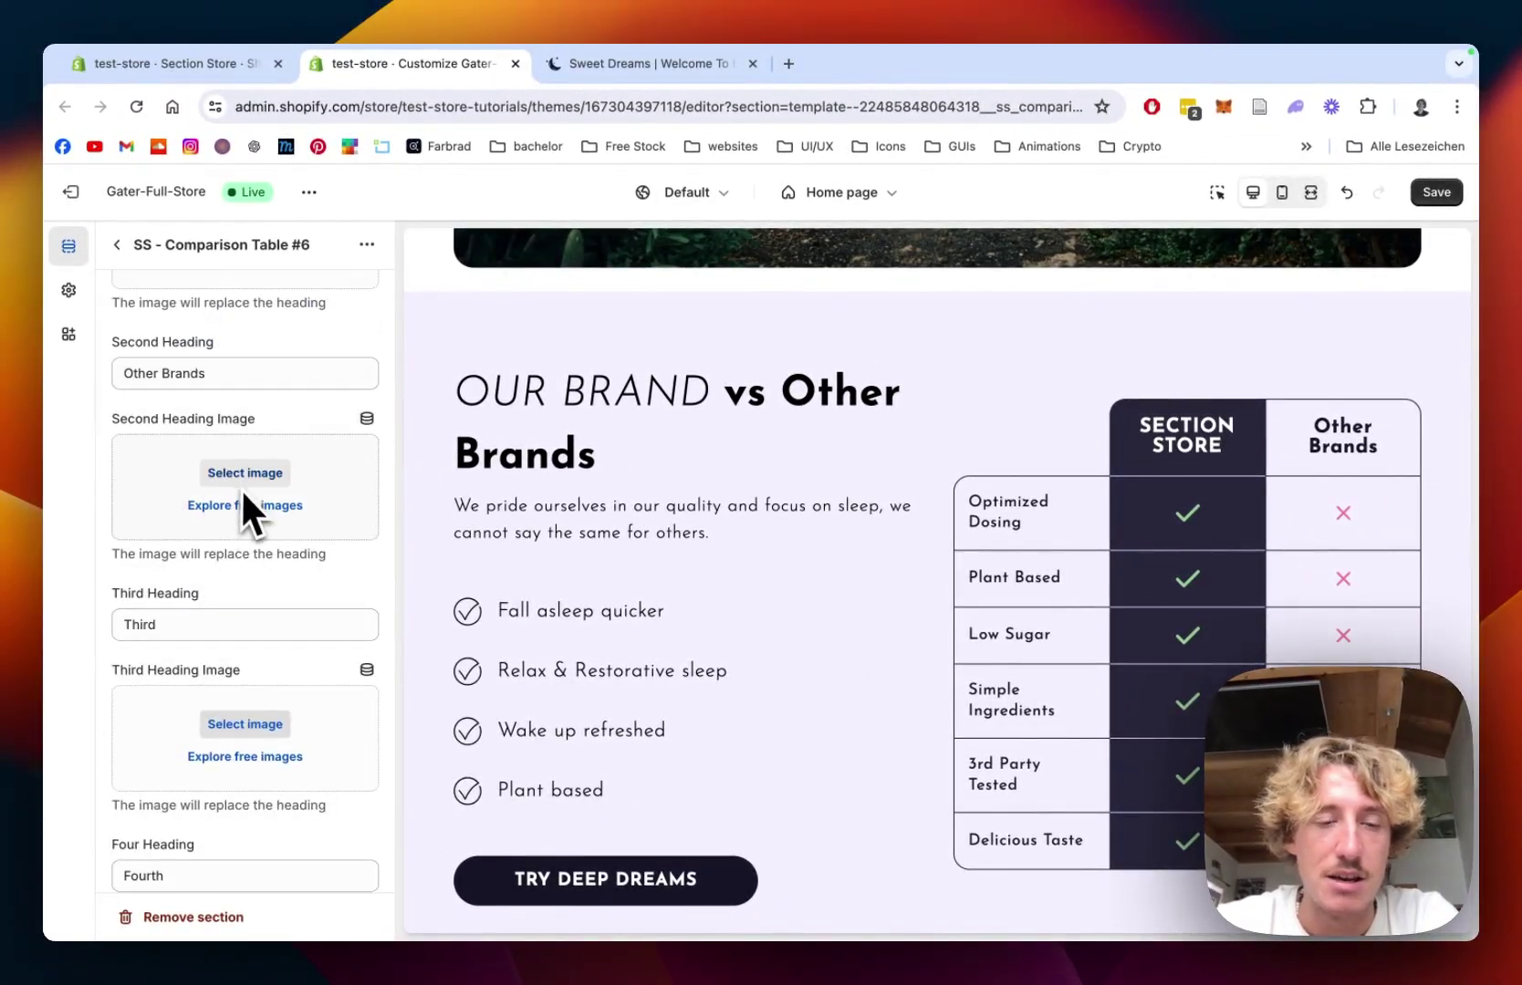
scroll(242, 492, "down", 7)
scroll(240, 489, "down", 15)
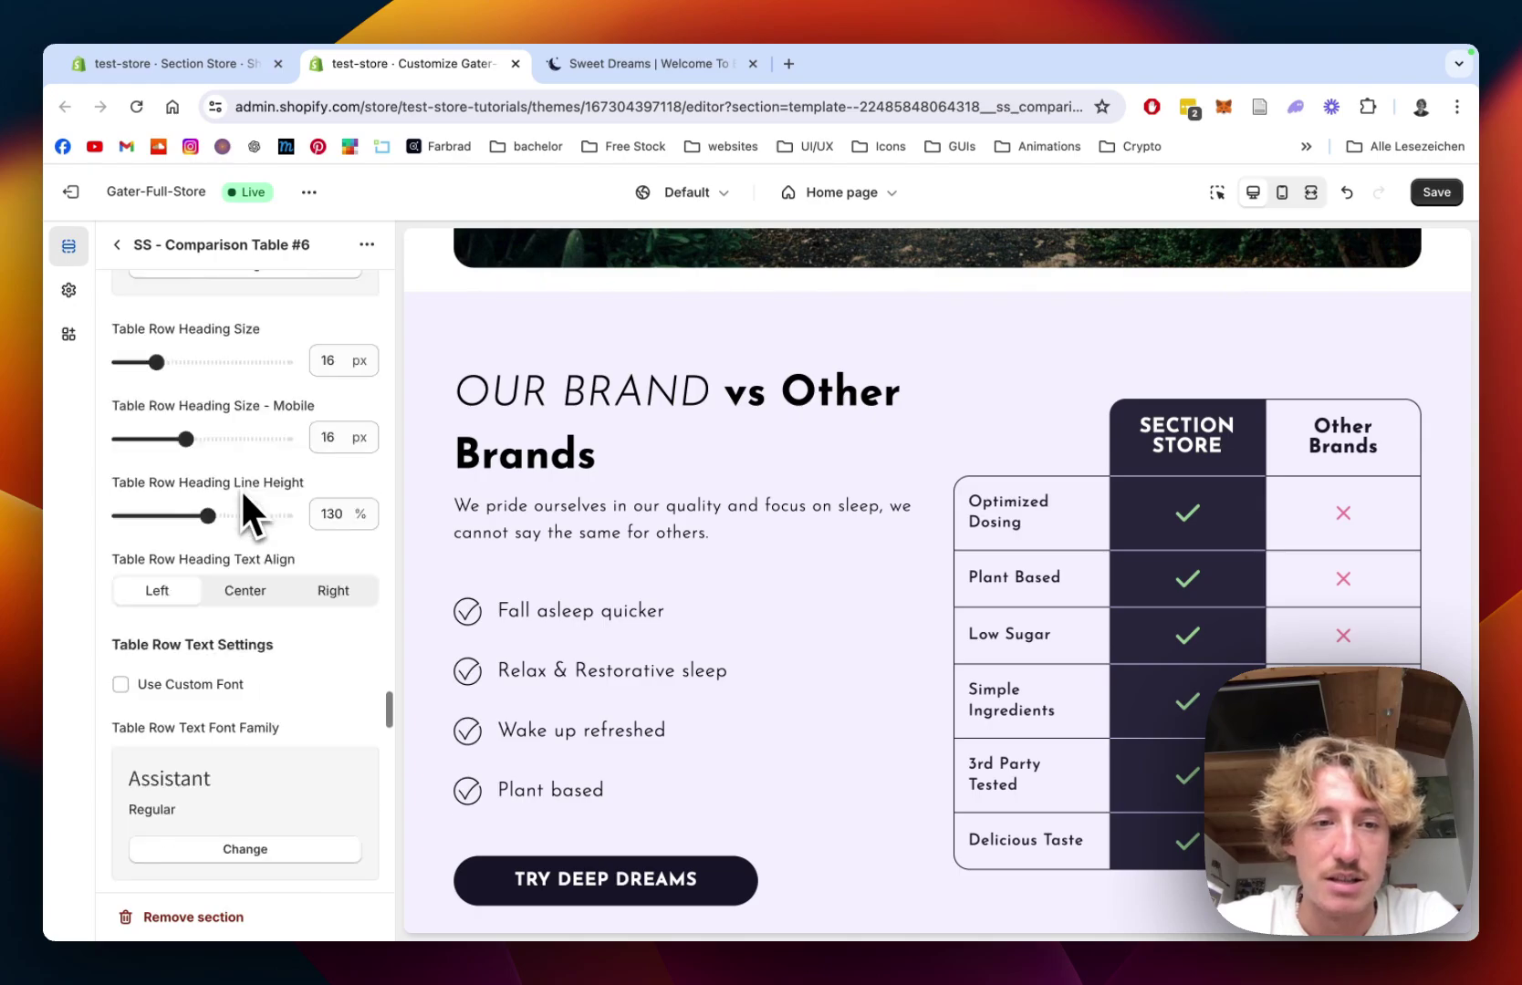
scroll(295, 447, "down", 4)
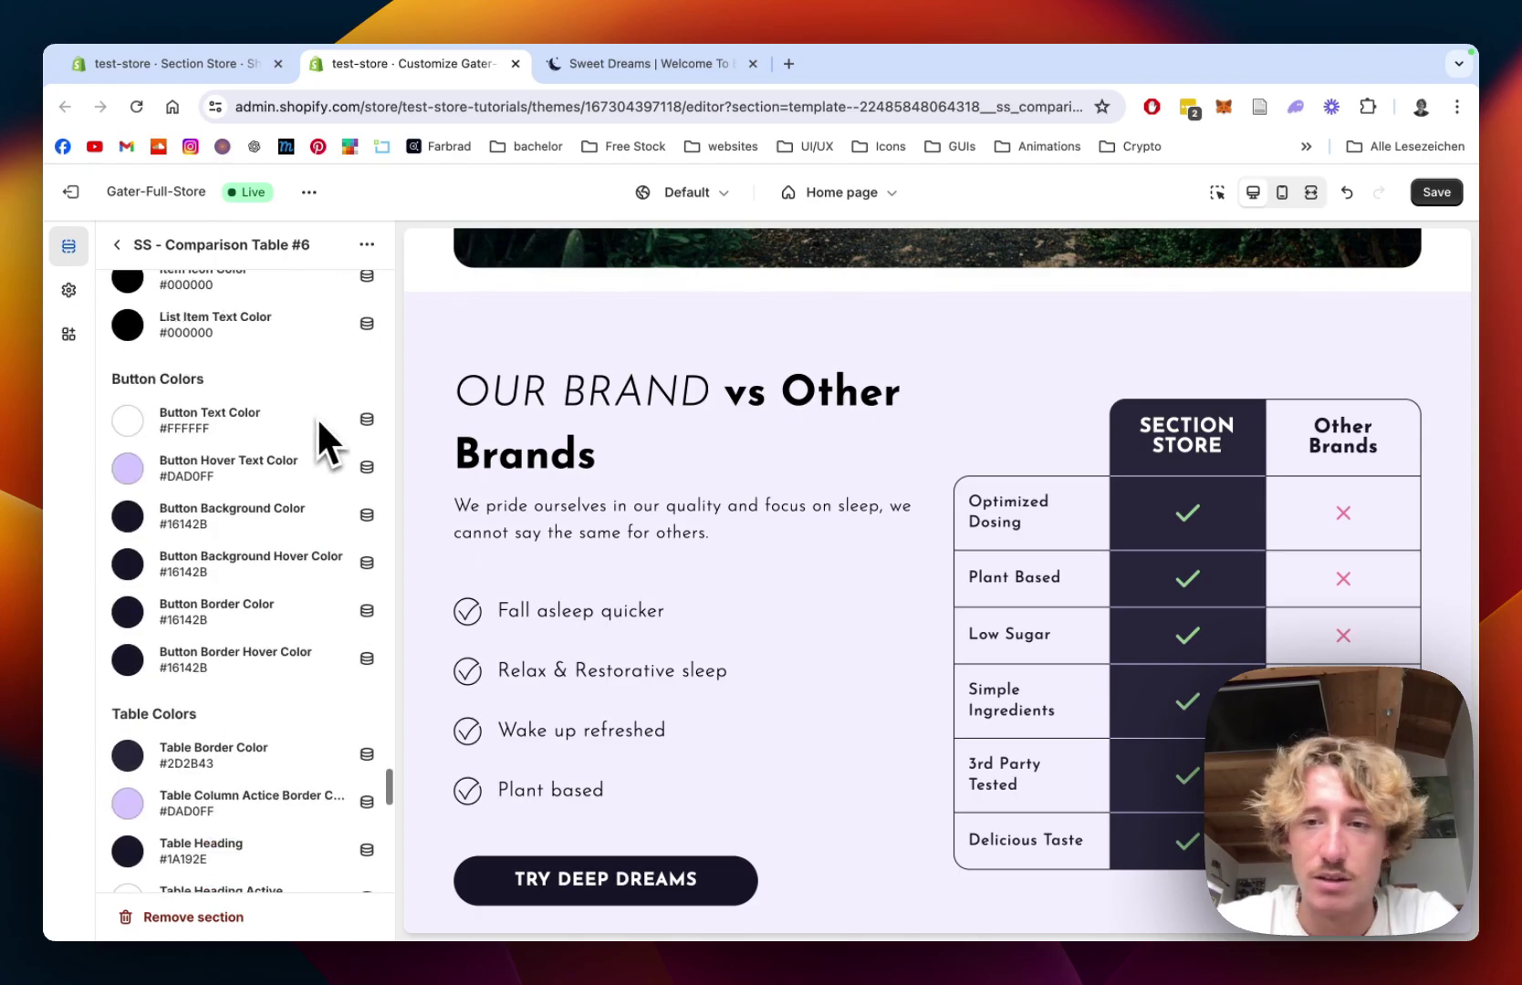
scroll(154, 490, "down", 5)
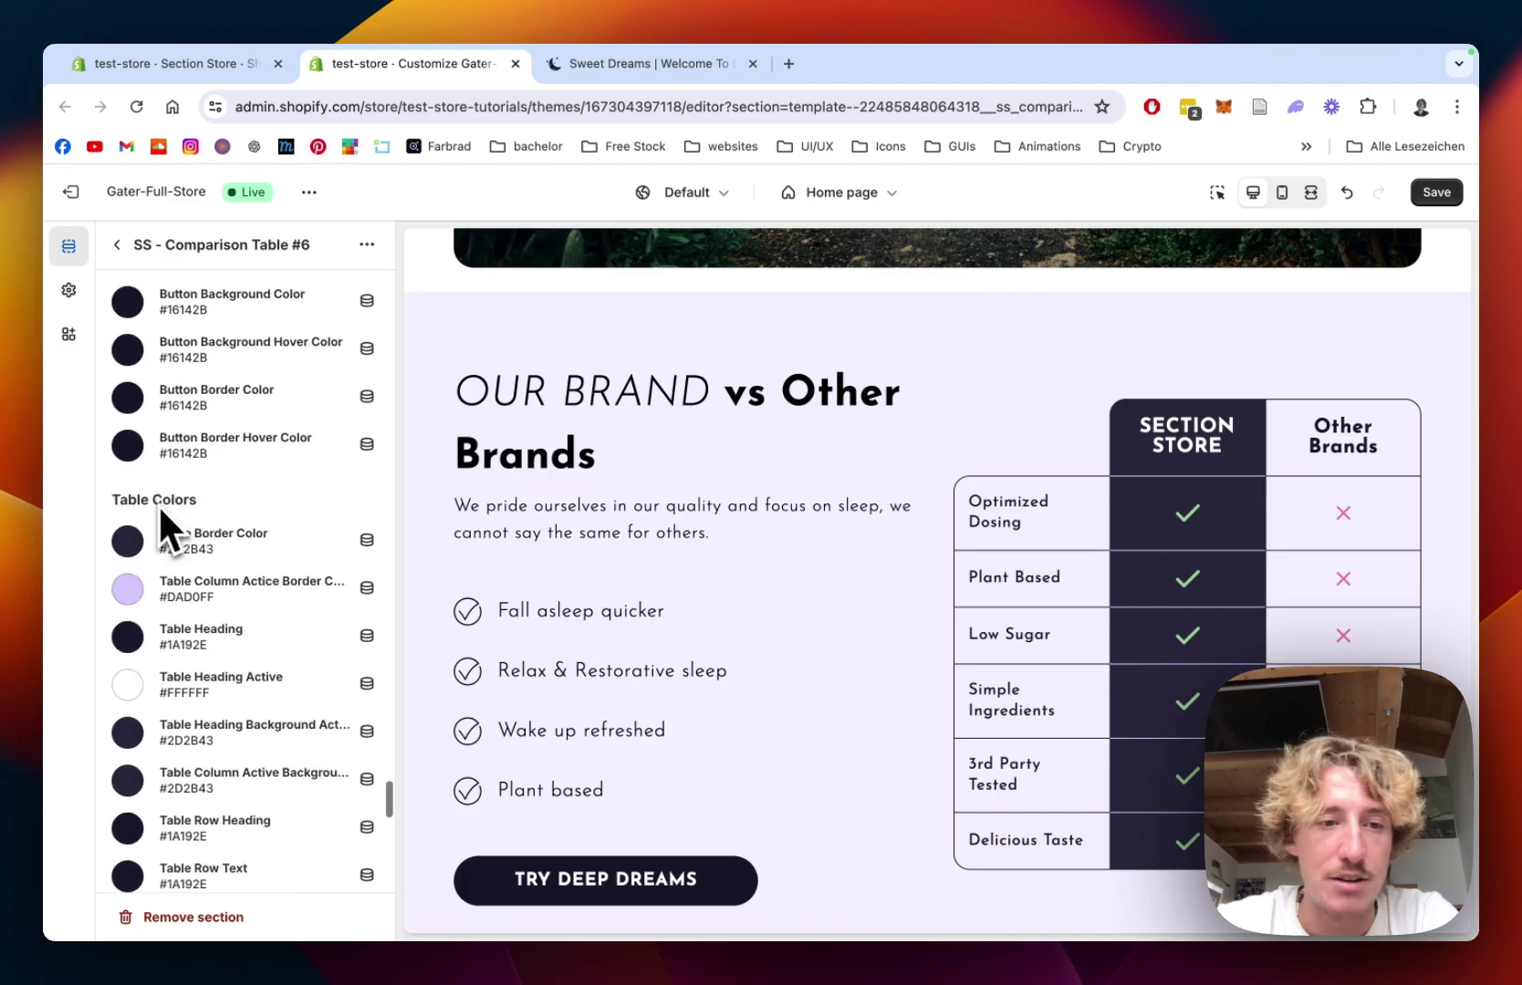
Make the section background beige
scroll(227, 787, "down", 4)
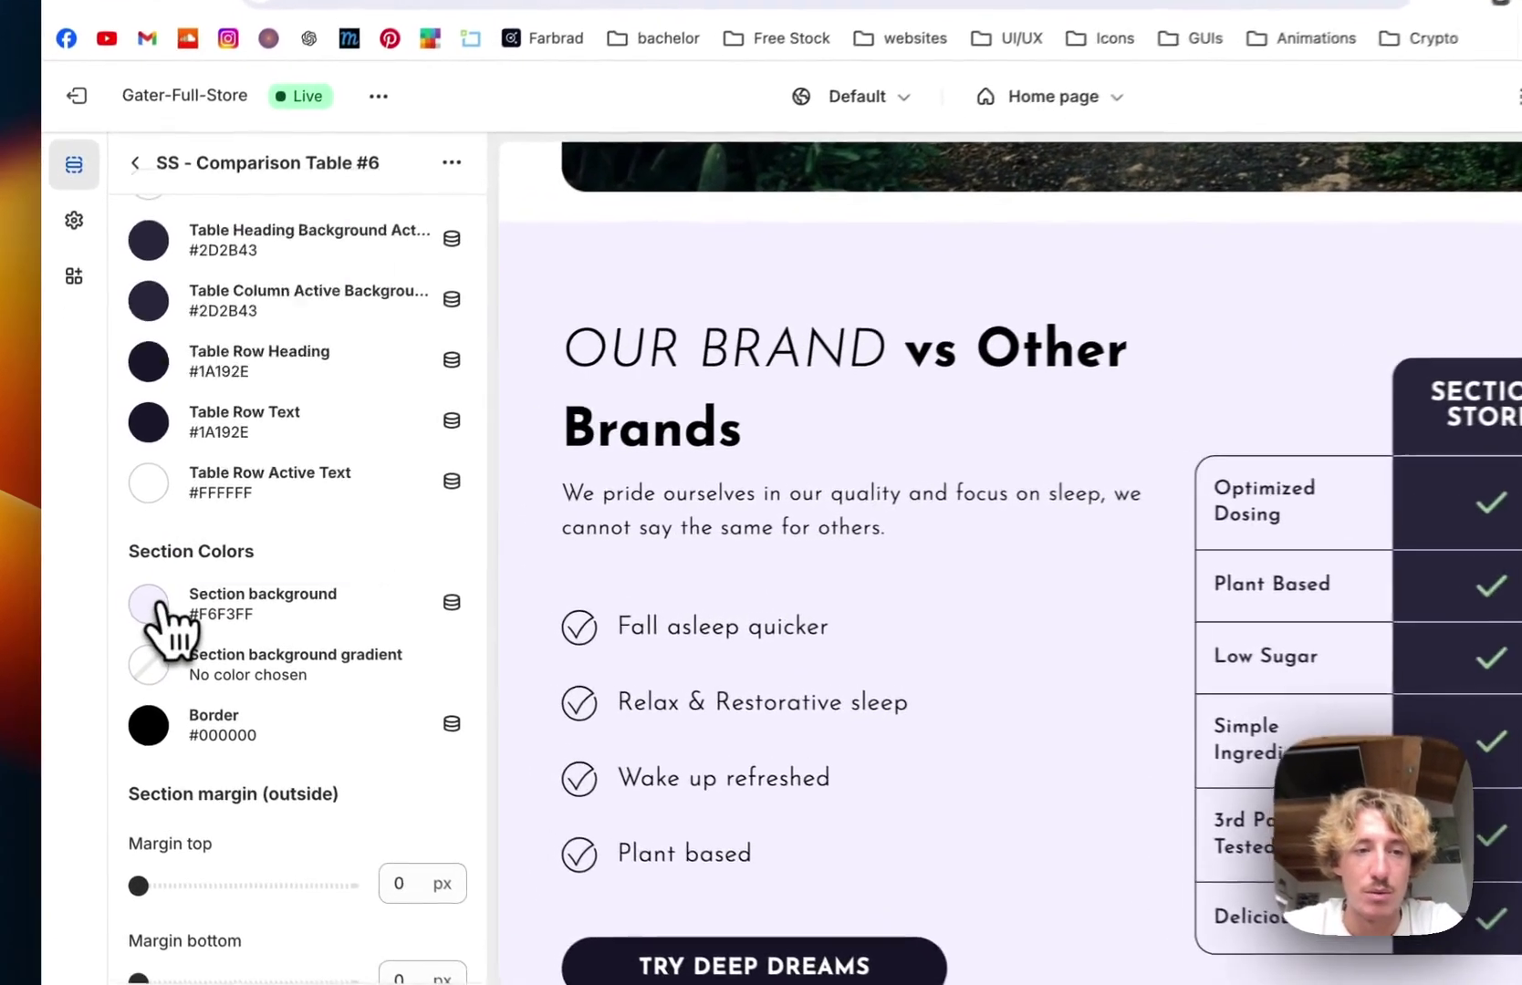
left_click(151, 604)
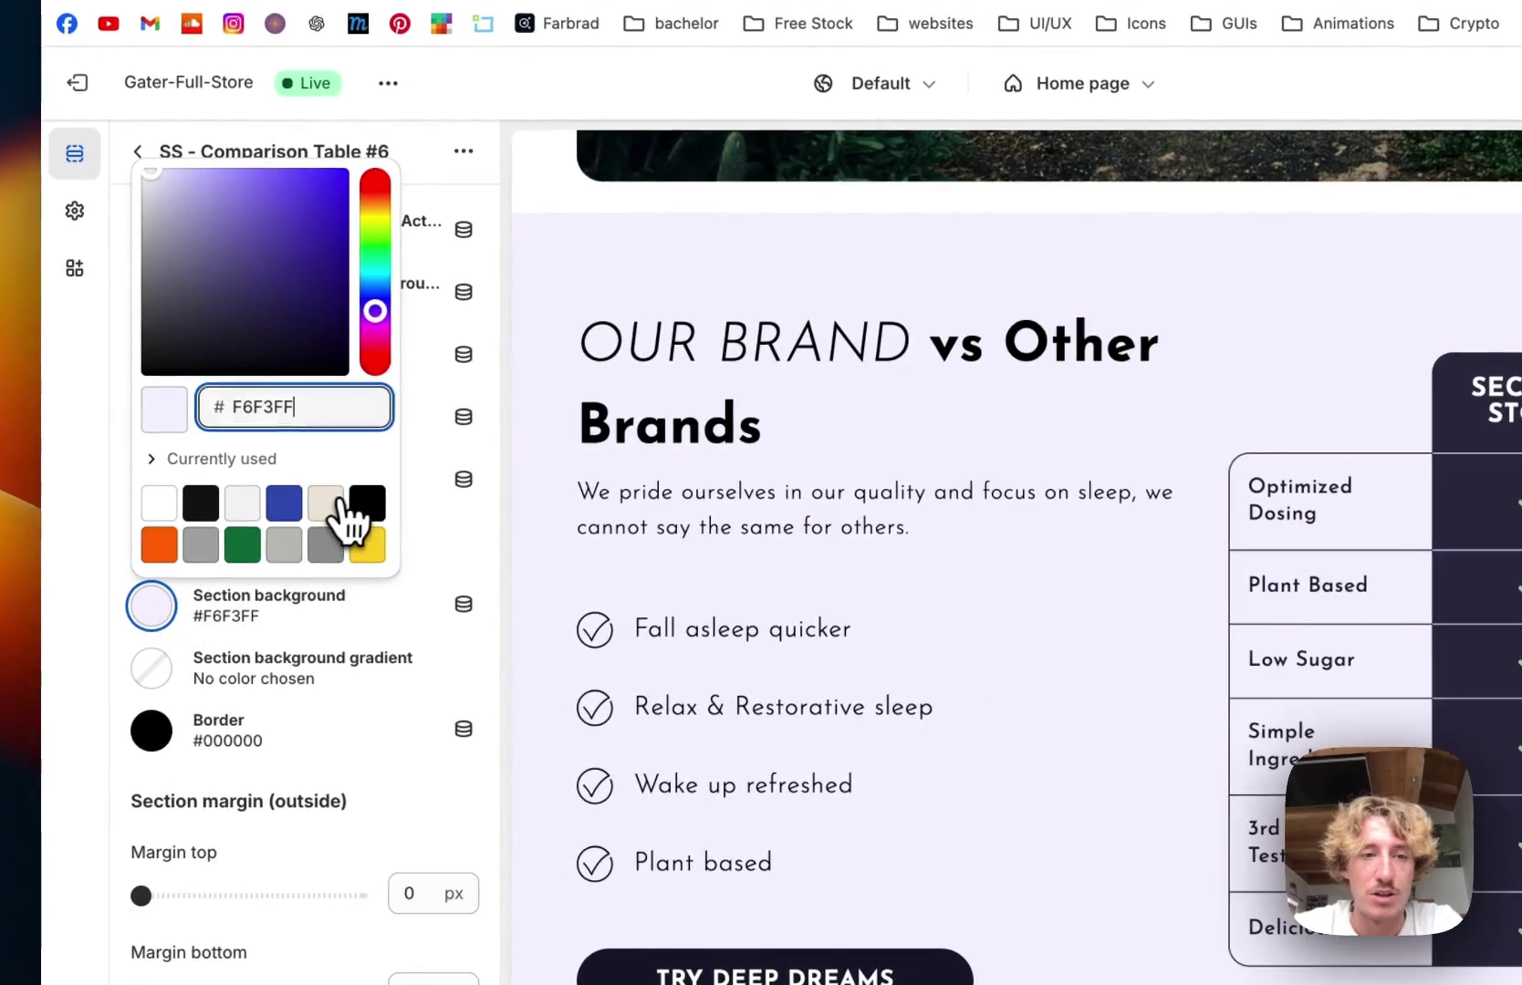
left_click(340, 503)
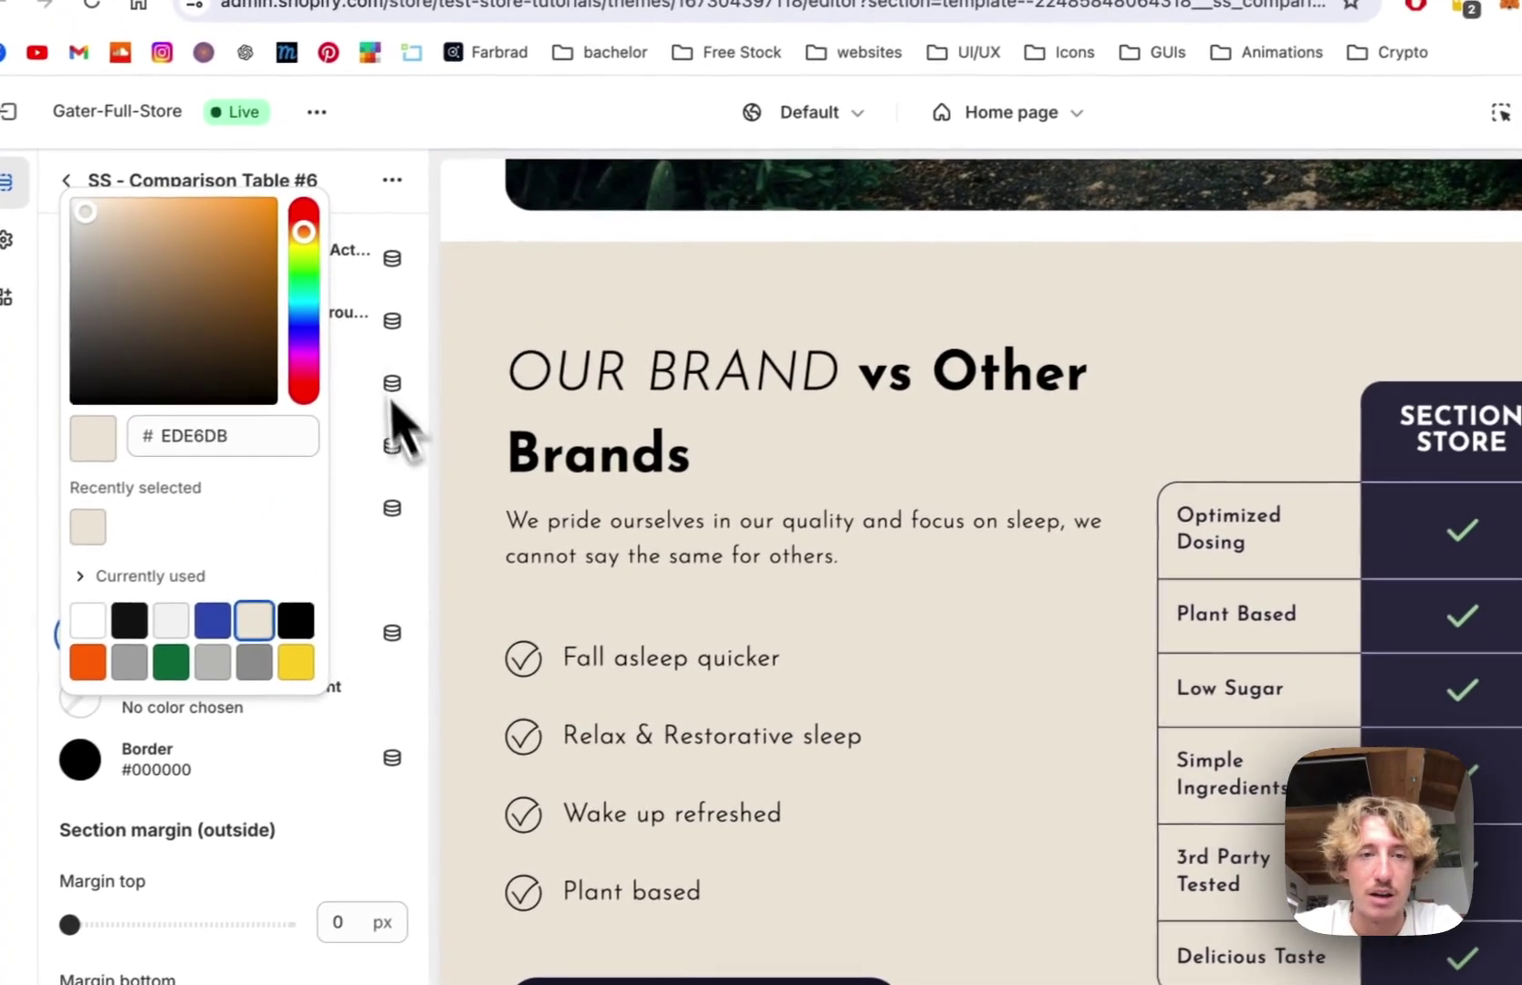
left_click(411, 452)
Set the Table Border Color to near-black #121212
scroll(1154, 638, "down", 1)
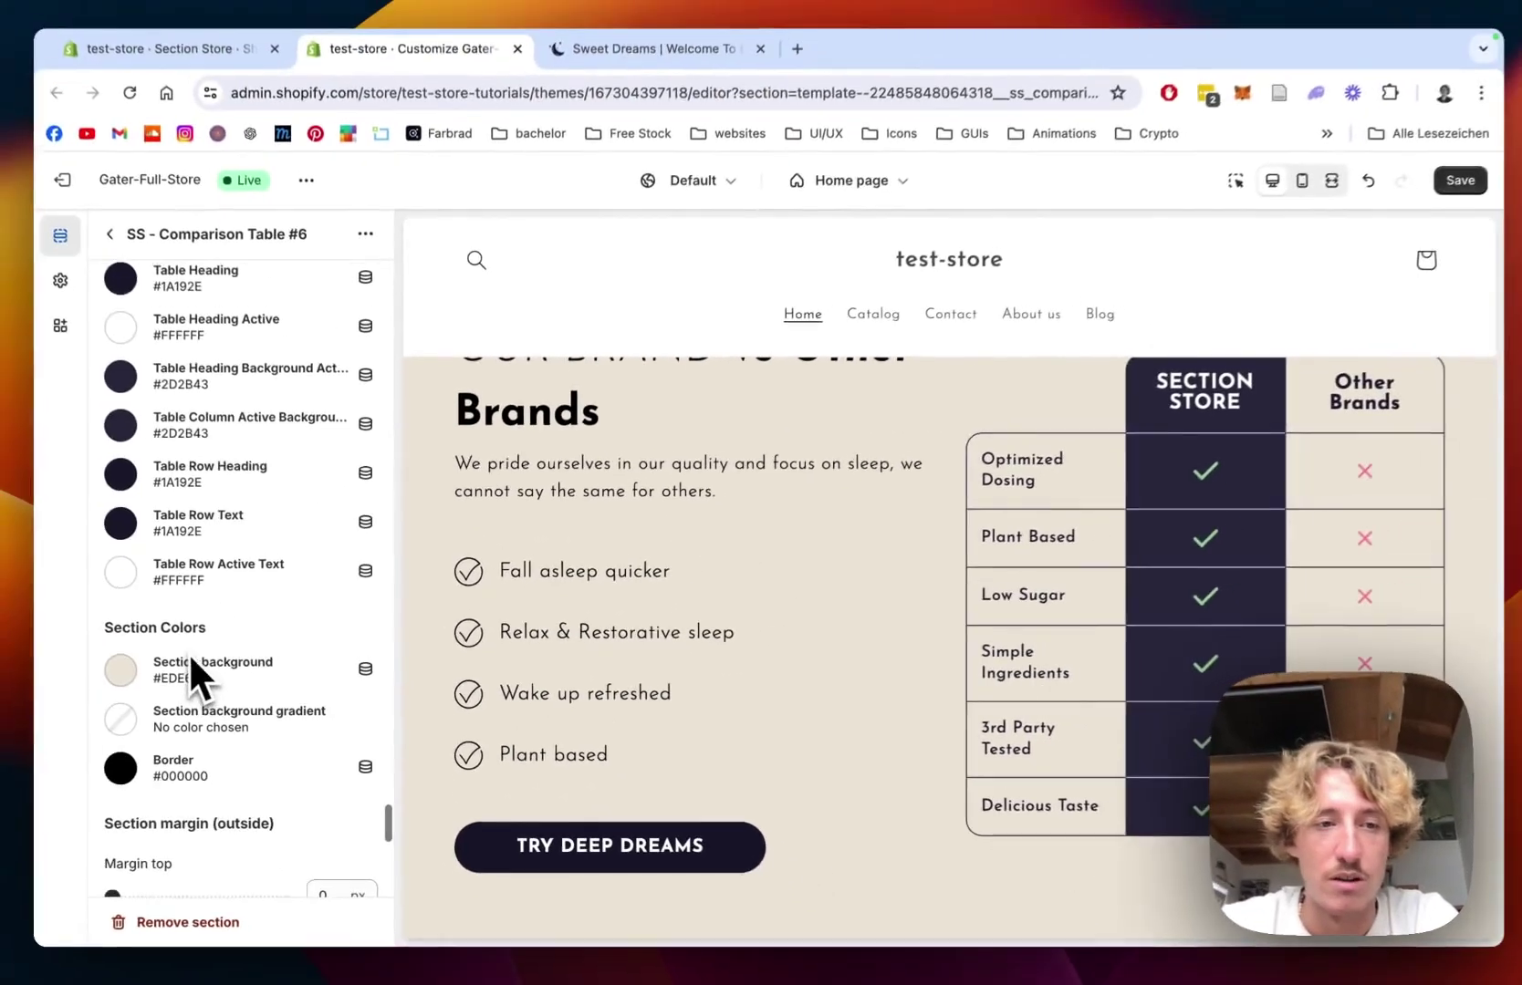
scroll(69, 575, "up", 3)
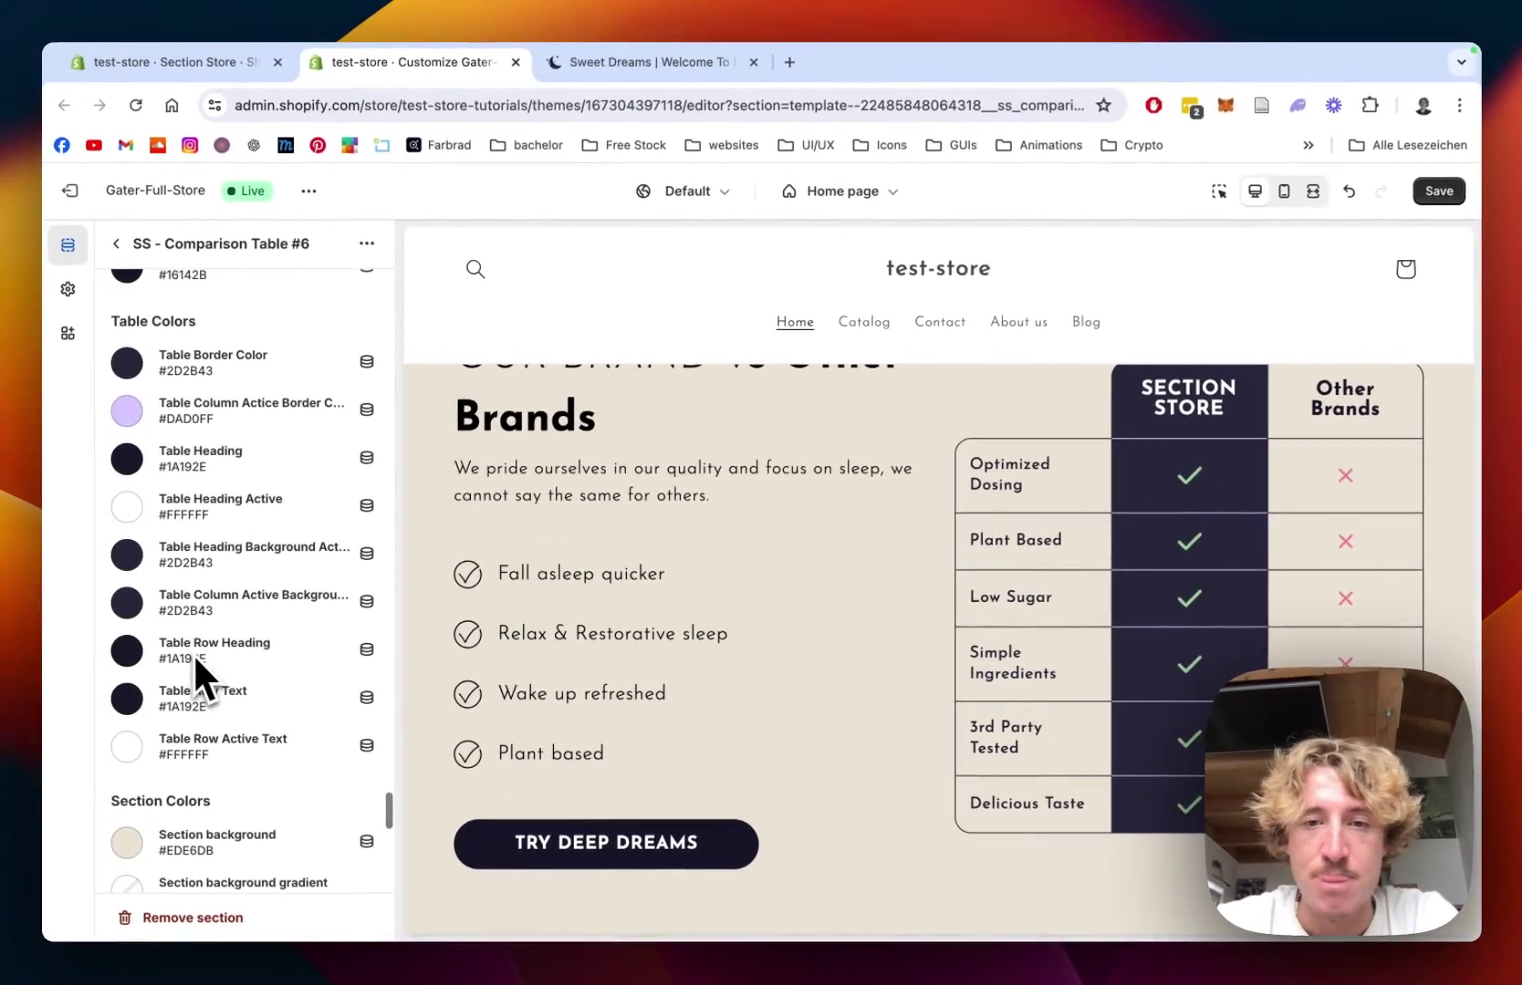
scroll(194, 652, "up", 2)
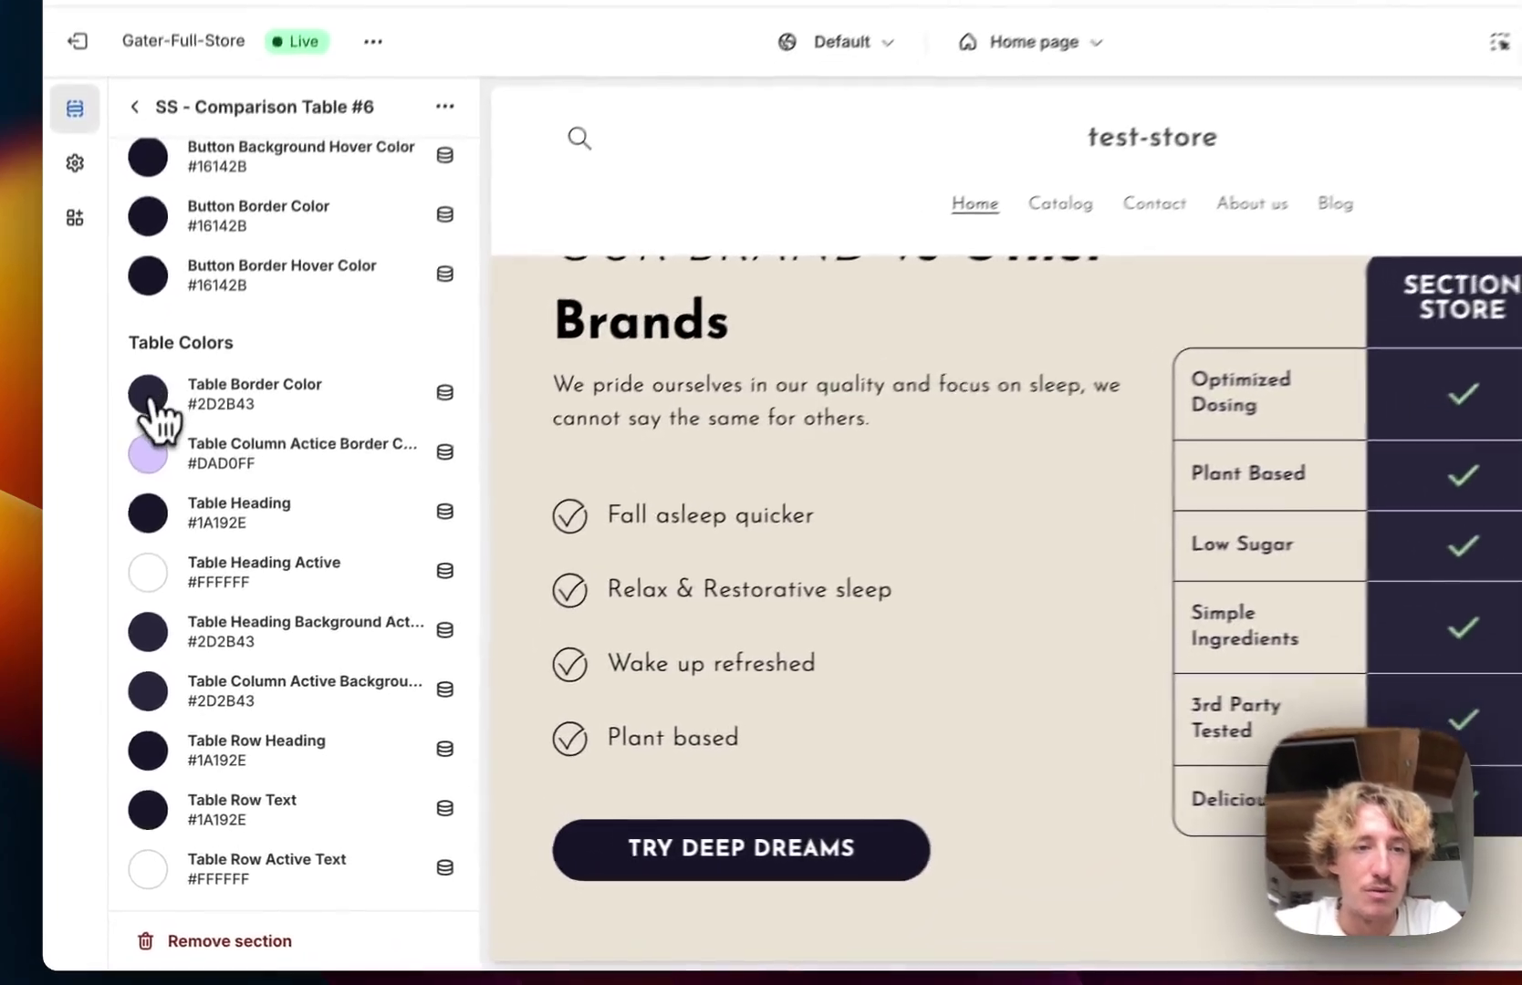
left_click(149, 392)
left_click(248, 835)
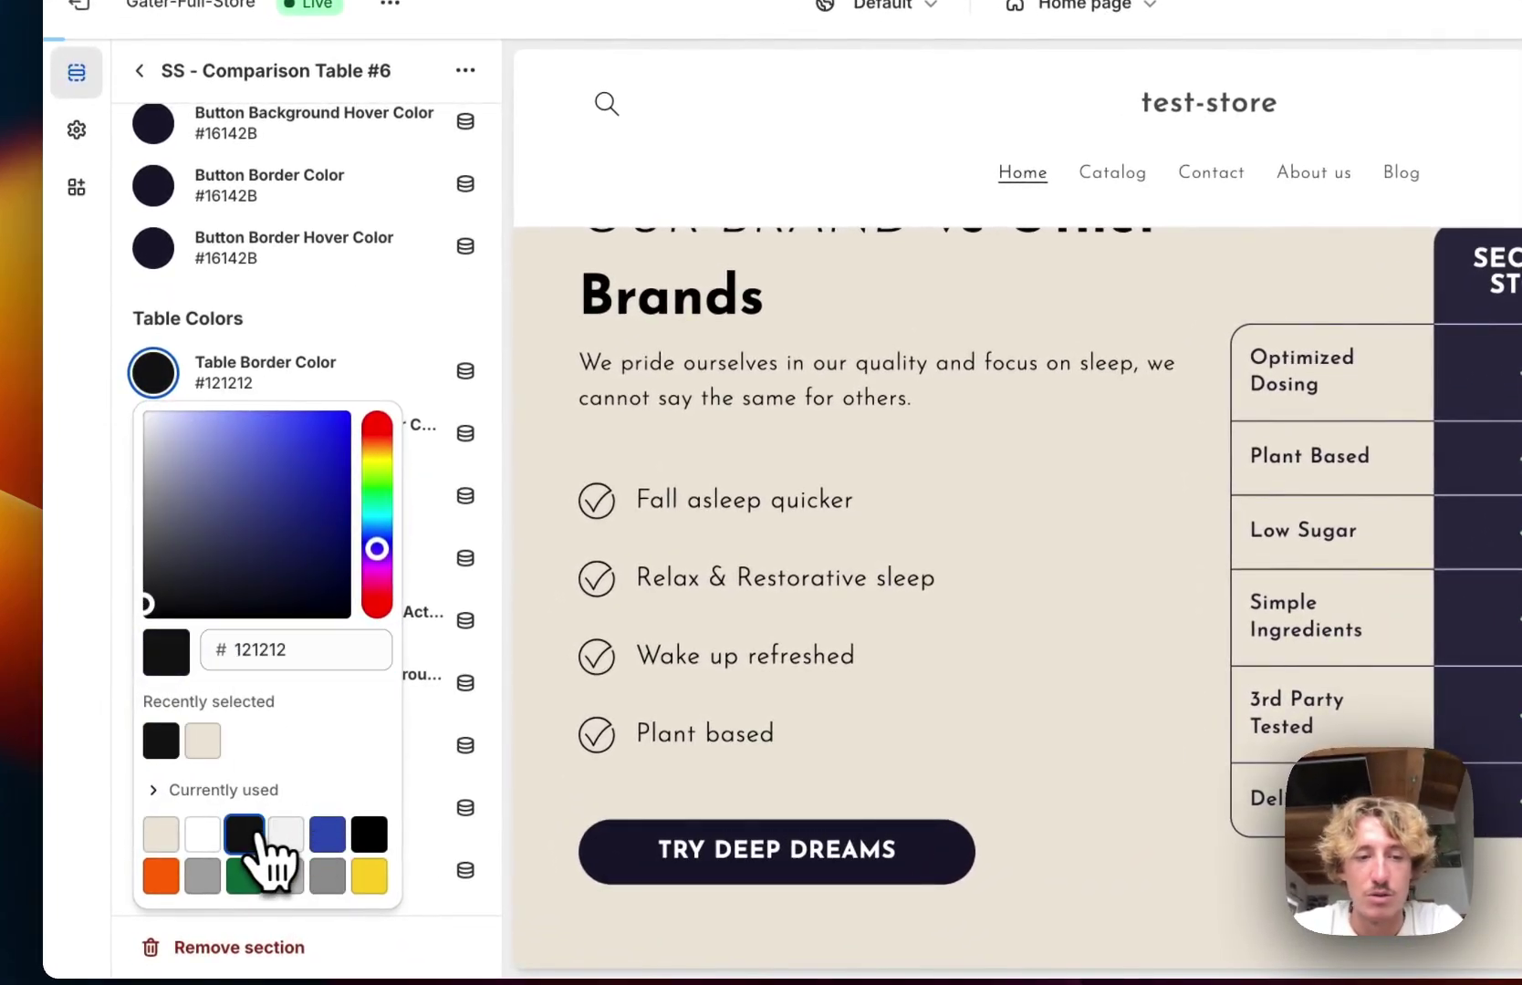
scroll(725, 638, "up", 2)
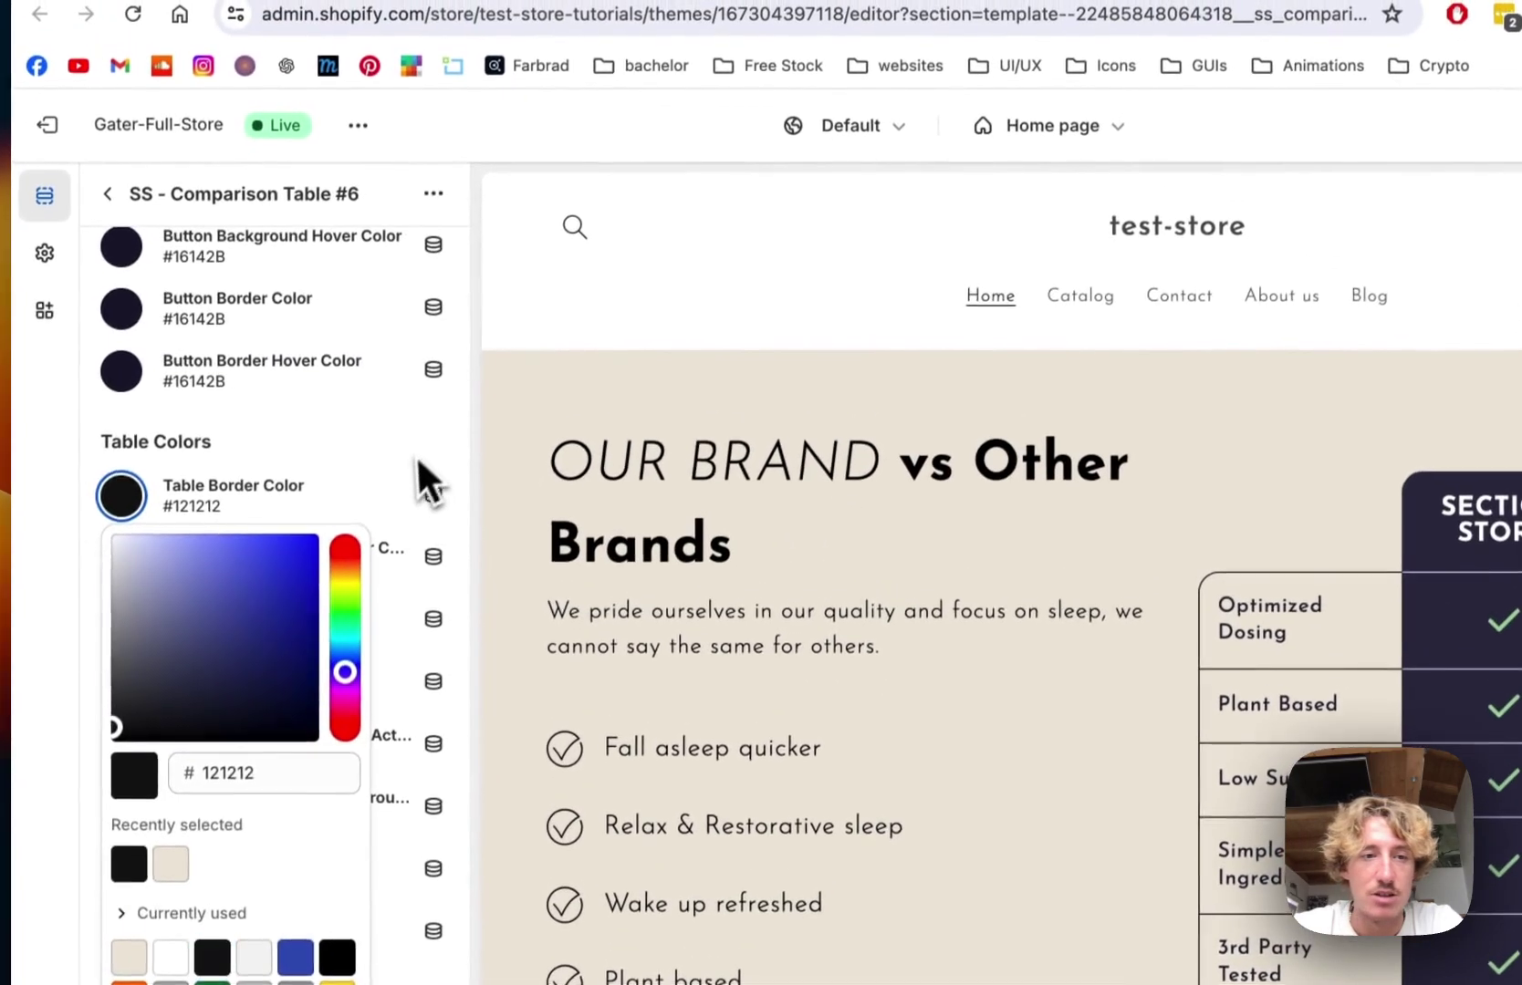
left_click(475, 338)
scroll(442, 476, "up", 1)
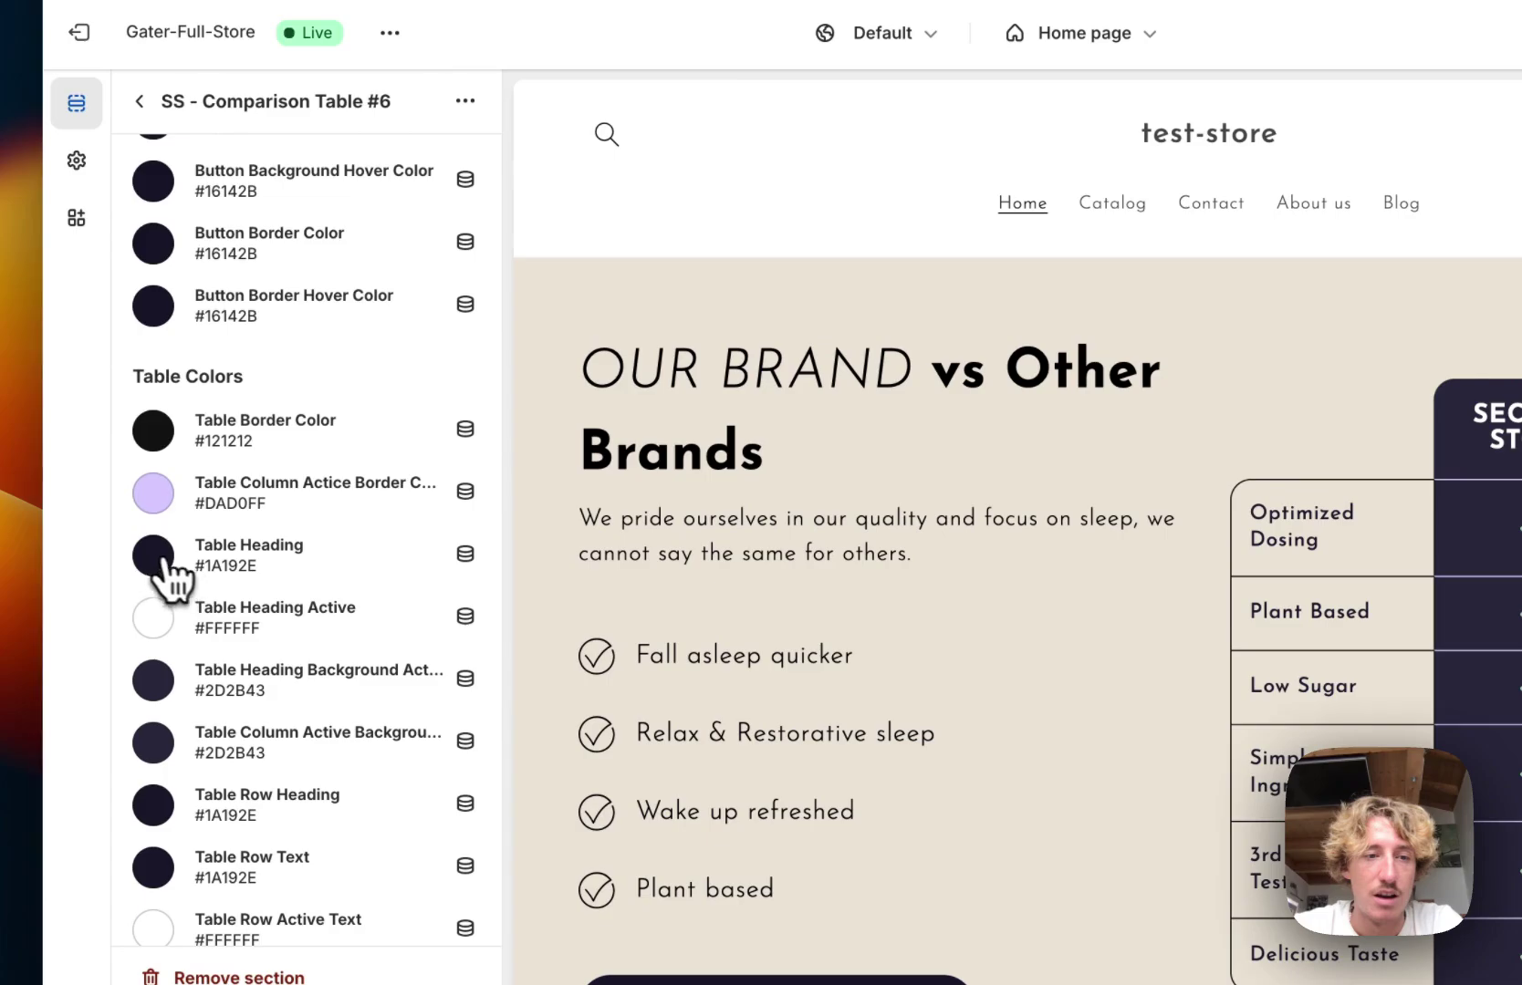
Set the Table Heading colour to black #000000 after trying yellow
left_click(153, 555)
left_click(369, 494)
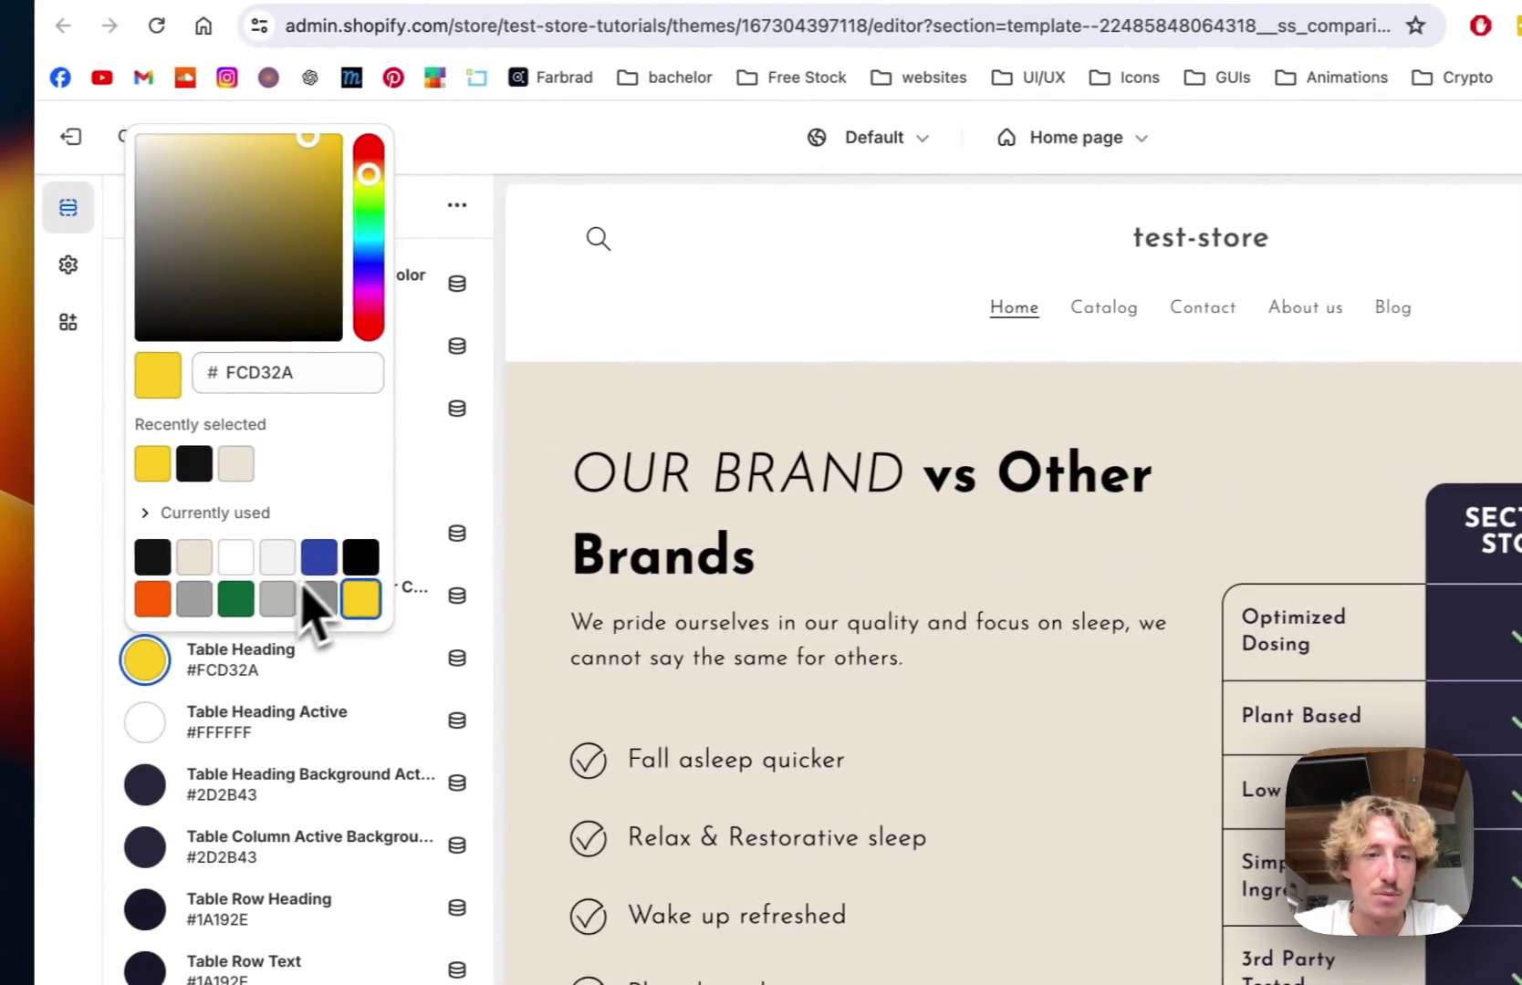
left_click(362, 557)
Edit the first list item's text from 'Fall asleep quicker' to 'Fall asleep faster'
left_click(495, 492)
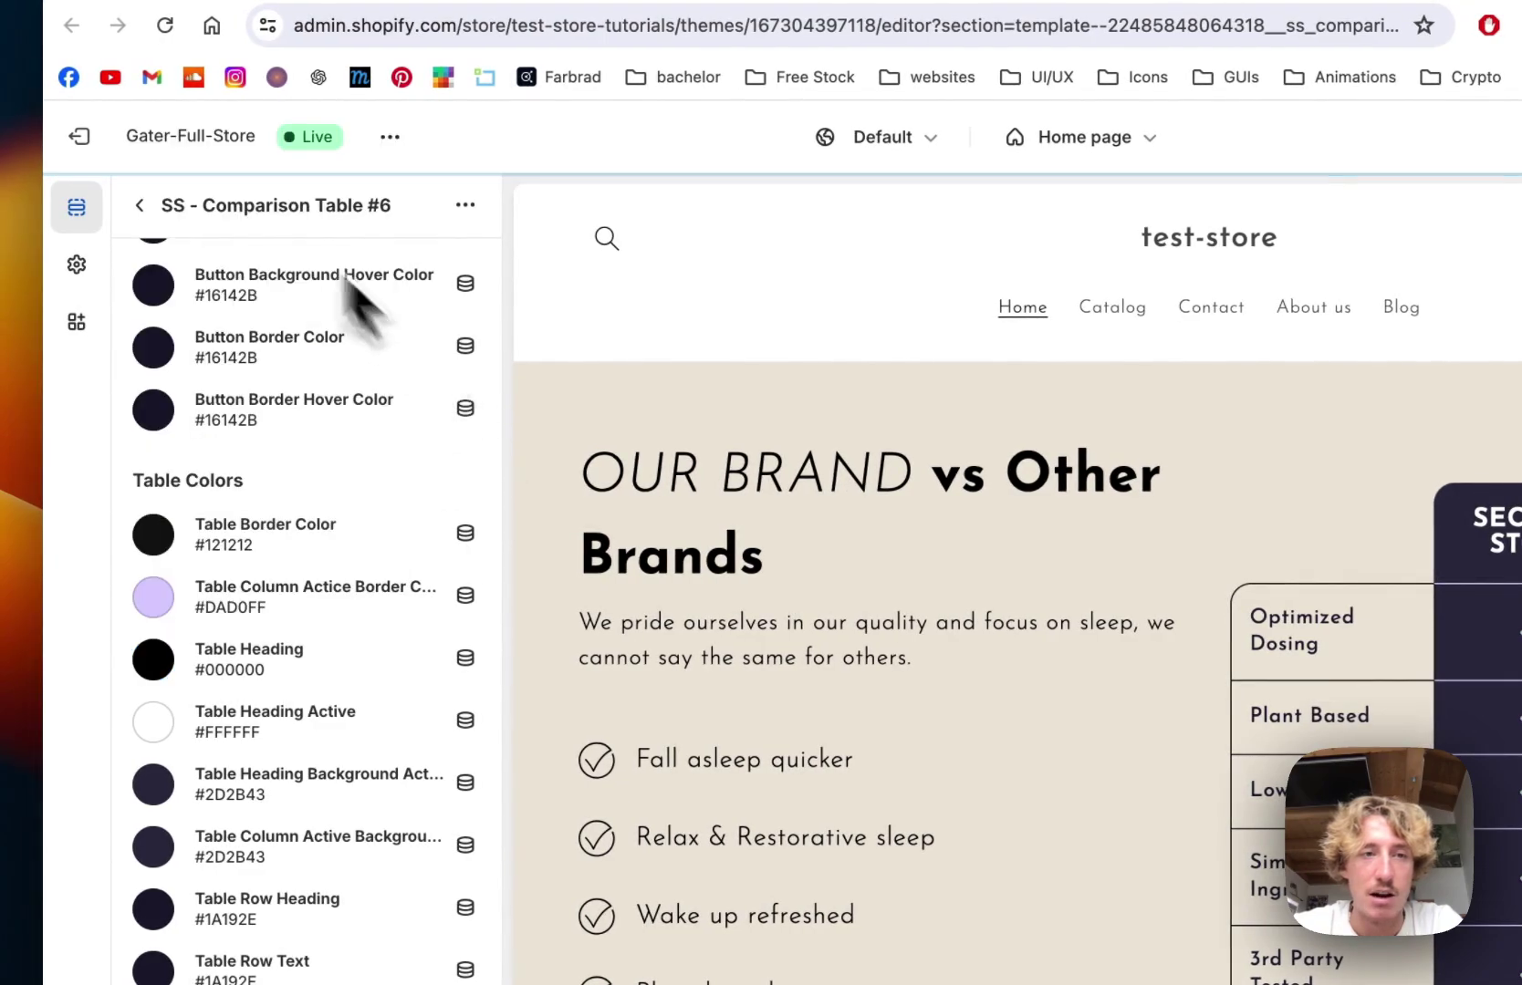
left_click(139, 206)
scroll(436, 744, "up", 2)
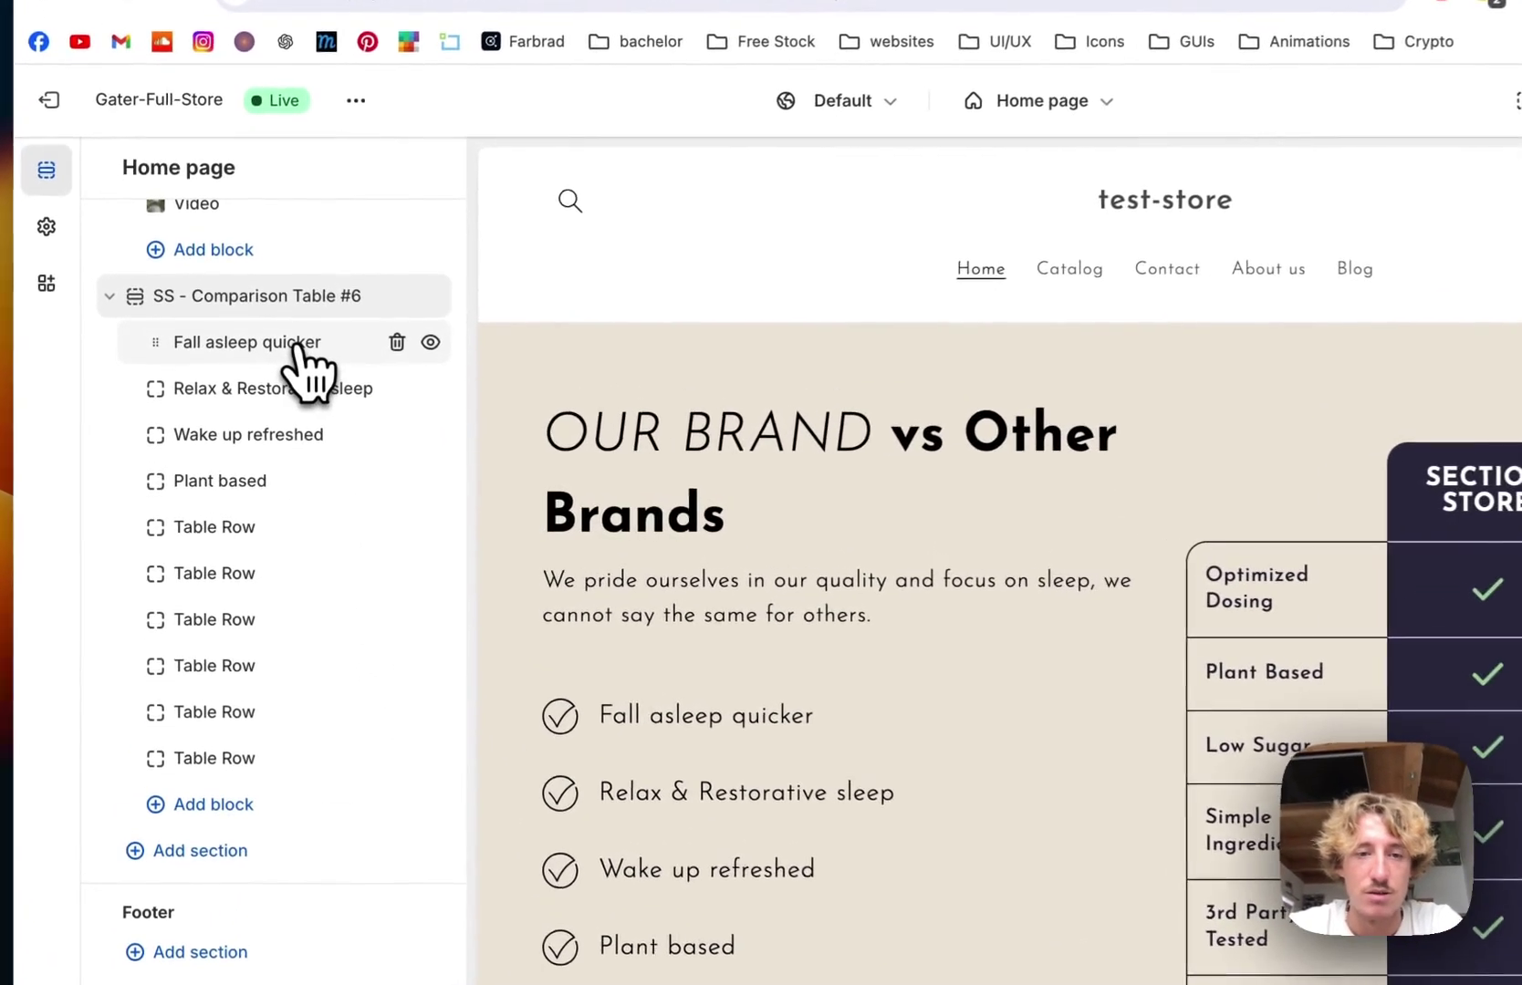
left_click(267, 379)
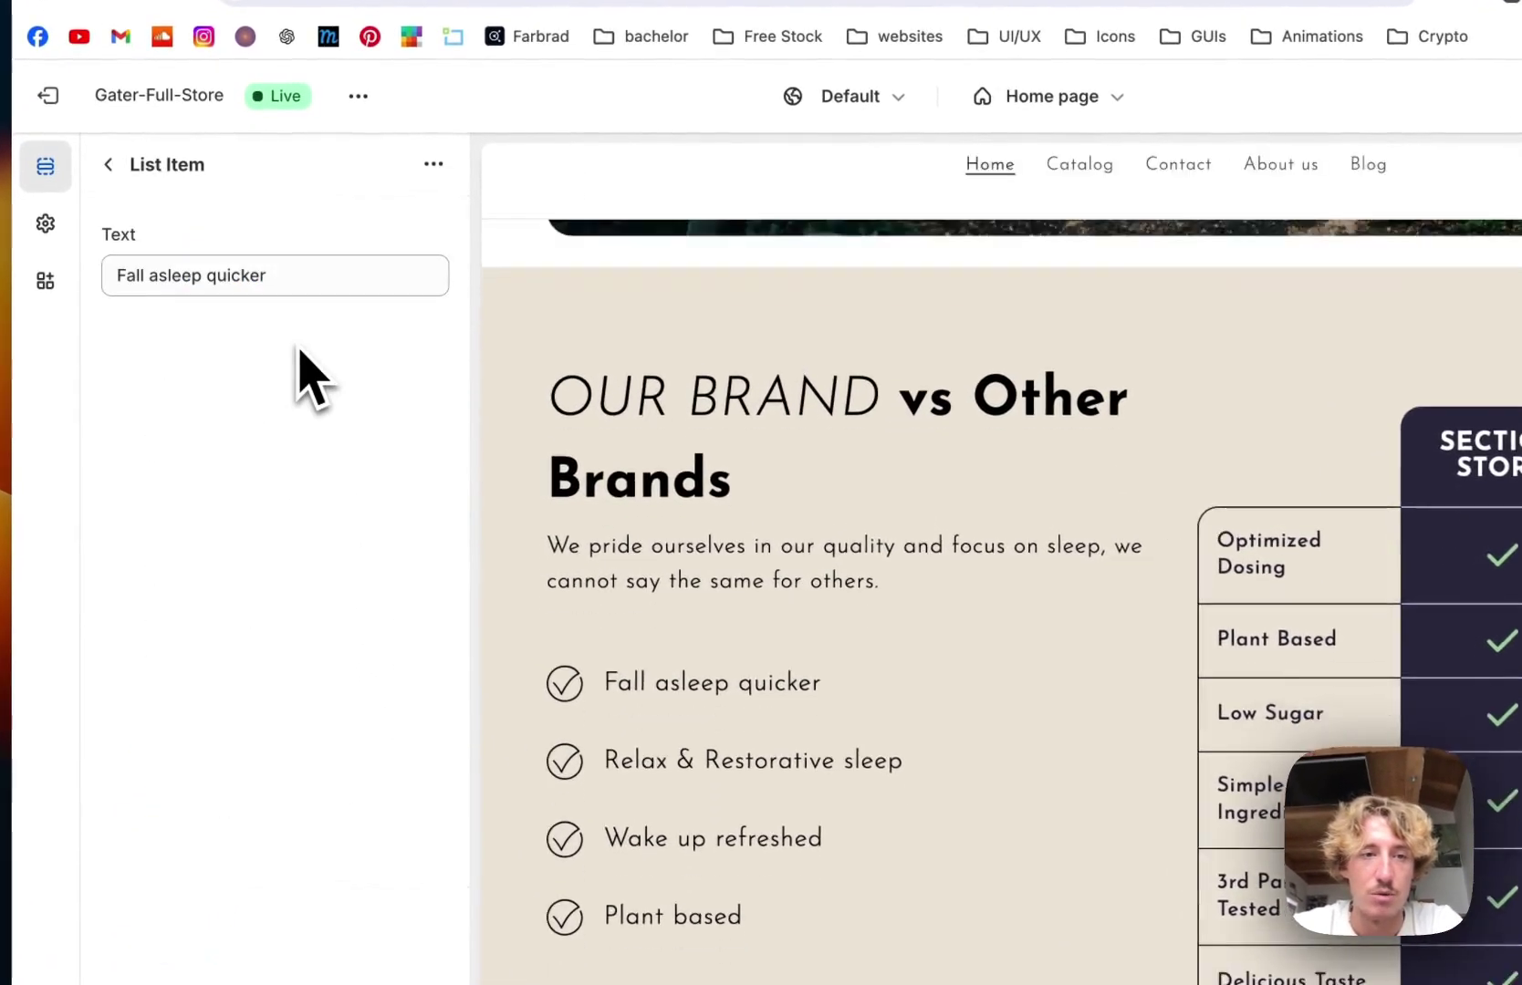
left_click(274, 276)
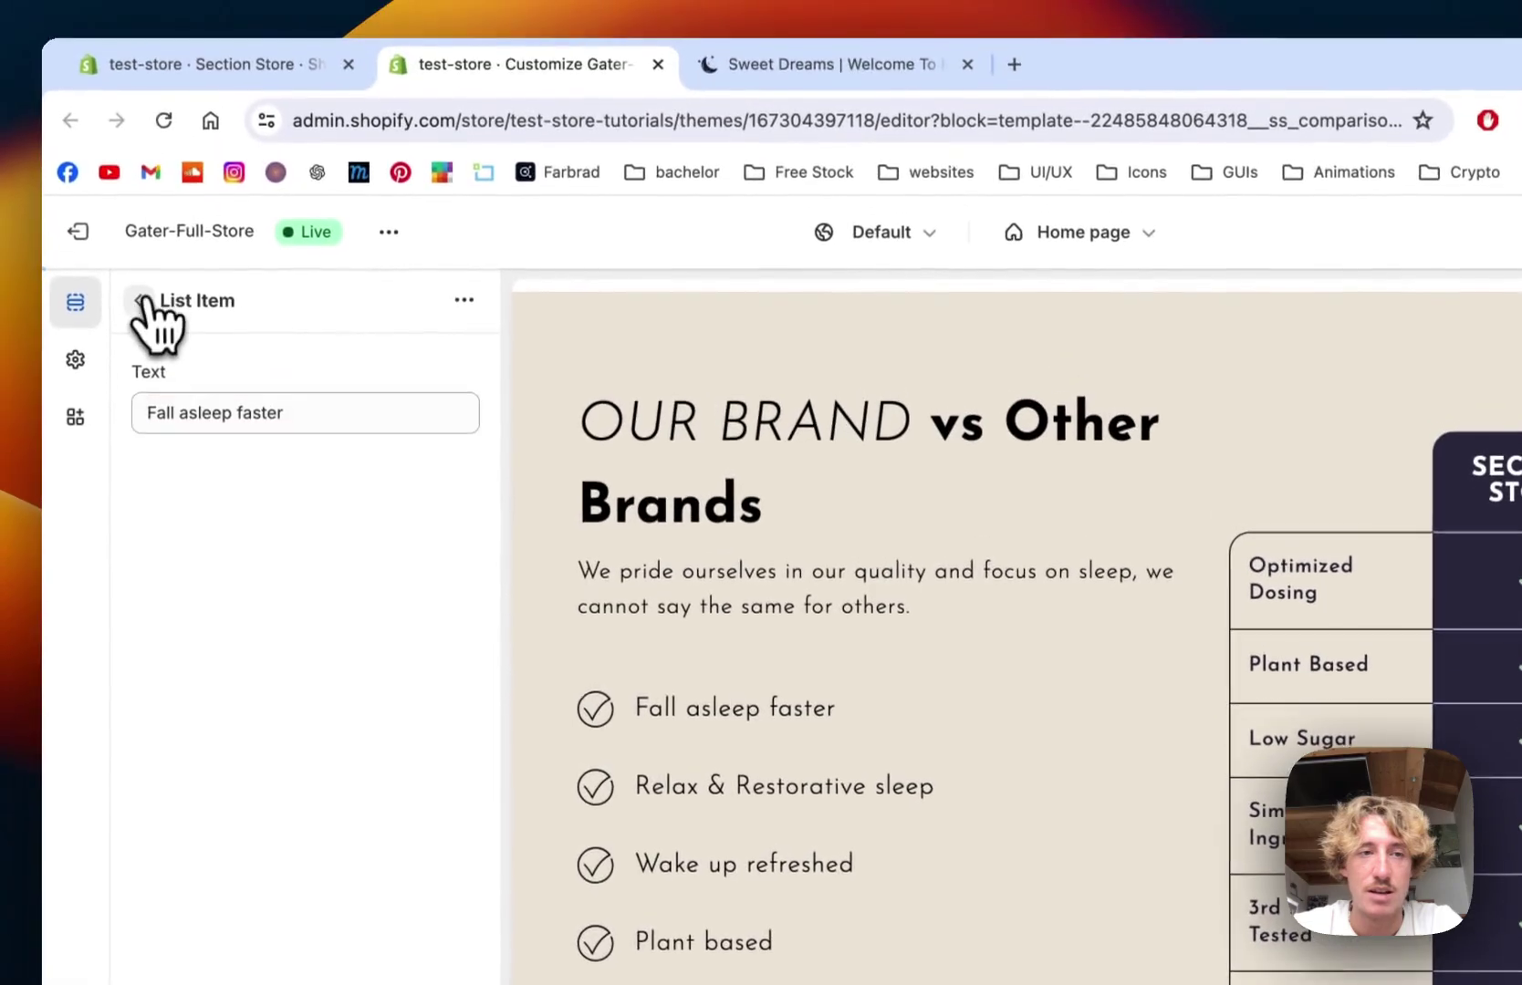
left_click(107, 164)
Add and then remove a Text list item, then add a seventh Table Row block 'Row Heading'
left_click(282, 750)
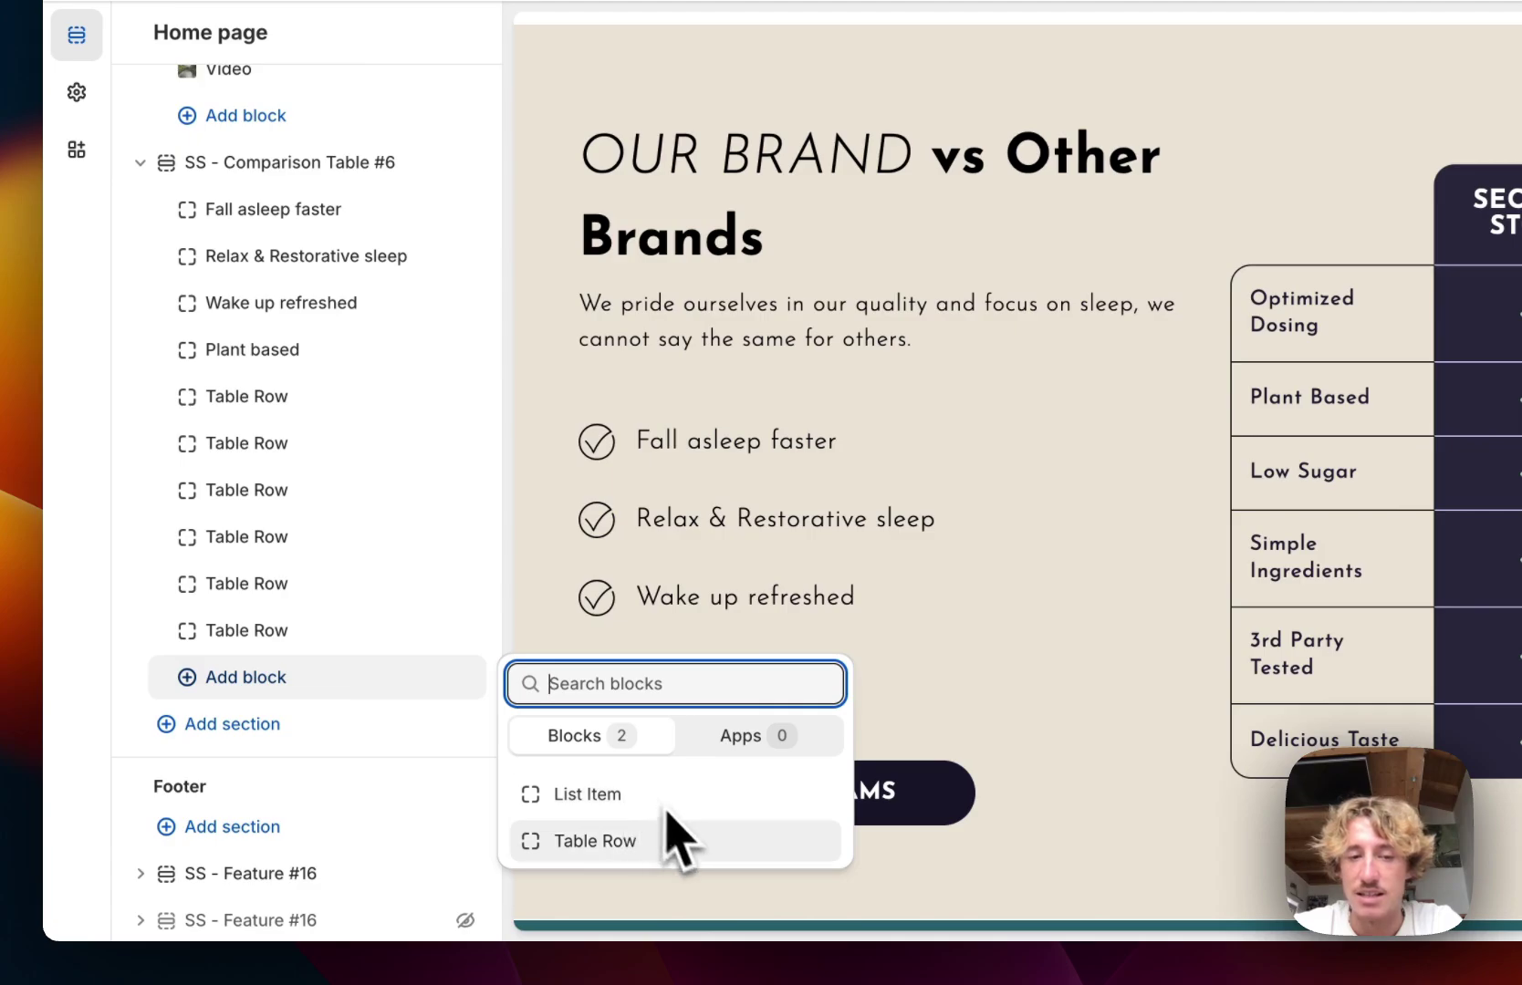
left_click(639, 801)
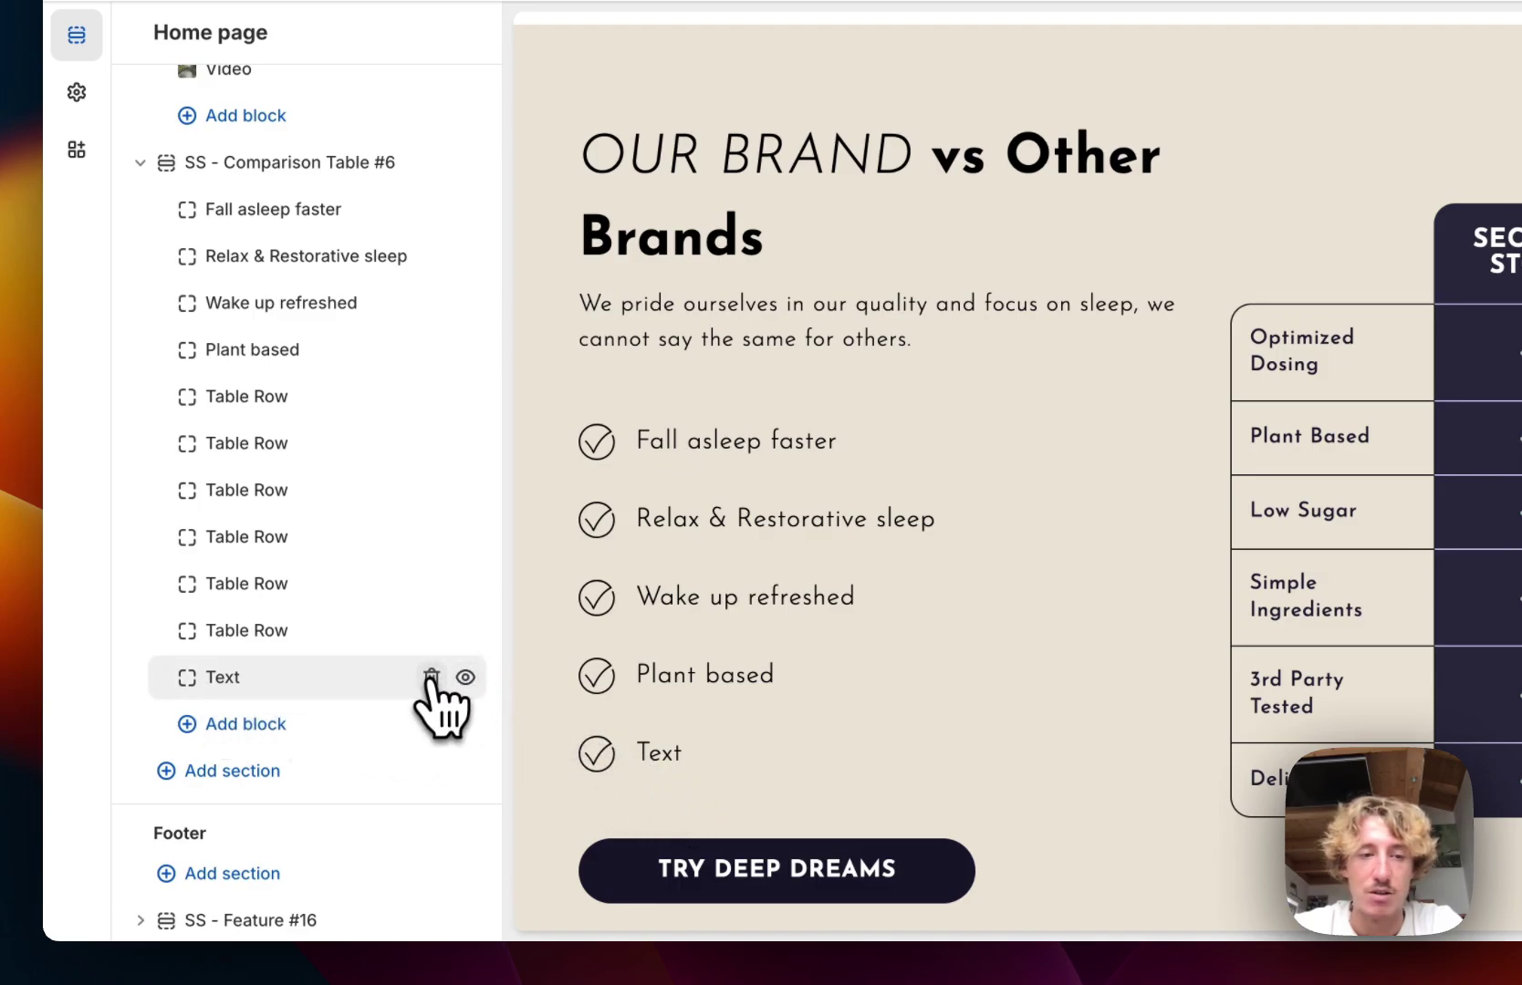
left_click(429, 677)
left_click(279, 680)
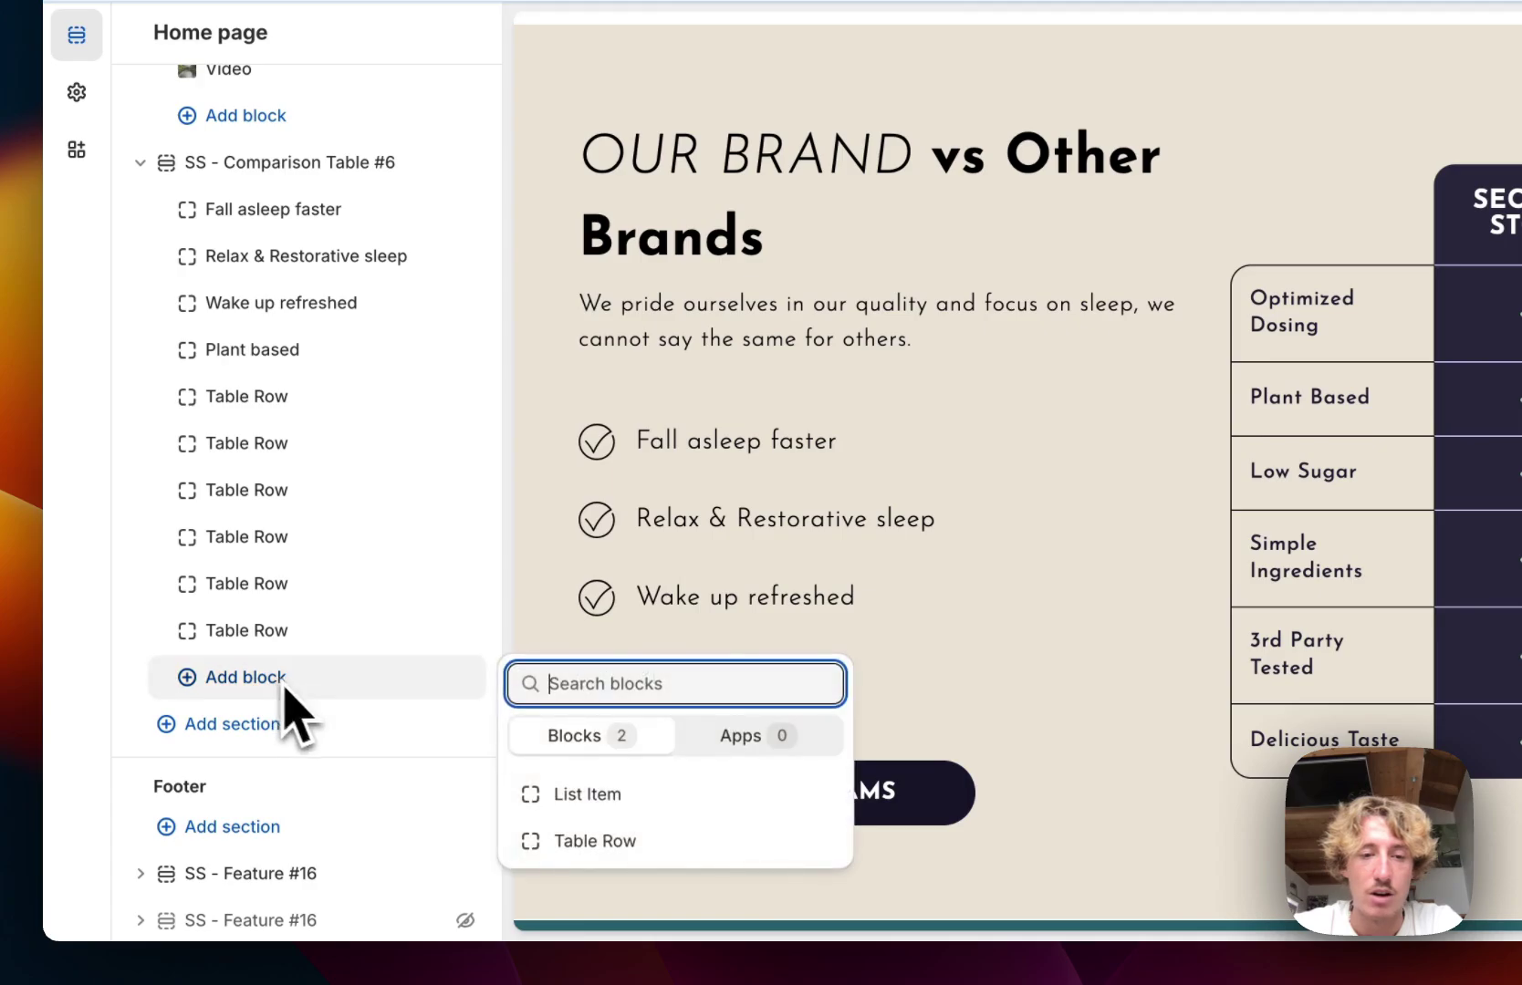
left_click(605, 842)
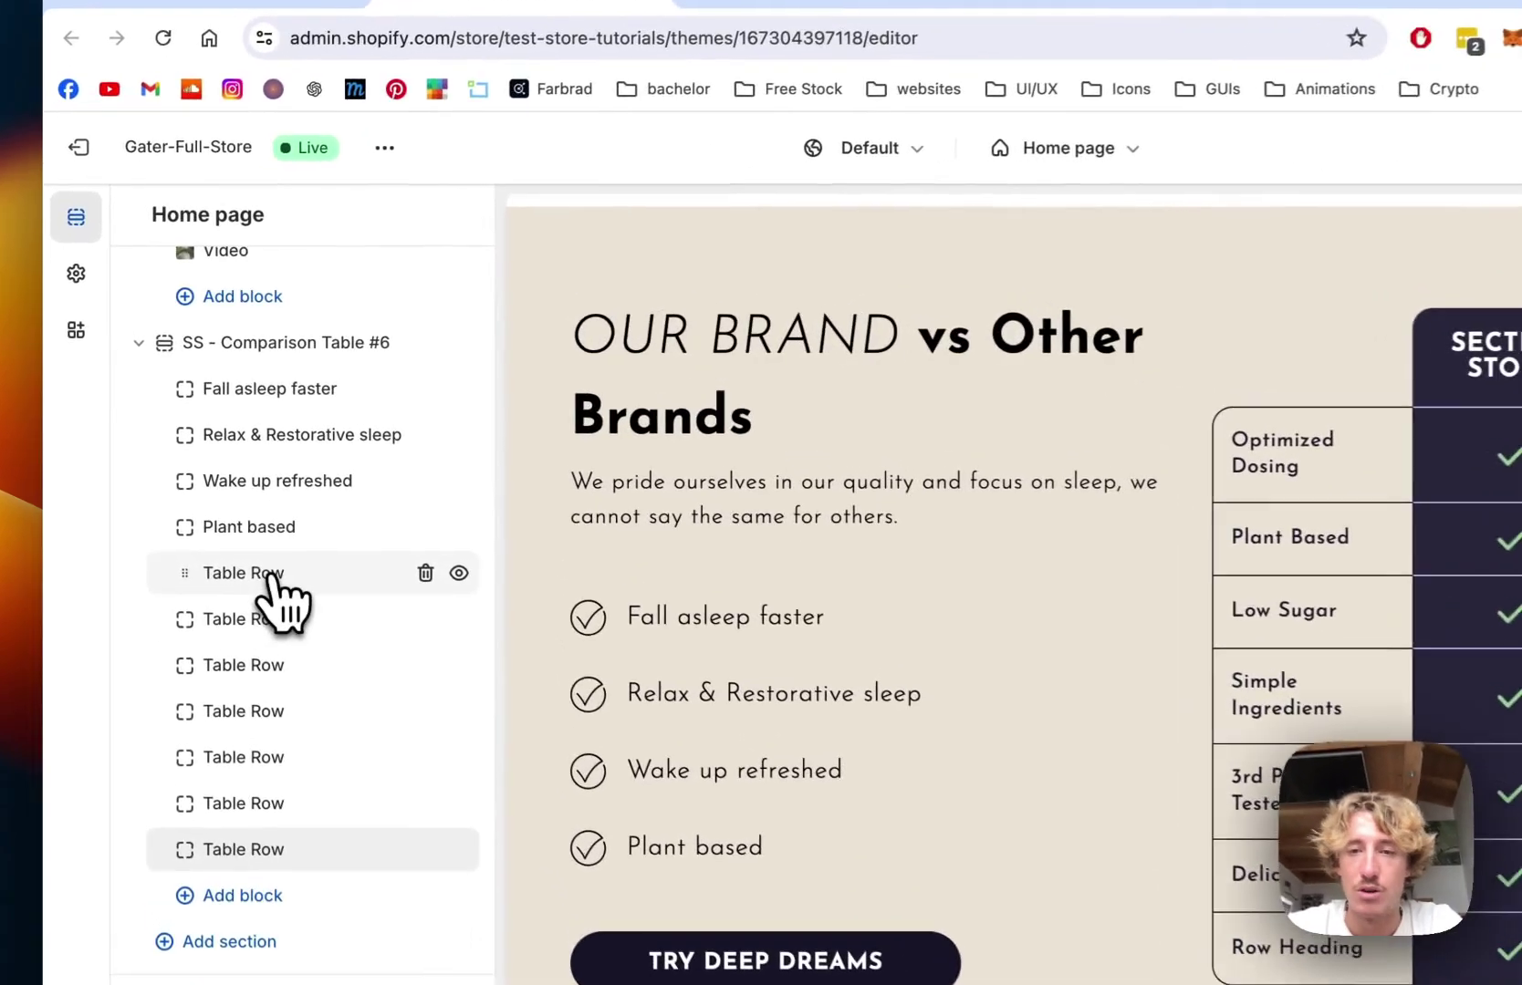
left_click(228, 524)
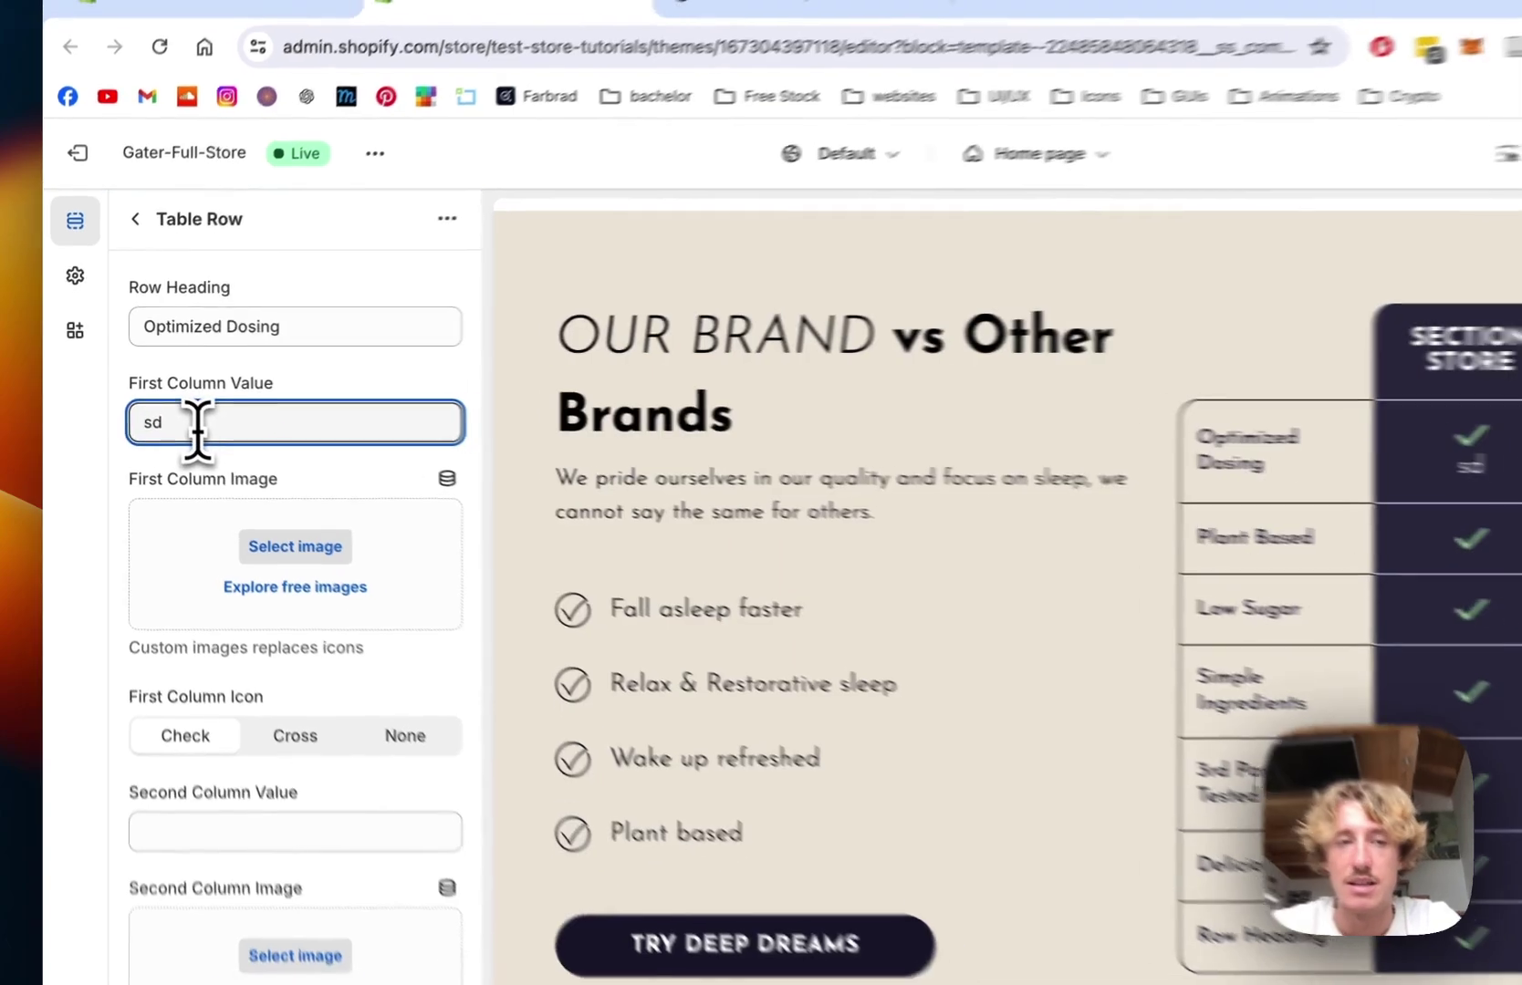
key("BackSpace")
key("BackSpace")
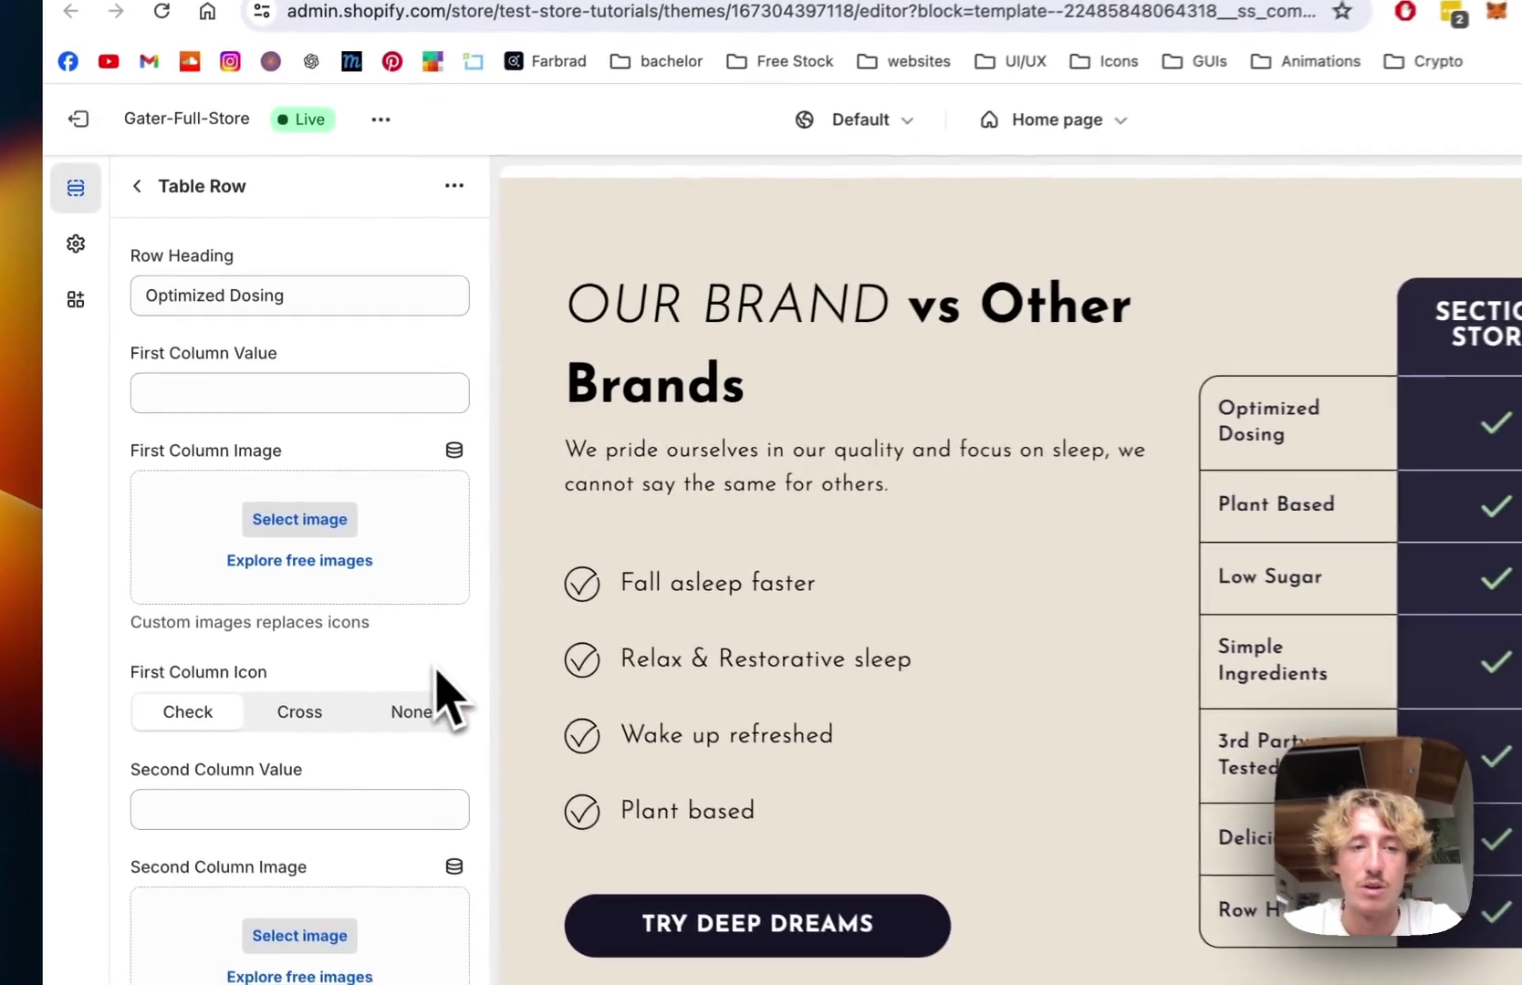
scroll(342, 643, "down", 1)
left_click(250, 597)
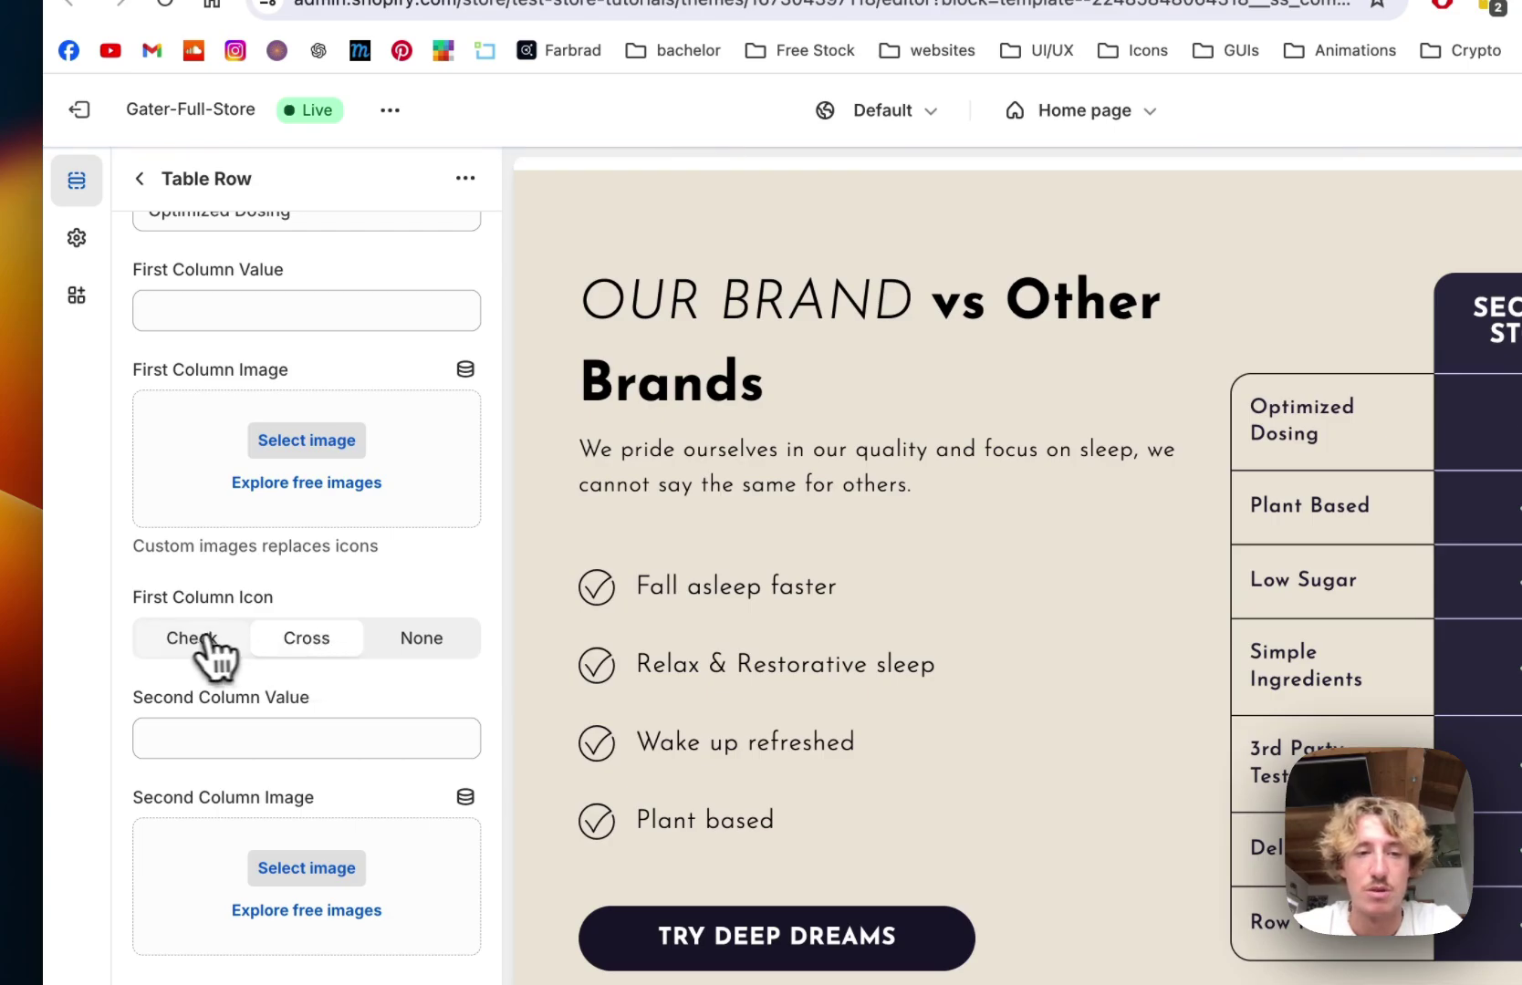
scroll(279, 635, "down", 10)
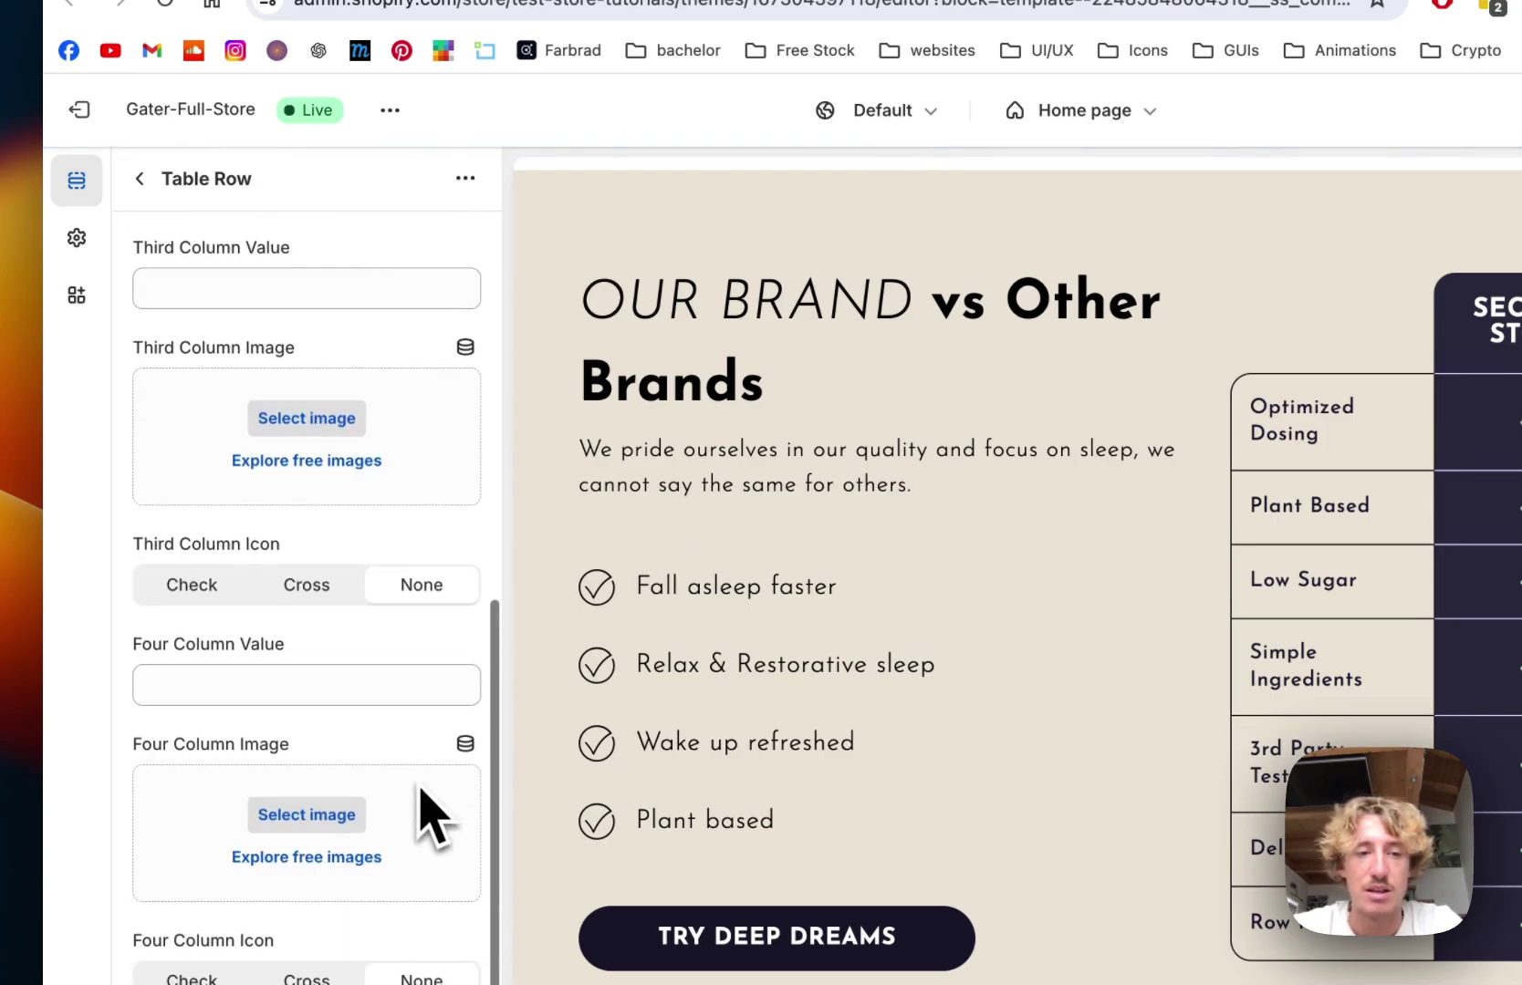
left_click(141, 179)
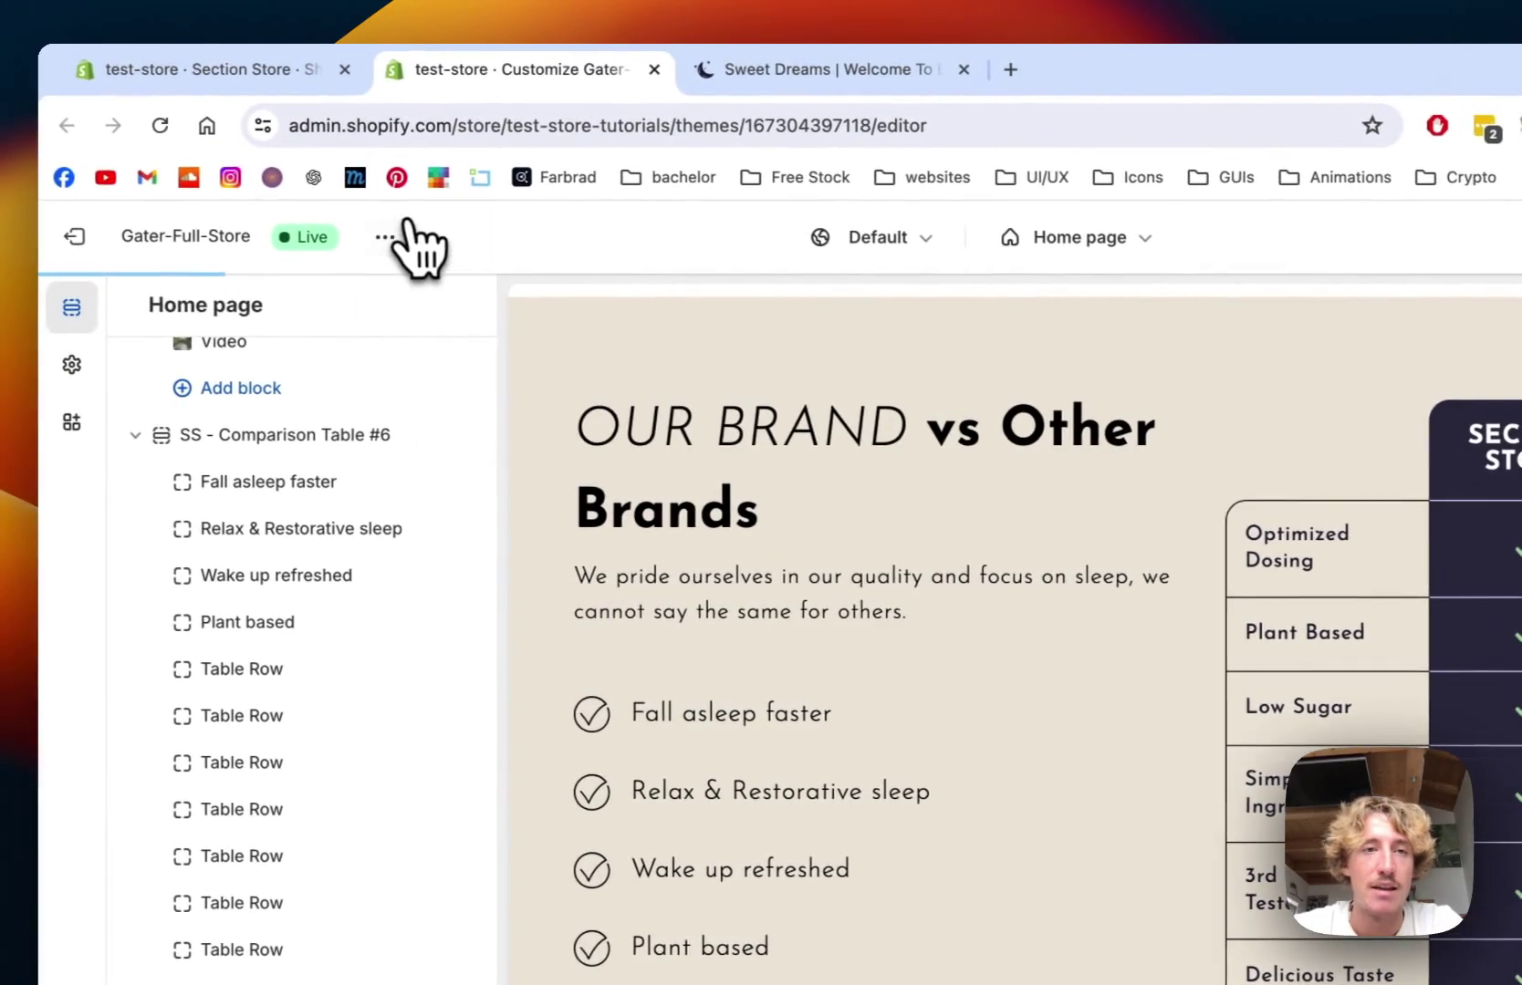
View the live storefront and scroll to the beige comparison table with its Row Heading row
left_click(241, 228)
left_click(199, 477)
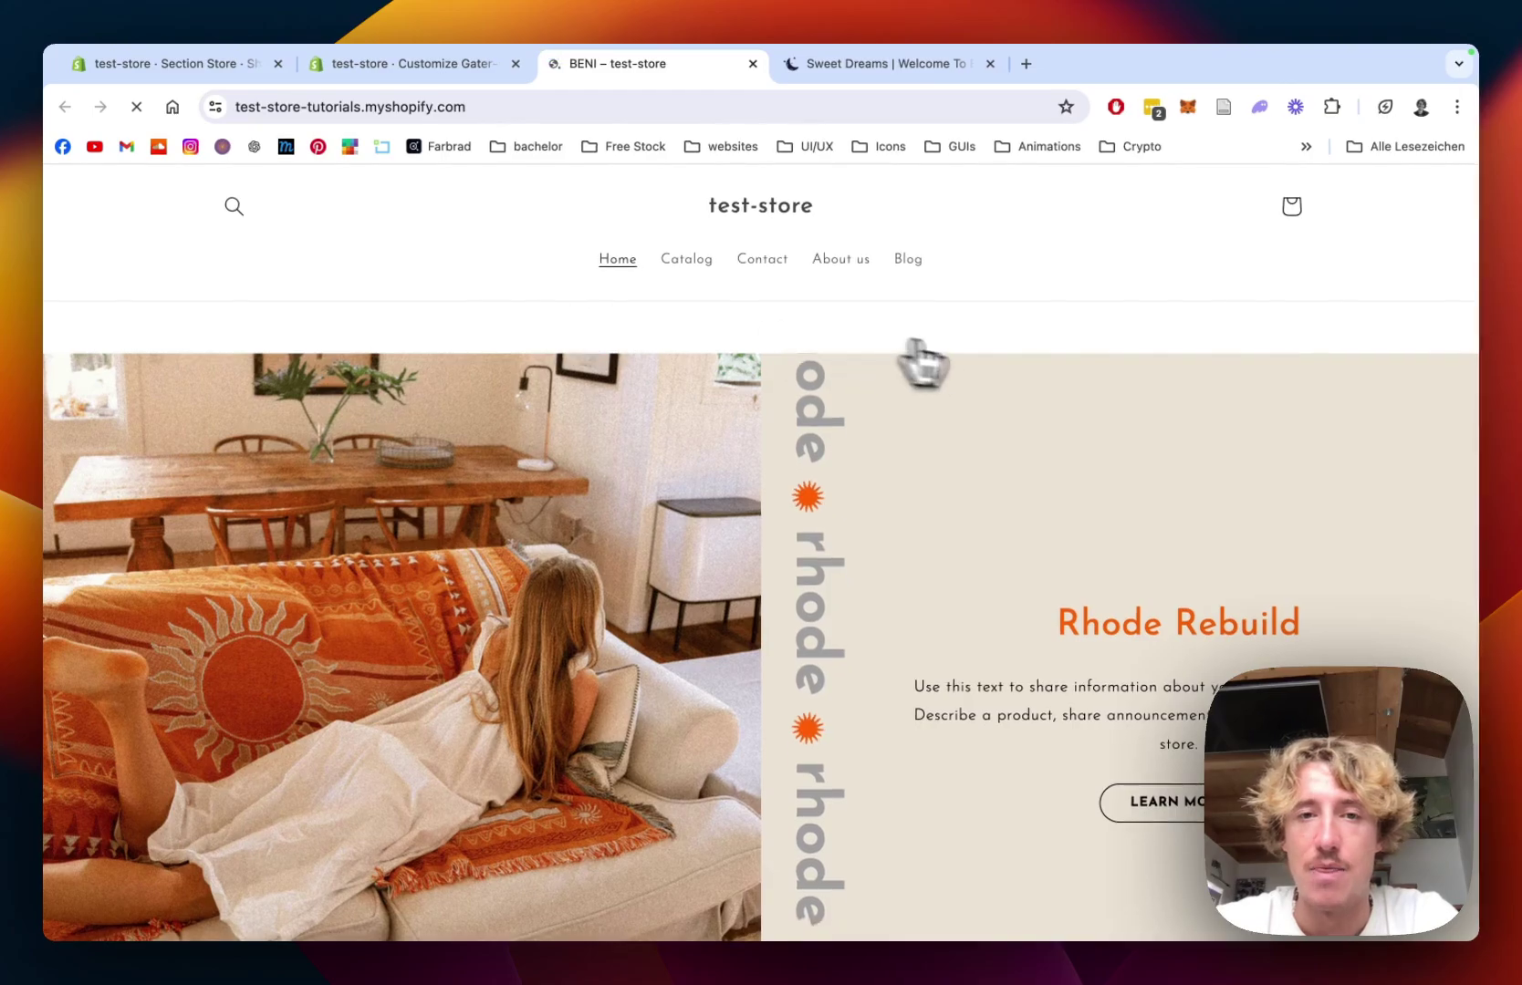
scroll(921, 362, "down", 20)
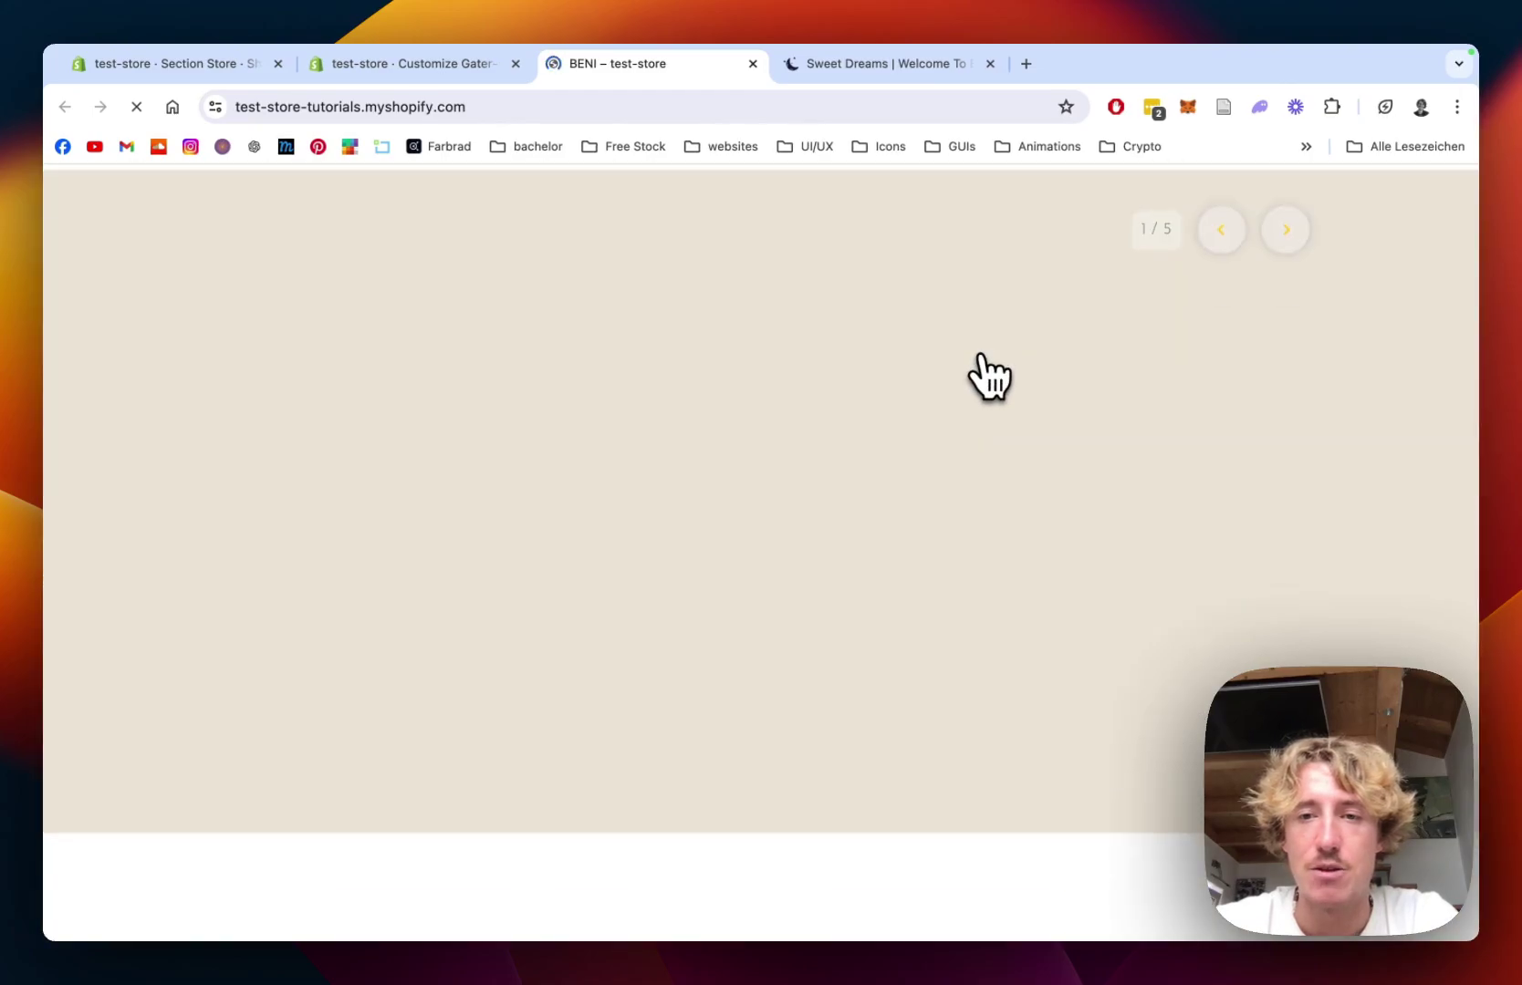
scroll(865, 326, "down", 20)
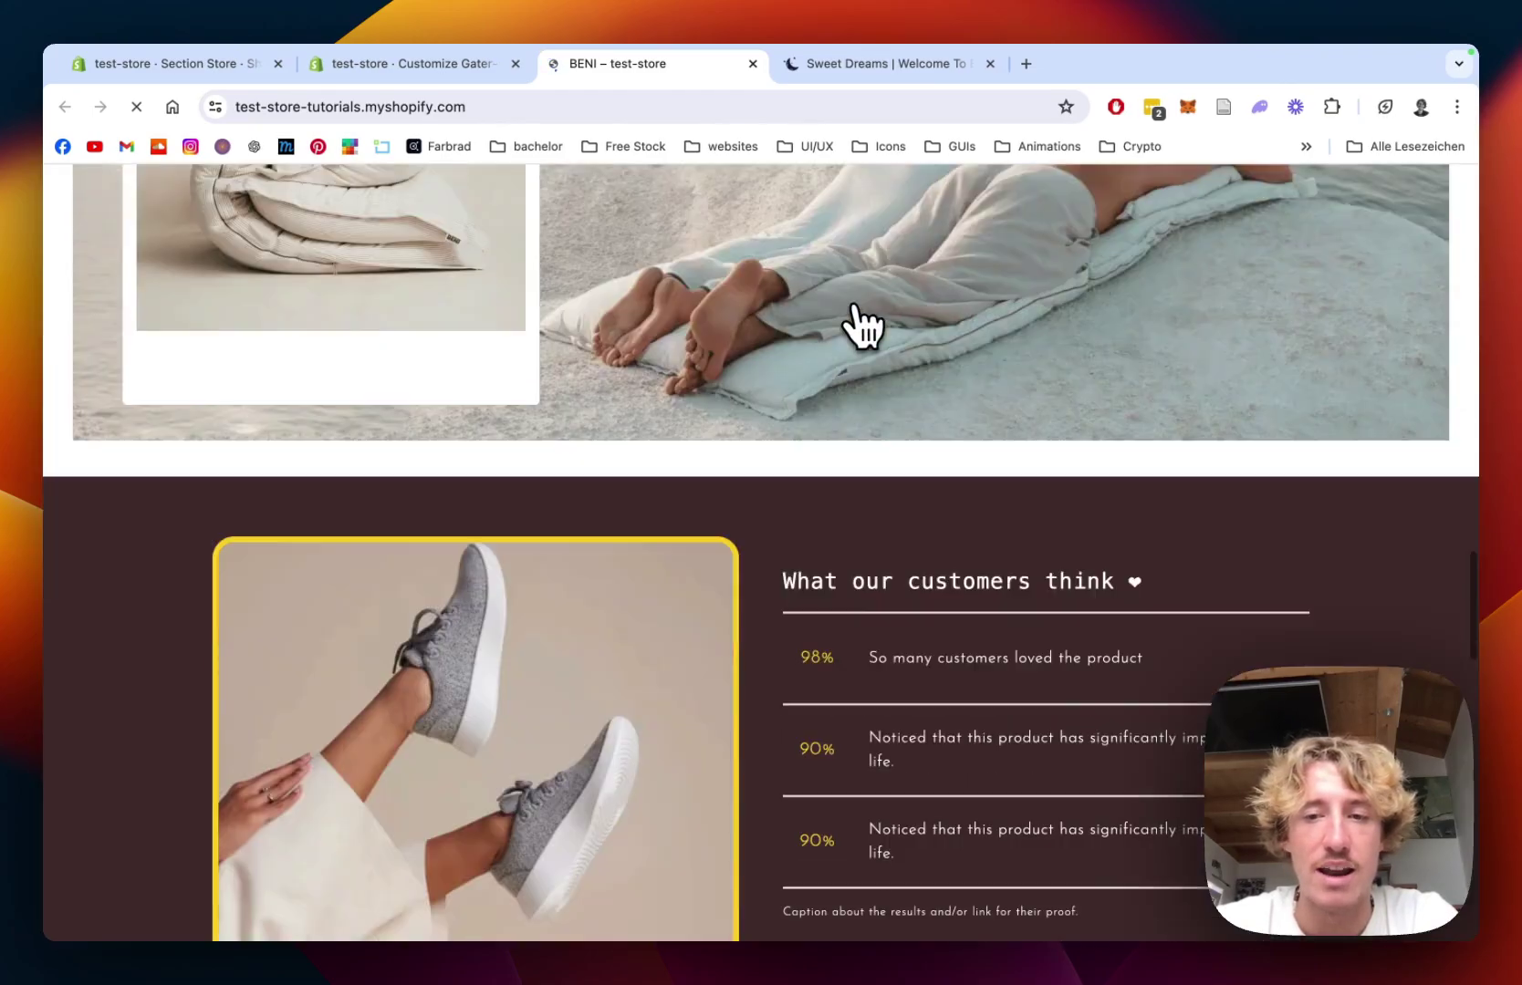
scroll(862, 326, "down", 5)
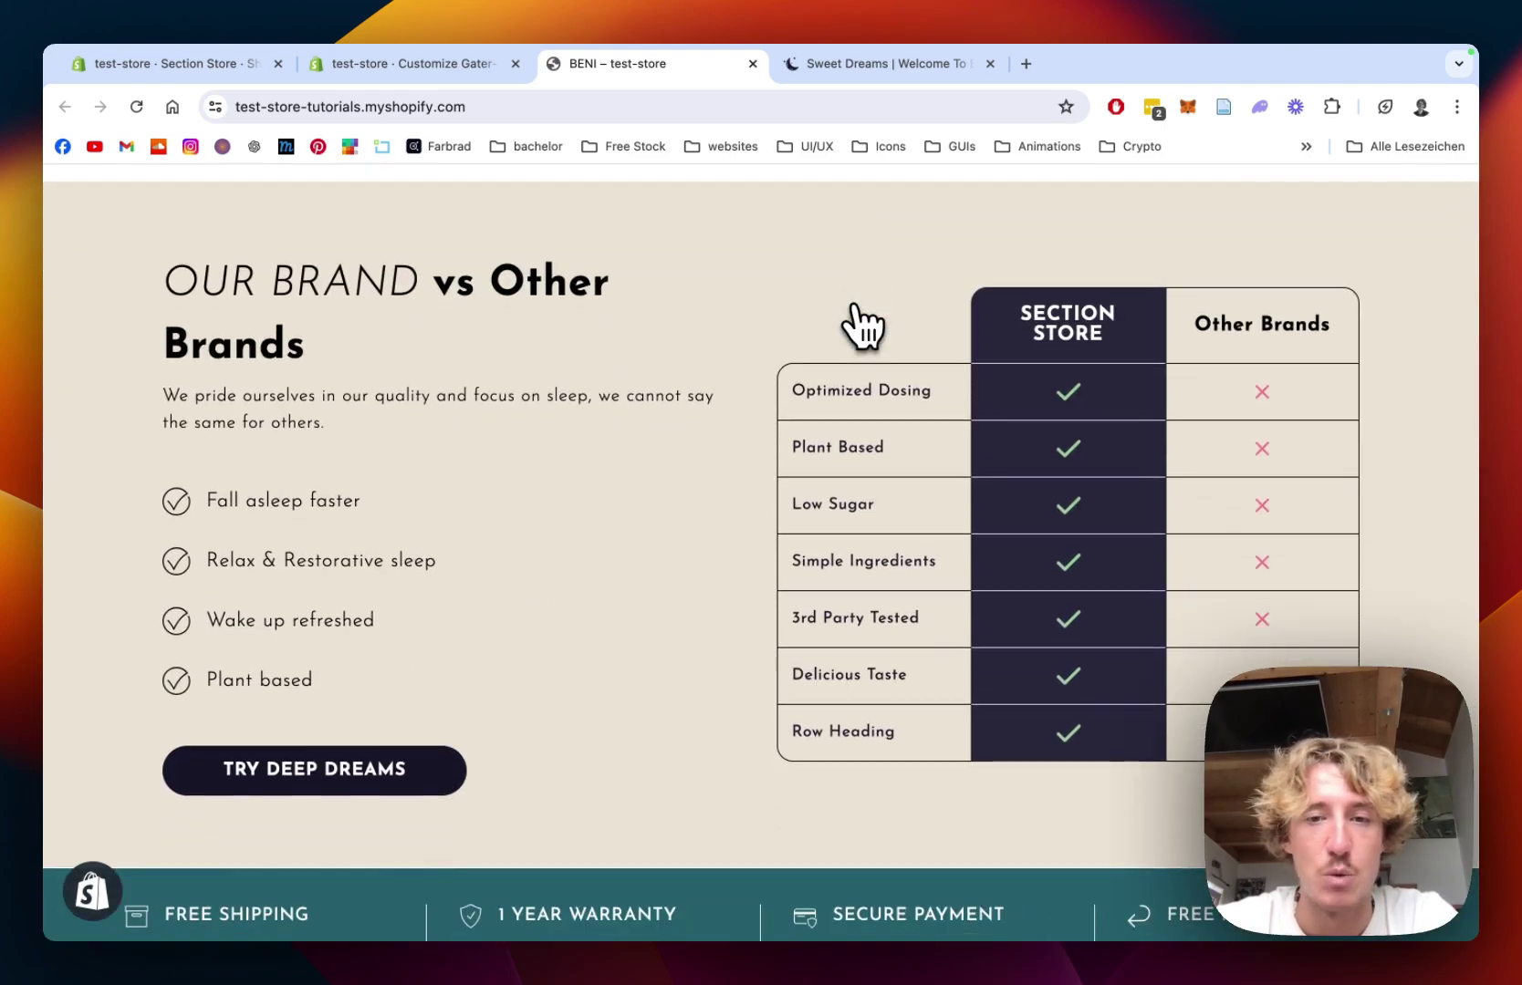
scroll(862, 326, "up", 1)
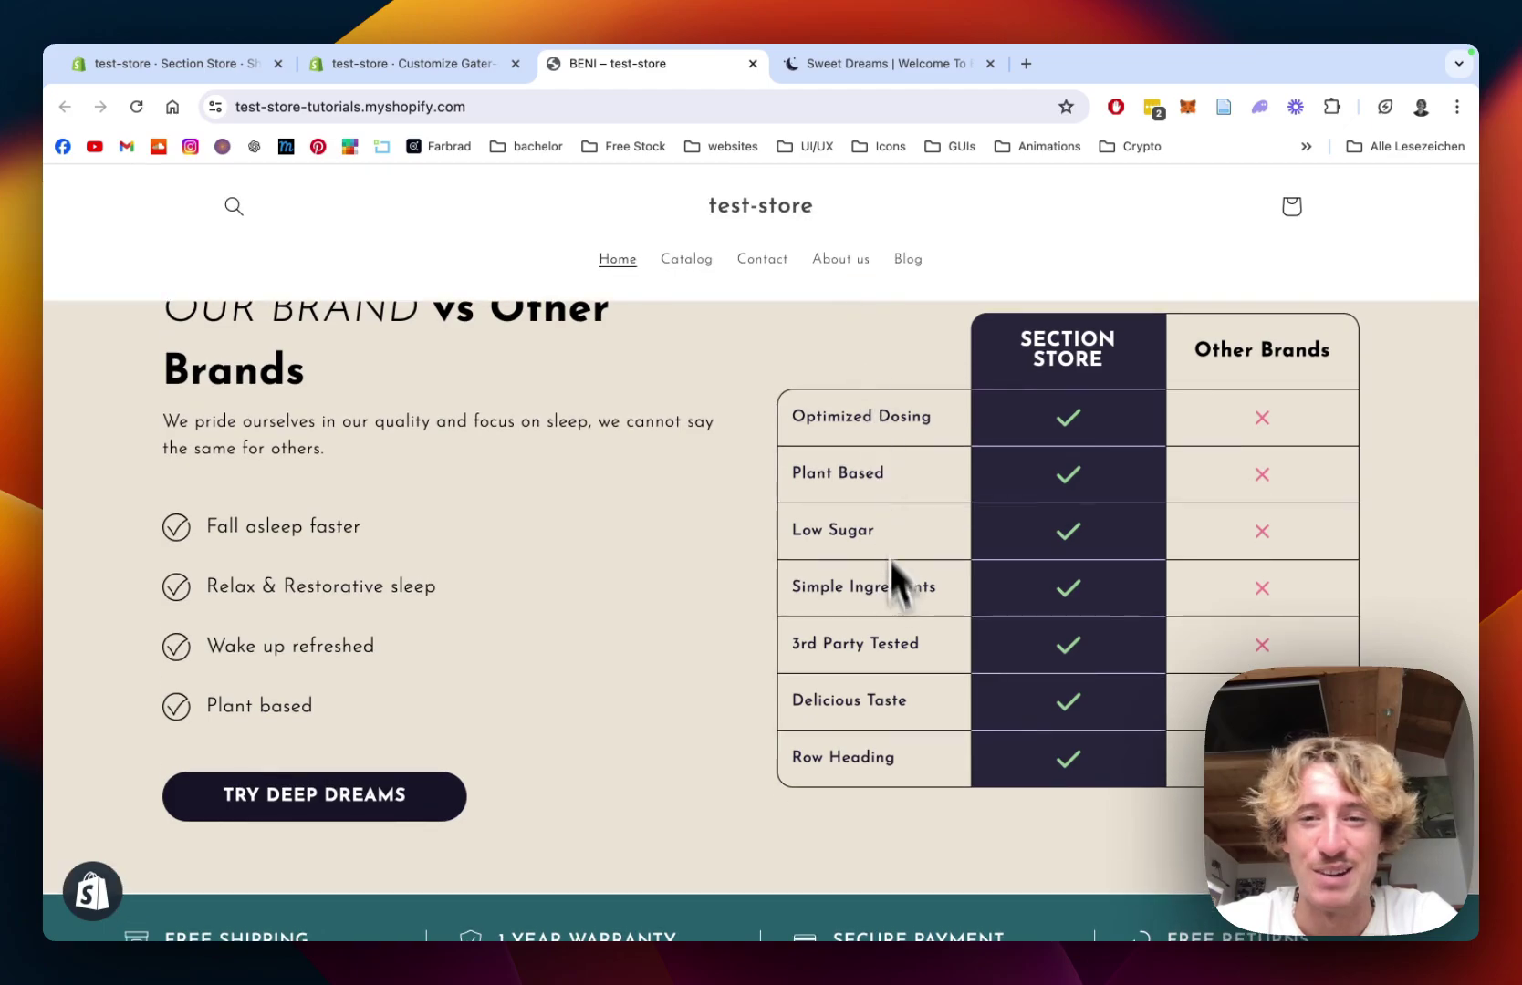
scroll(894, 593, "up", 2)
scroll(897, 620, "down", 1)
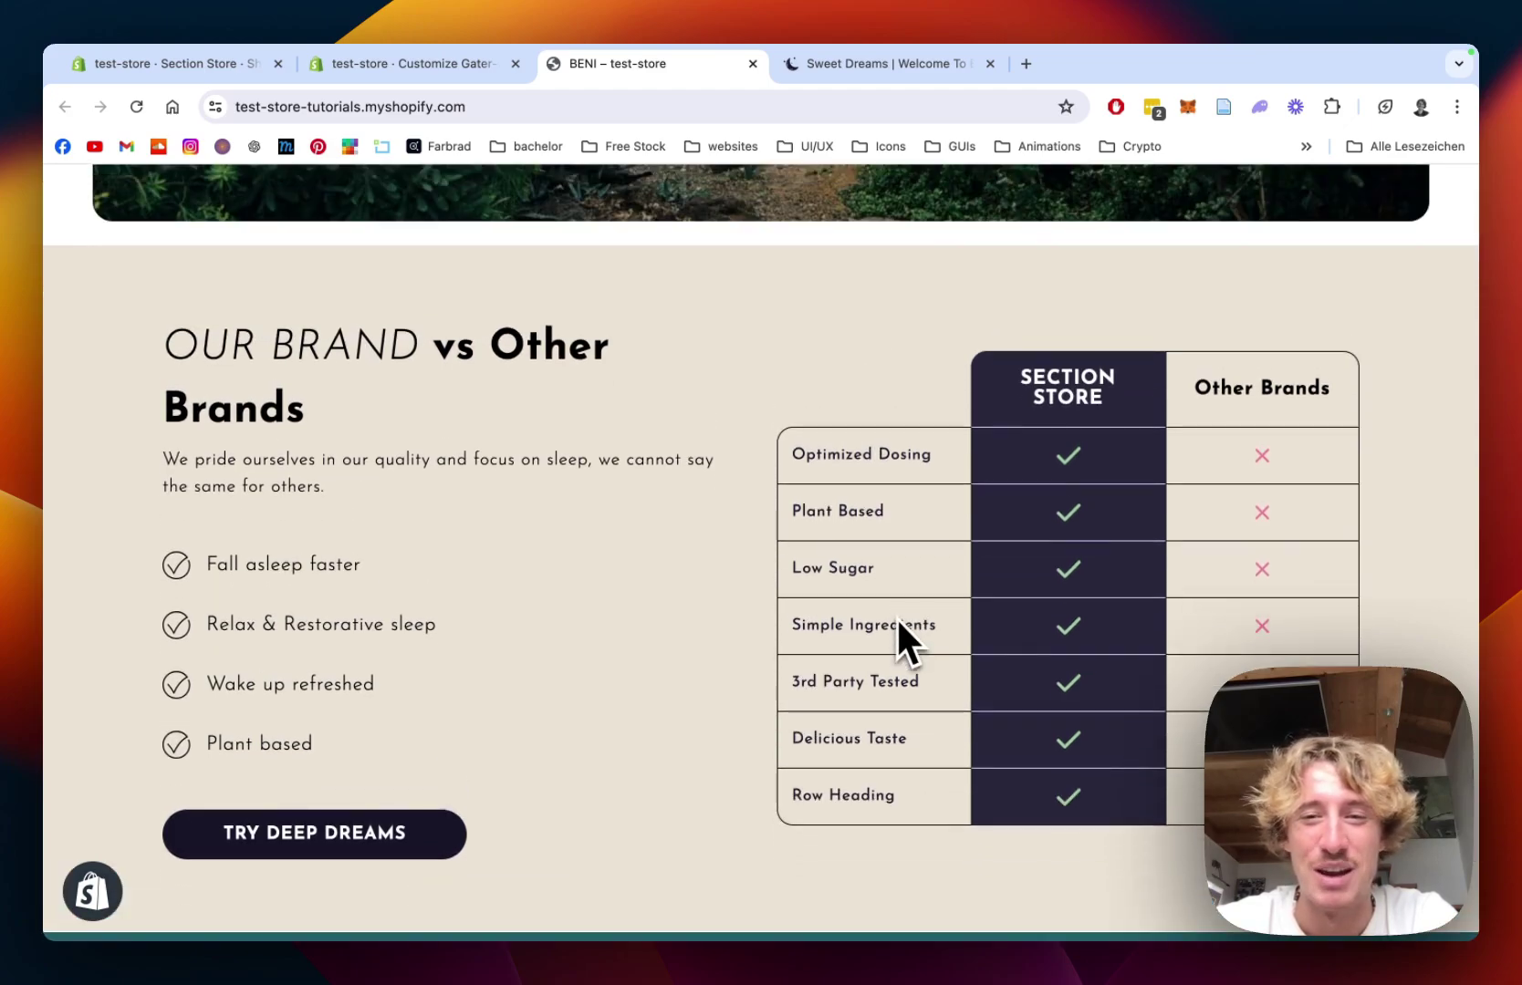